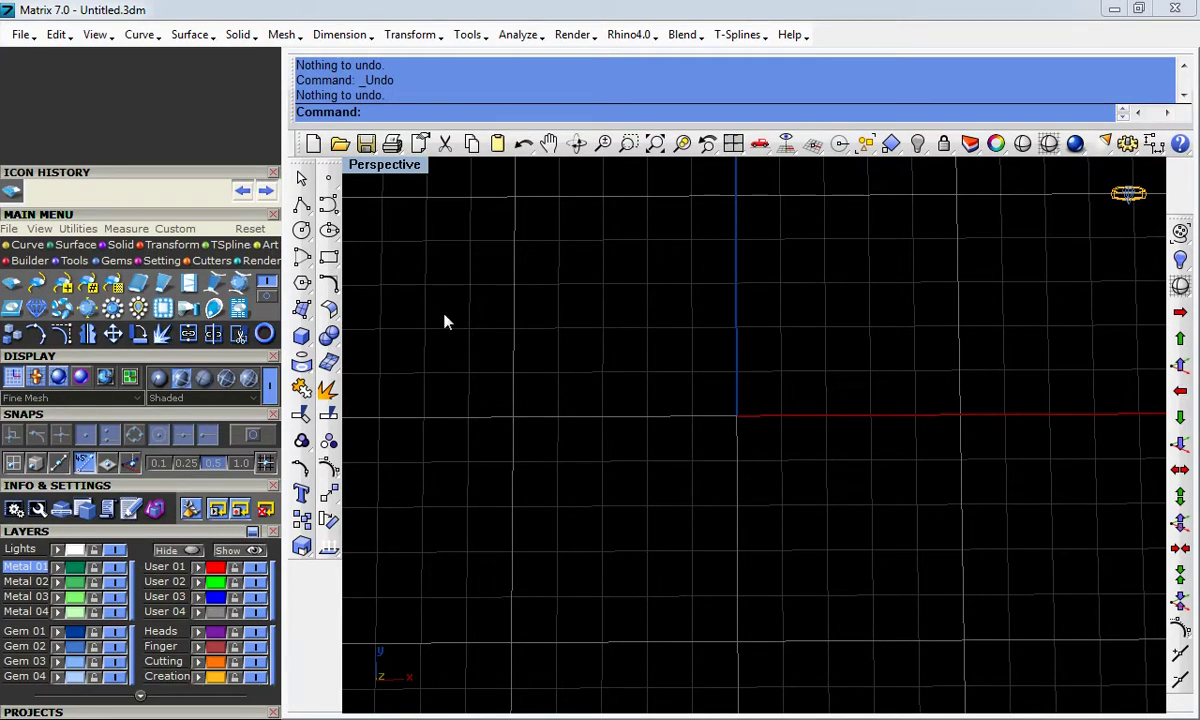
Collapse the Icon History panel and scroll the left panels down to the Gem Loader's Gem Shape grid
click(115, 180)
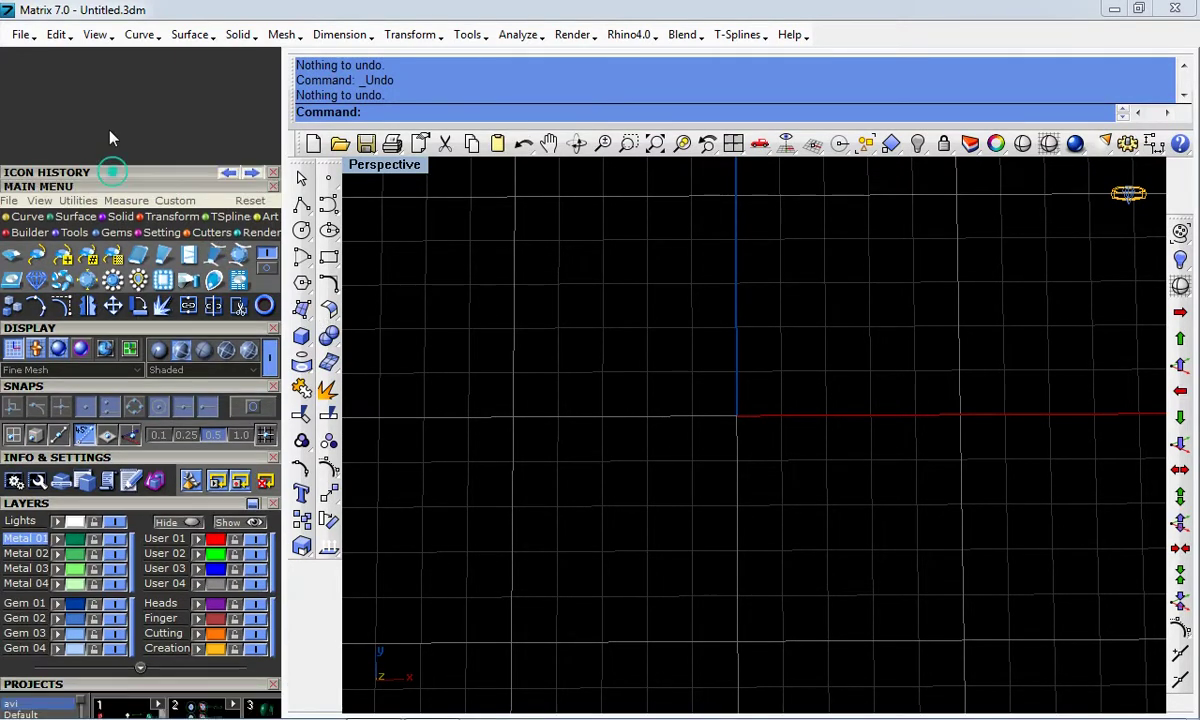
scroll(102, 109, down, 3)
scroll(122, 67, down, 1)
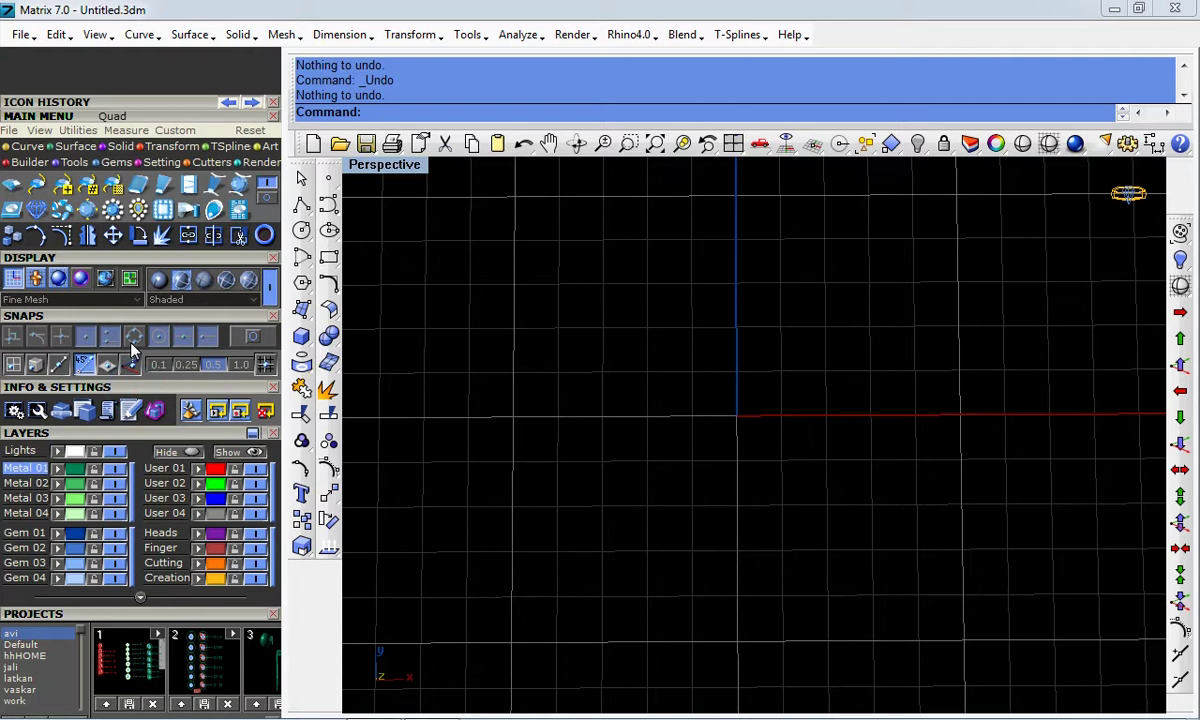
scroll(139, 345, down, 2)
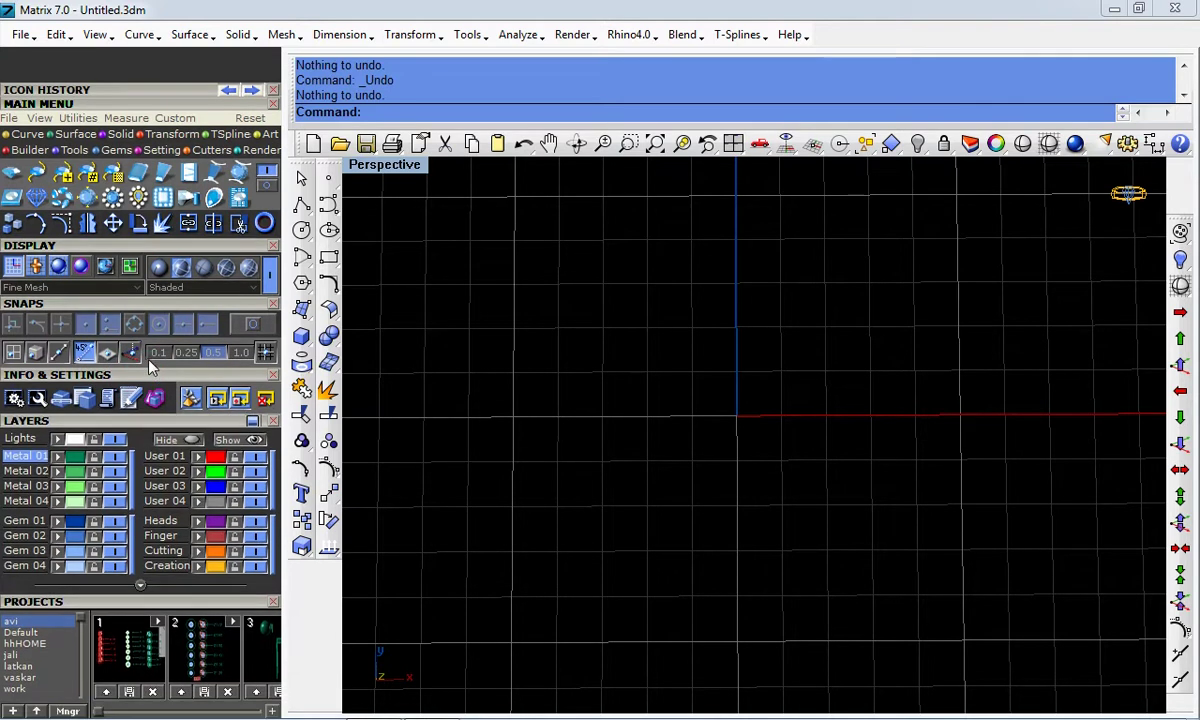
scroll(139, 290, down, 5)
scroll(140, 210, down, 5)
scroll(152, 183, down, 3)
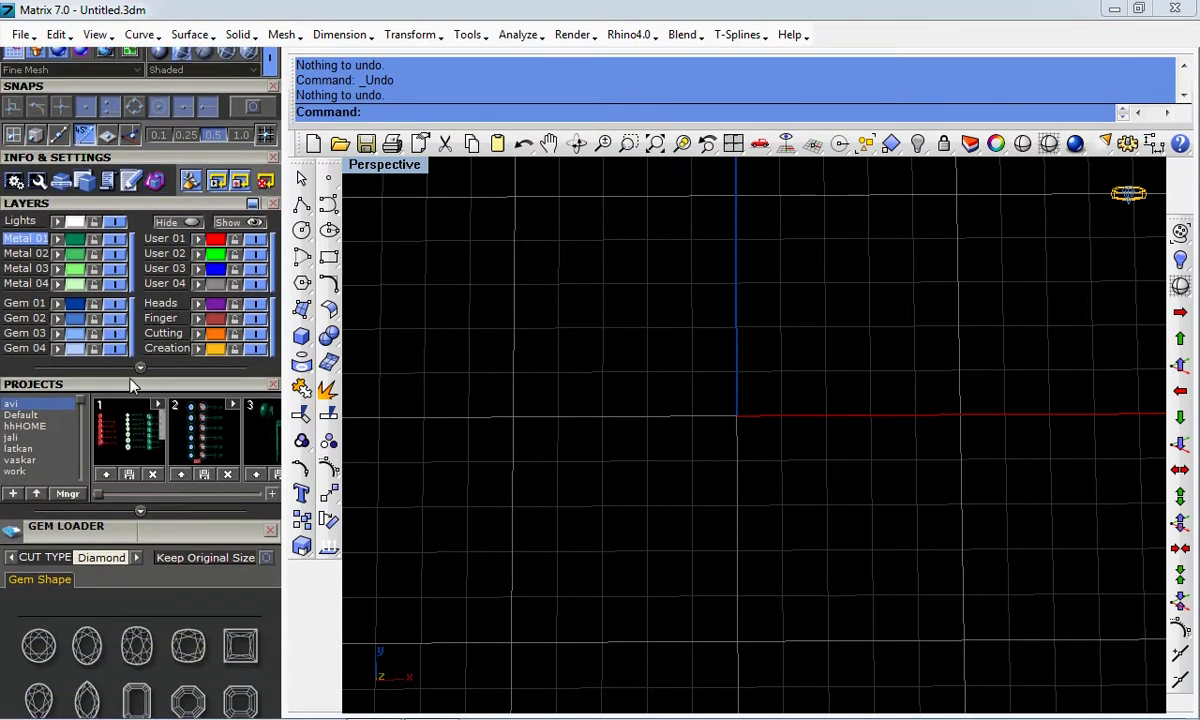
scroll(130, 385, down, 1)
scroll(130, 340, down, 2)
scroll(136, 285, down, 2)
scroll(140, 262, down, 1)
scroll(140, 300, up, 4)
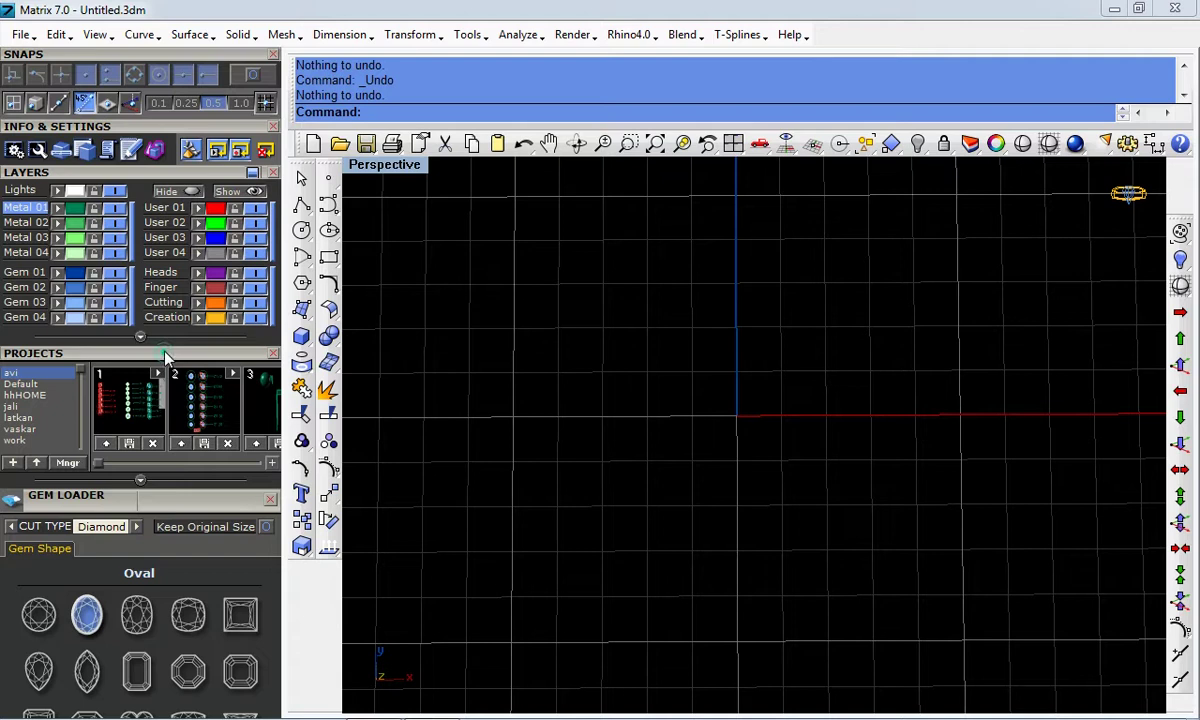
scroll(160, 330, down, 2)
scroll(156, 292, down, 2)
scroll(170, 260, down, 1)
Create a 6.0 Emerald-cut gem (6.00 x 4.00, 0.56 ct) at the origin from the Gem Loader
scroll(180, 257, down, 1)
click(135, 567)
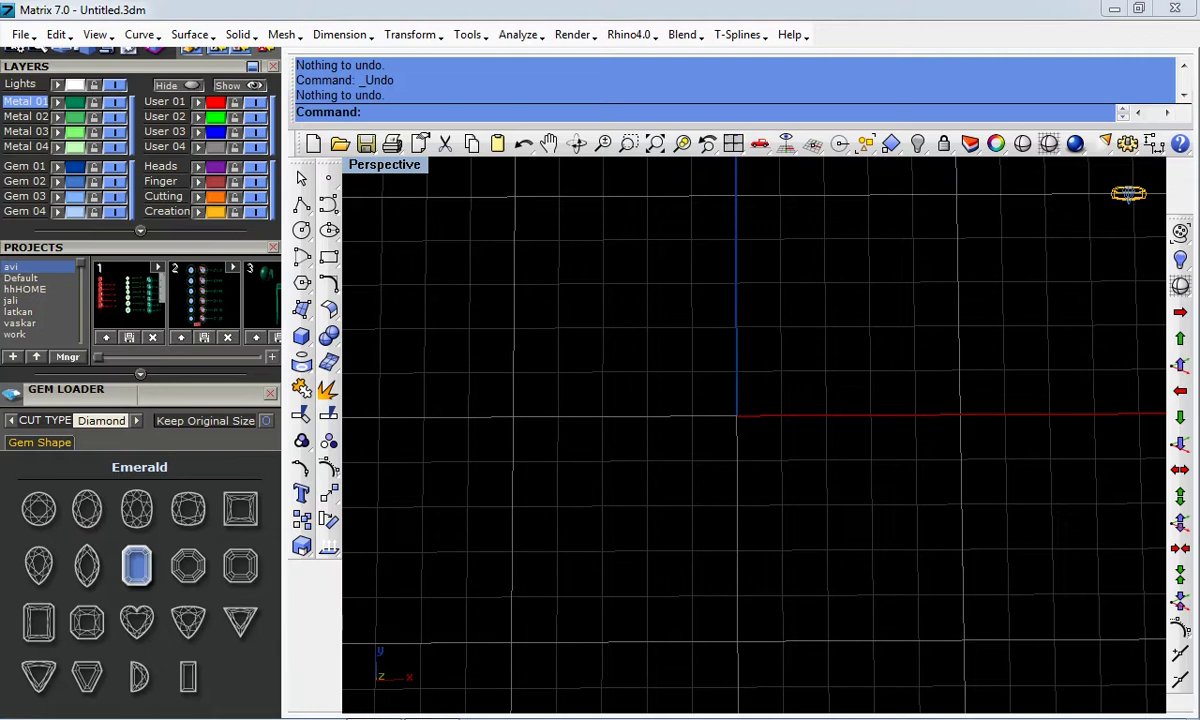
click(137, 566)
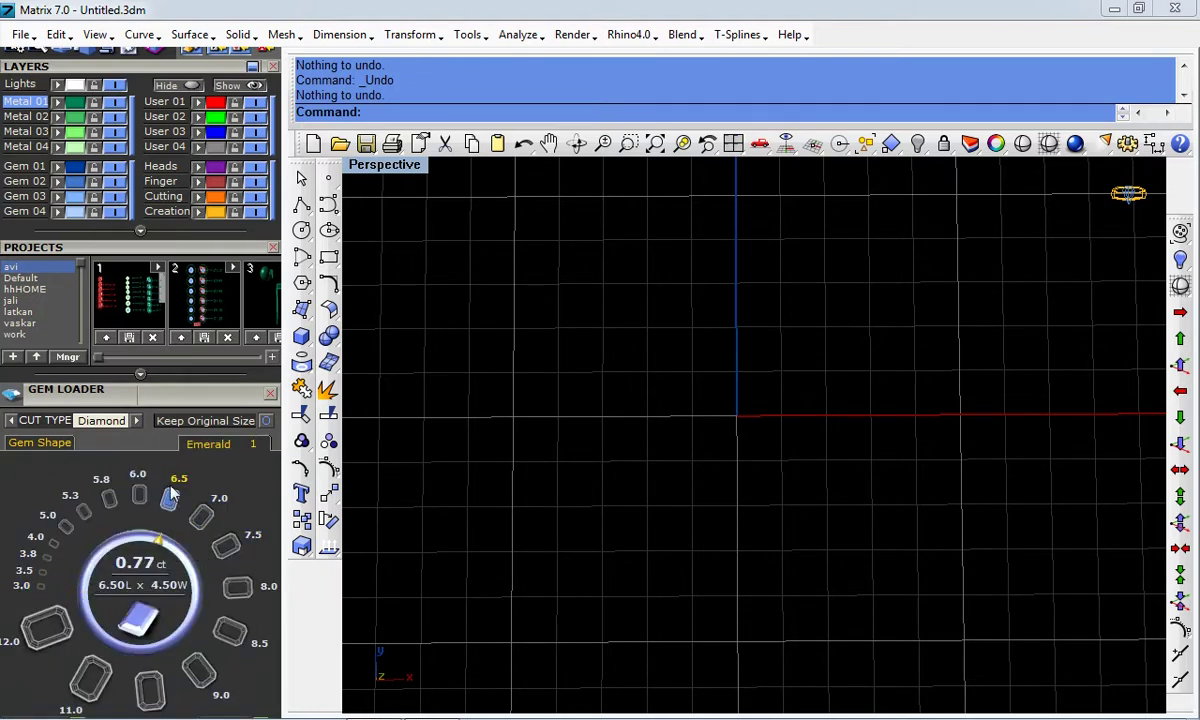
click(140, 493)
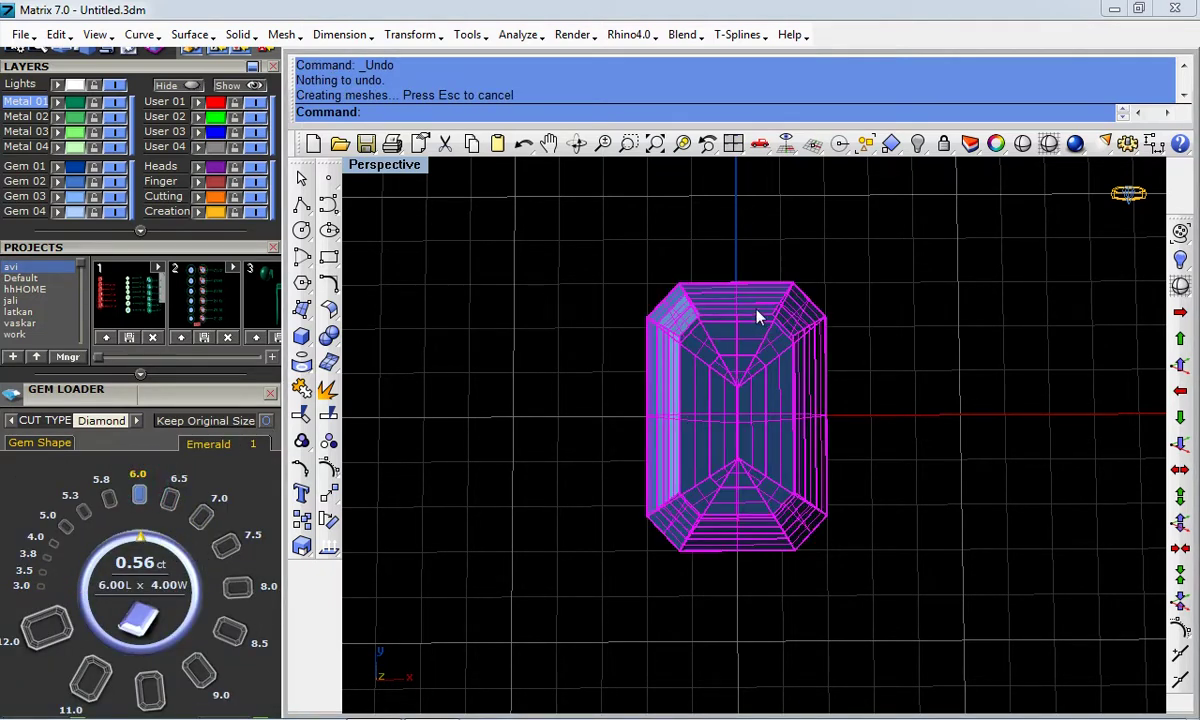
Deselect the gem, maximize the Top viewport and zoom in on the gem
click(755, 249)
mouse_move(755, 249)
right_down()
mouse_move(750, 428)
mouse_move(772, 443)
right_up()
key(ctrl+F1)
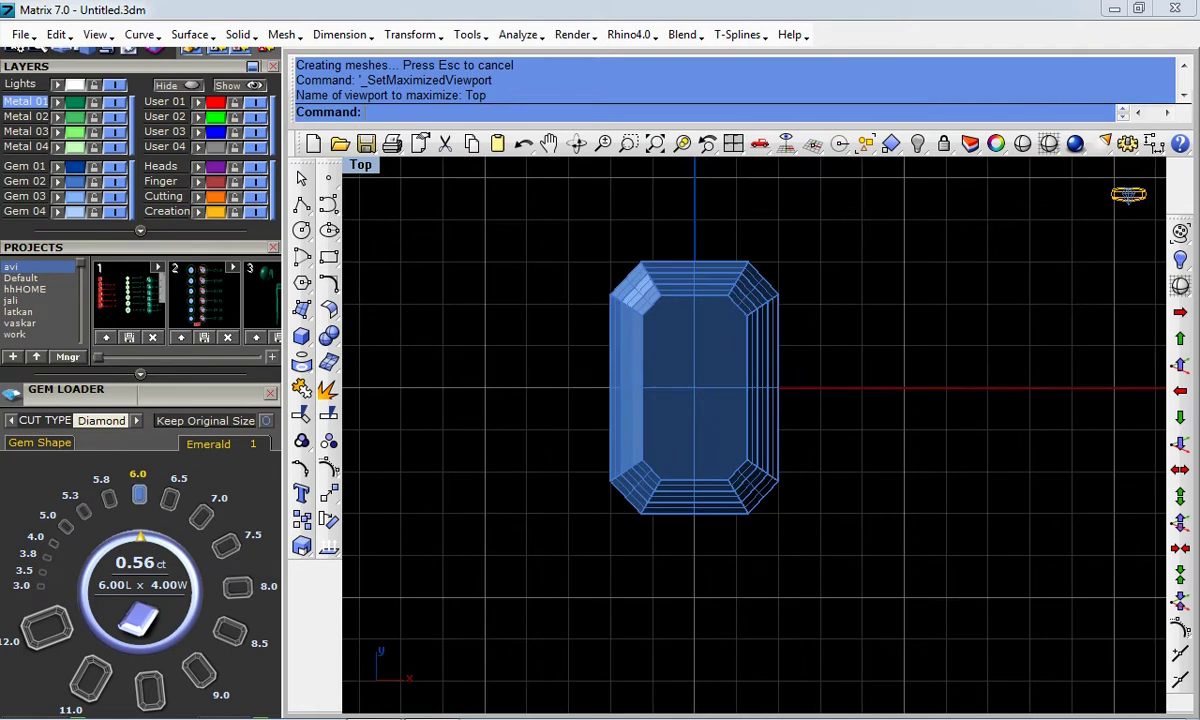
scroll(638, 306, up, 1)
scroll(638, 306, up, 1)
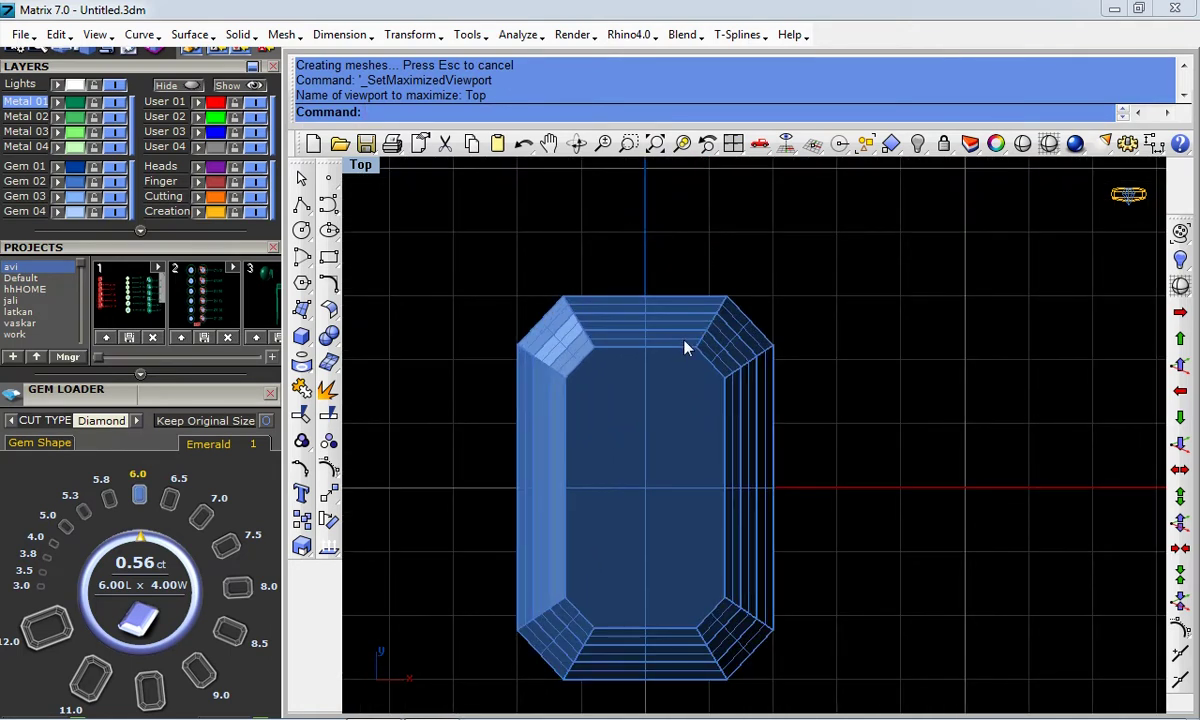
Draw a BothSides horizontal line centred on the gem's top-edge midpoint
click(301, 204)
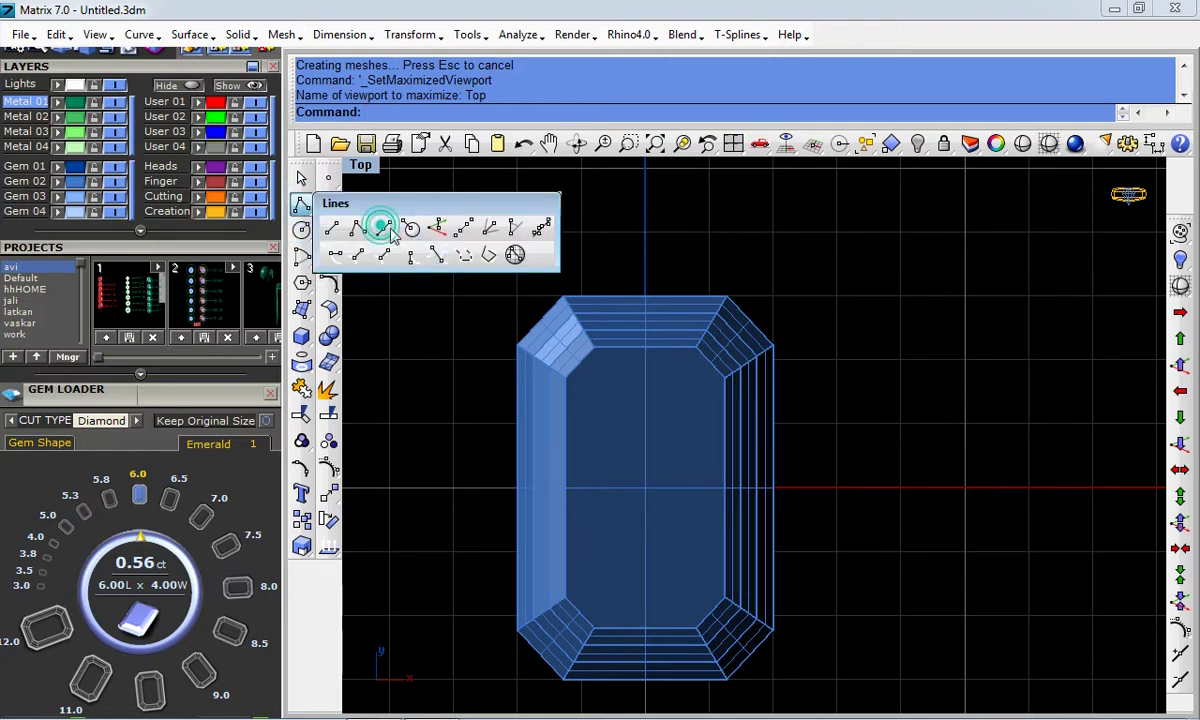
click(384, 229)
click(640, 298)
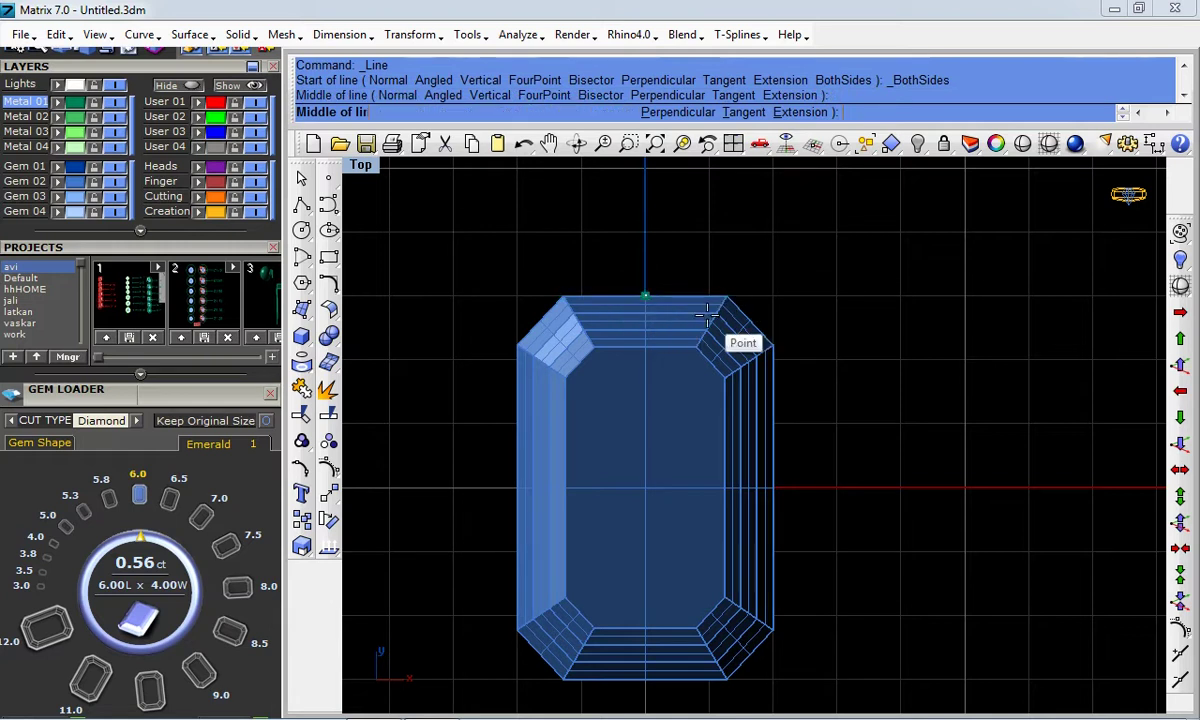
scroll(710, 310, down, 1)
text(b)
key(Return)
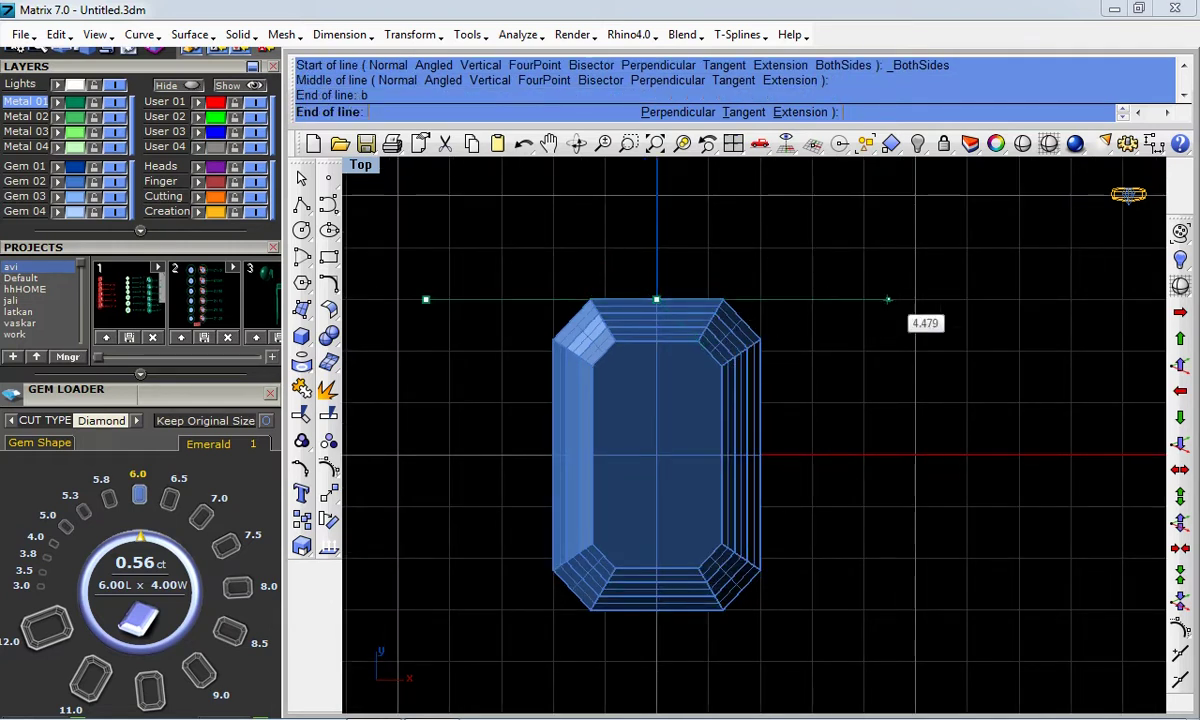
click(886, 298)
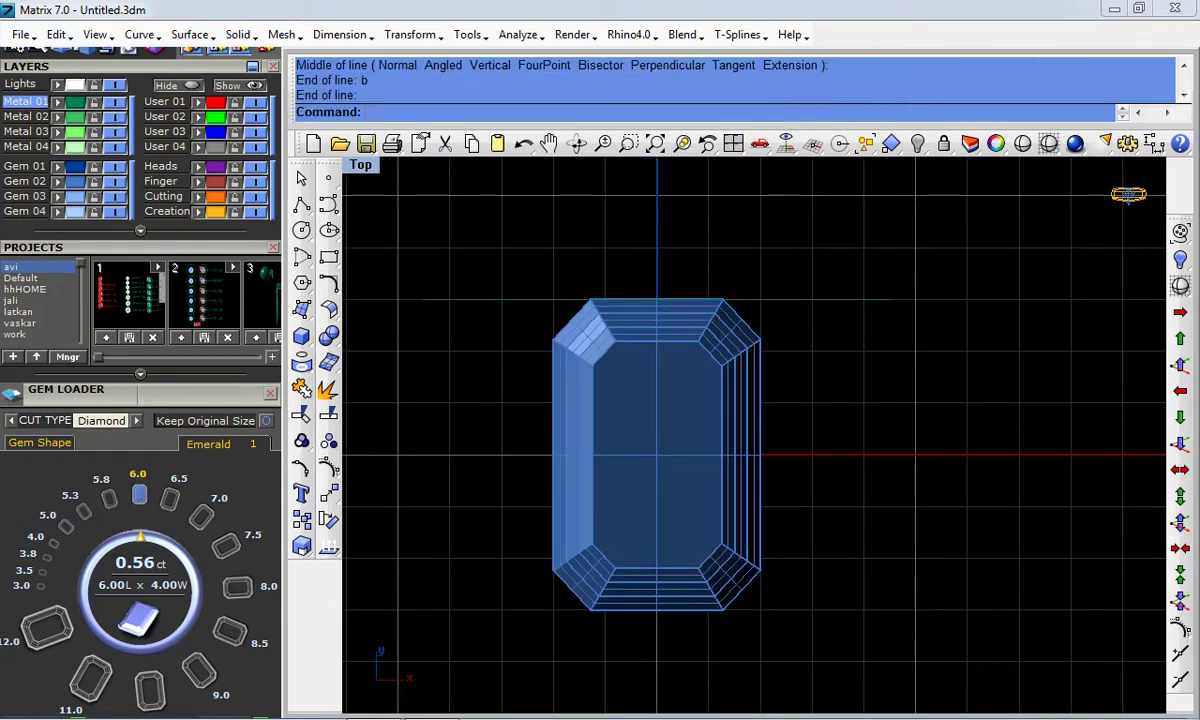
Draw a BothSides diagonal line through the gem's top-right corner, then select the lines
click(301, 203)
click(384, 229)
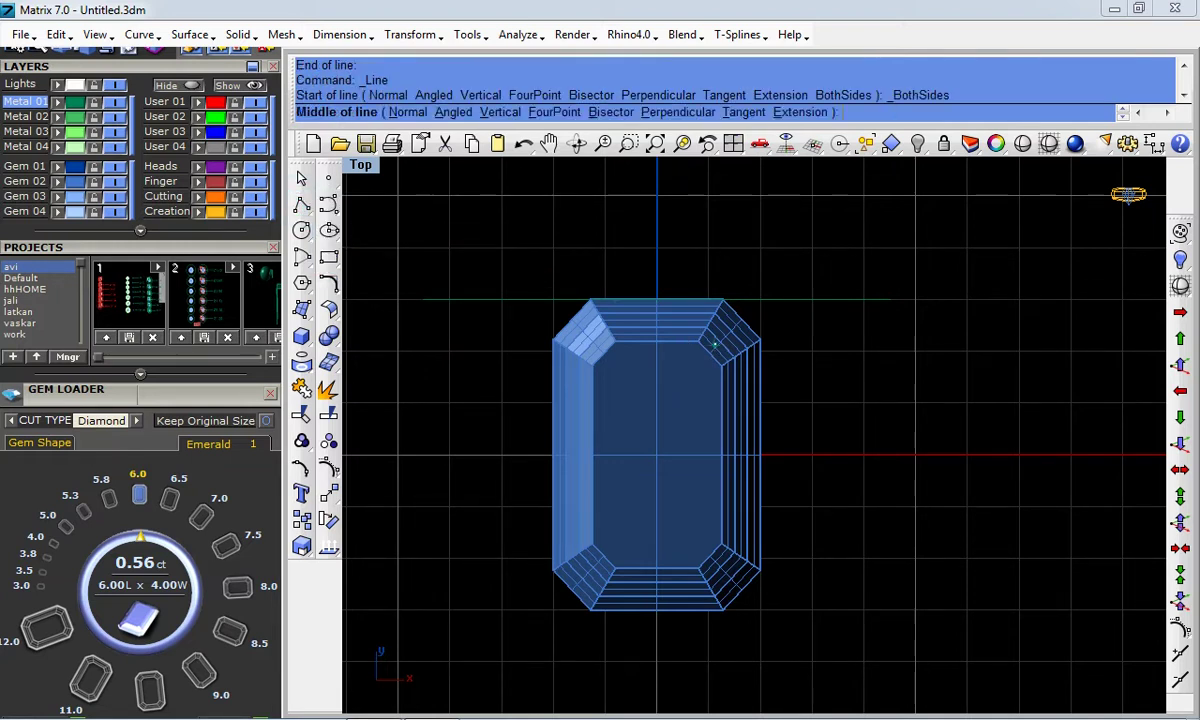
click(740, 321)
scroll(800, 410, down, 1)
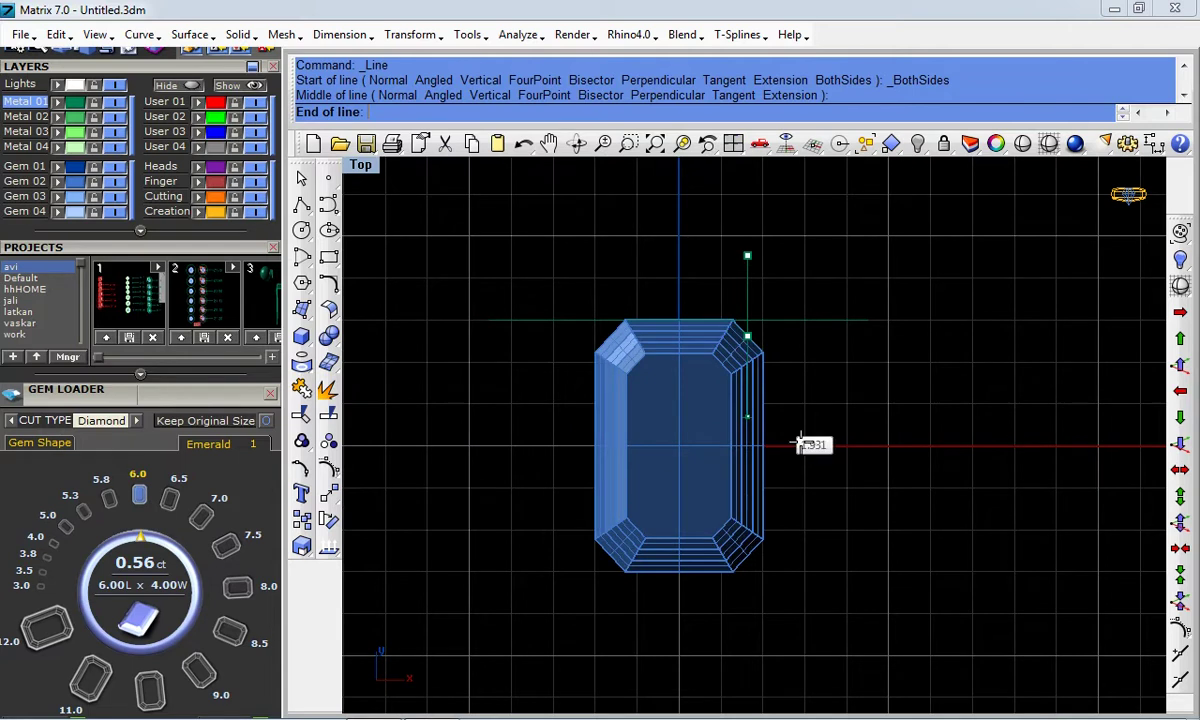
text(b)
key(Return)
click(850, 443)
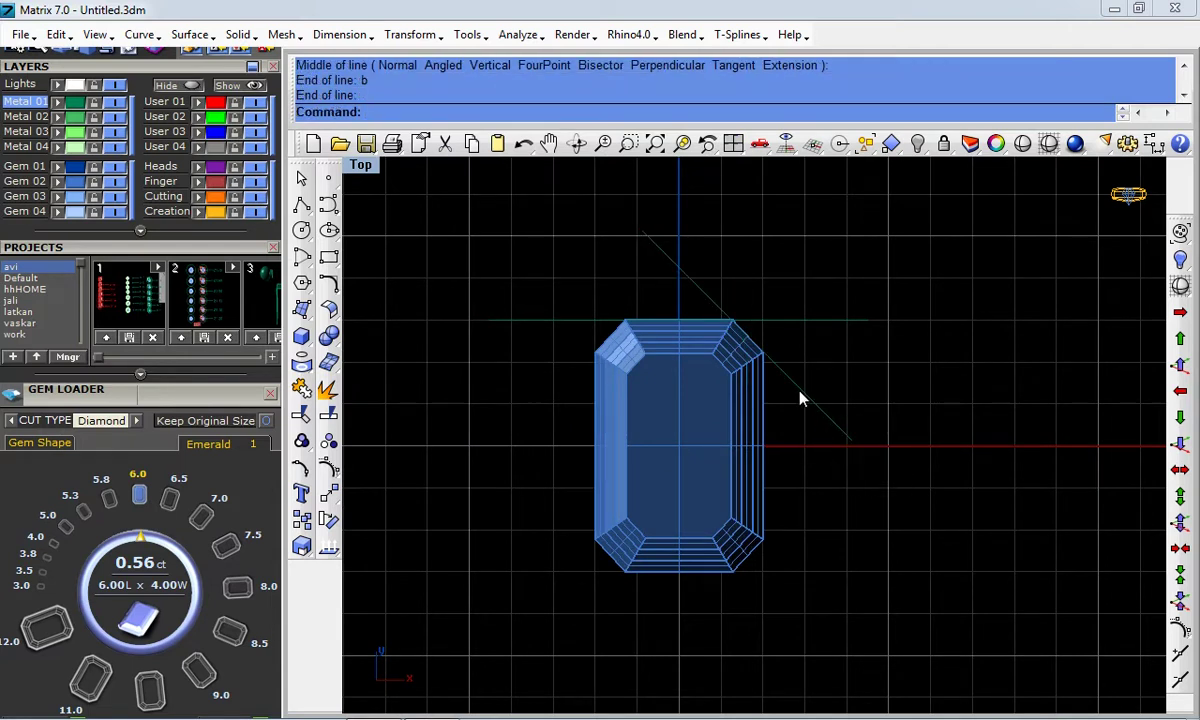
click(785, 321)
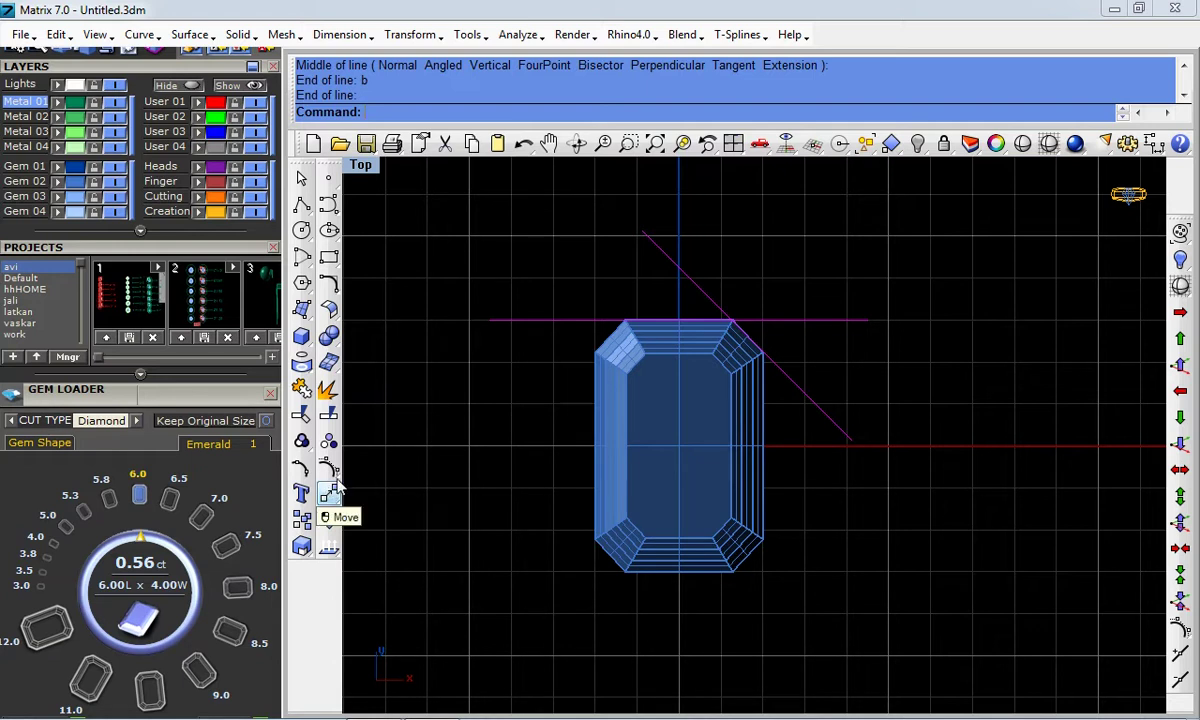
scroll(779, 379, up, 1)
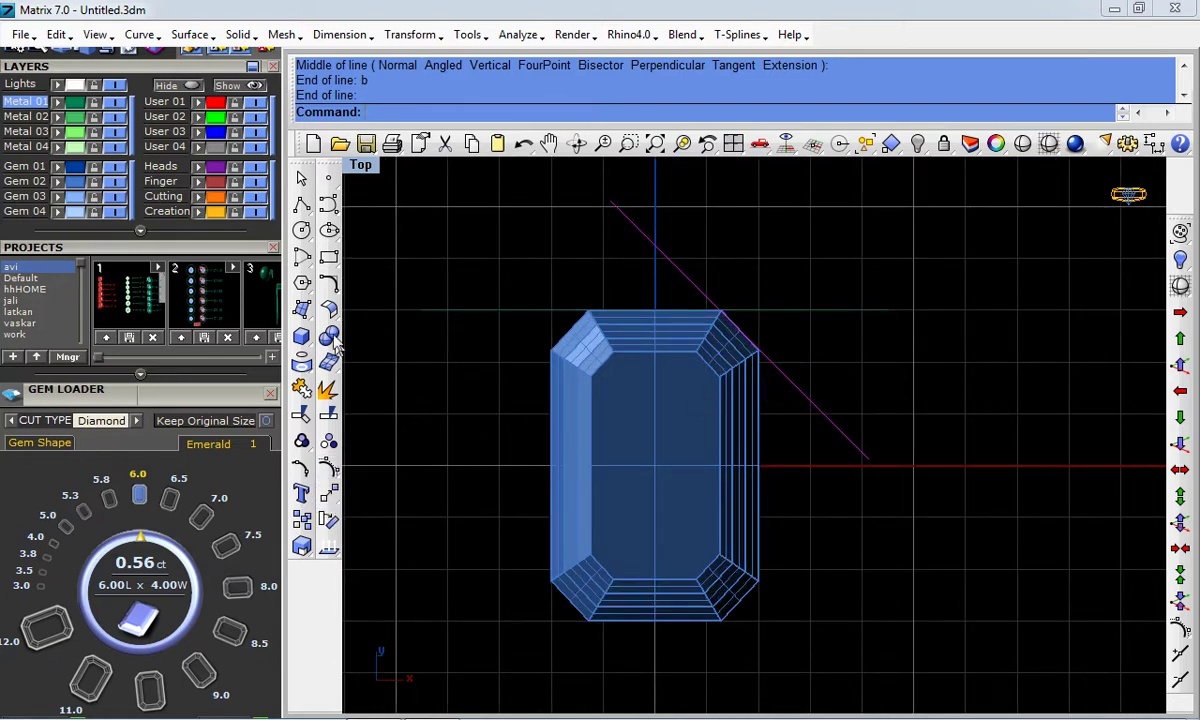
Offset the diagonal and horizontal lines by 0.1
click(331, 285)
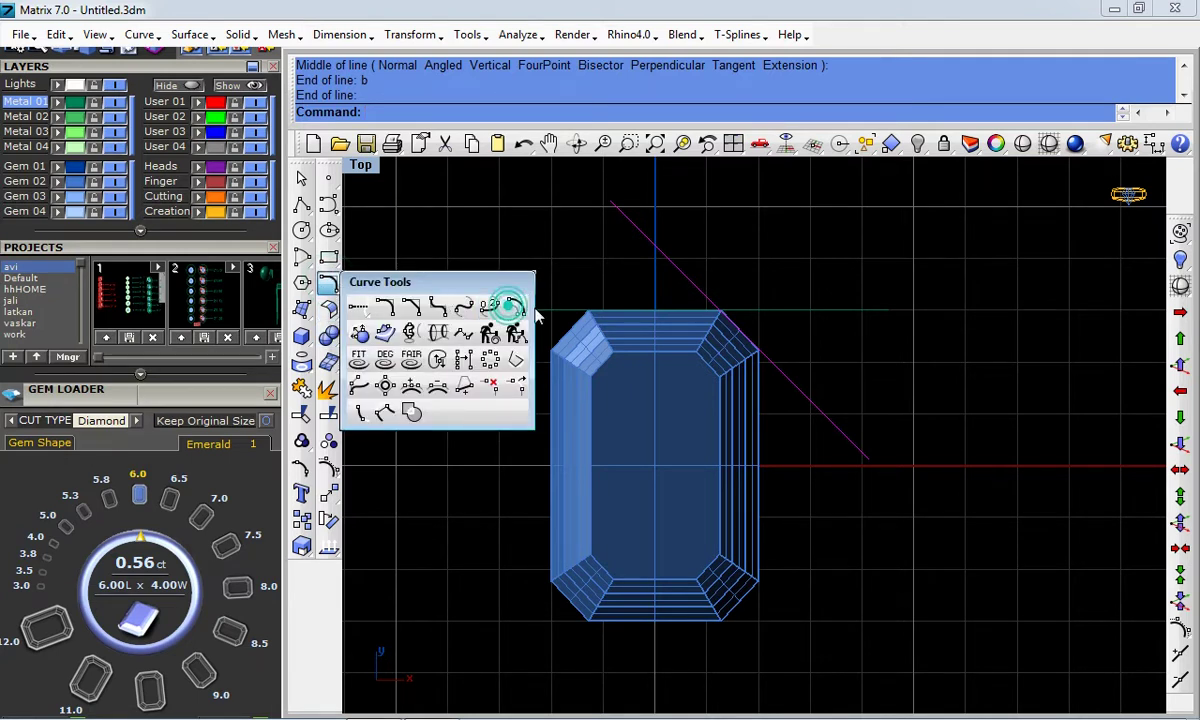
click(498, 308)
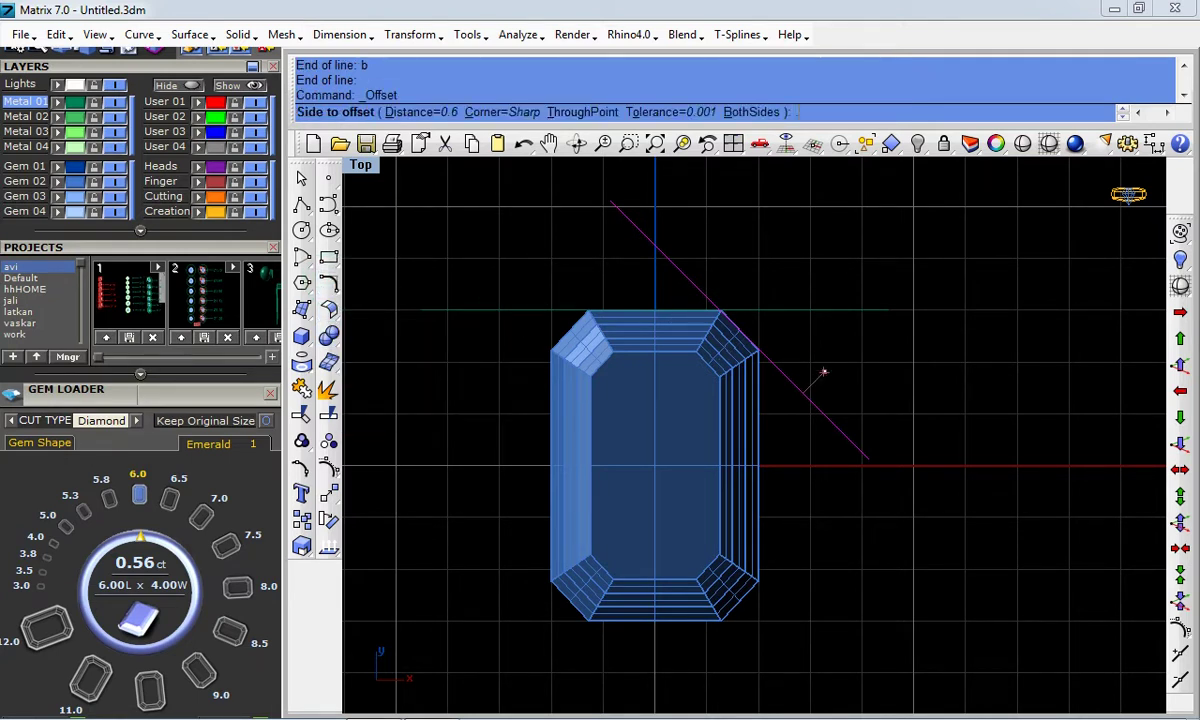
text(1)
key(Return)
click(826, 372)
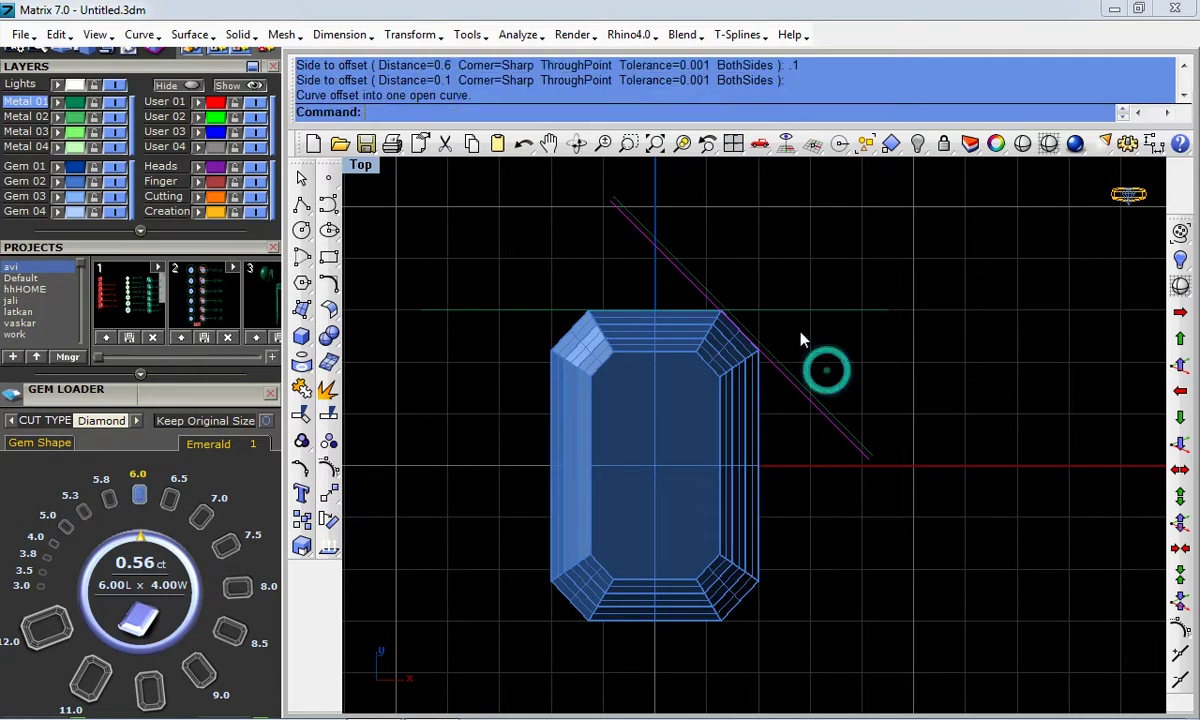
click(793, 309)
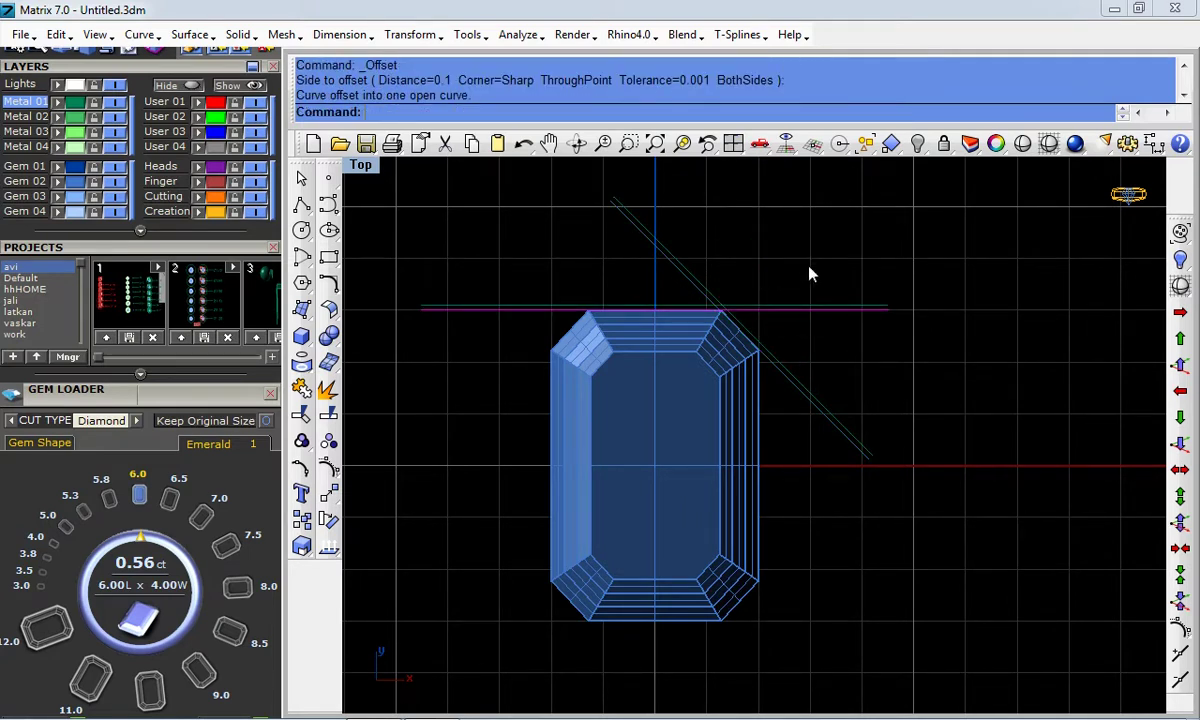
click(782, 400)
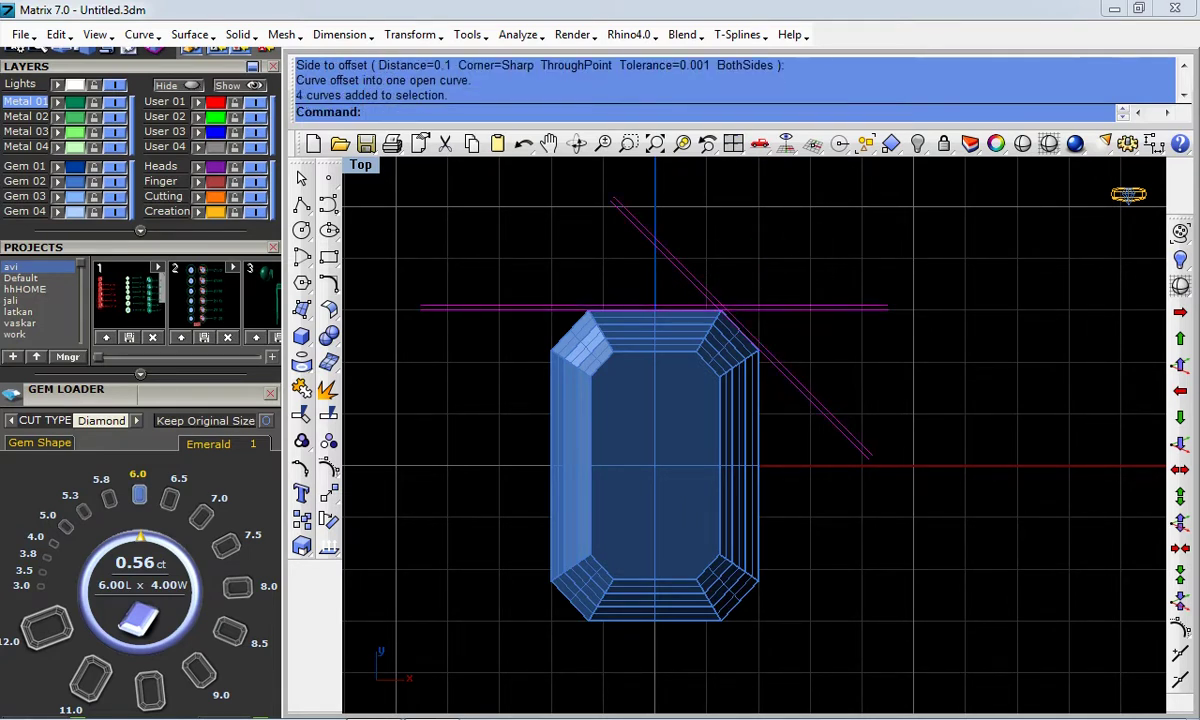
Try a four-item ArrayPolar of the curves around the origin, then undo it
click(327, 492)
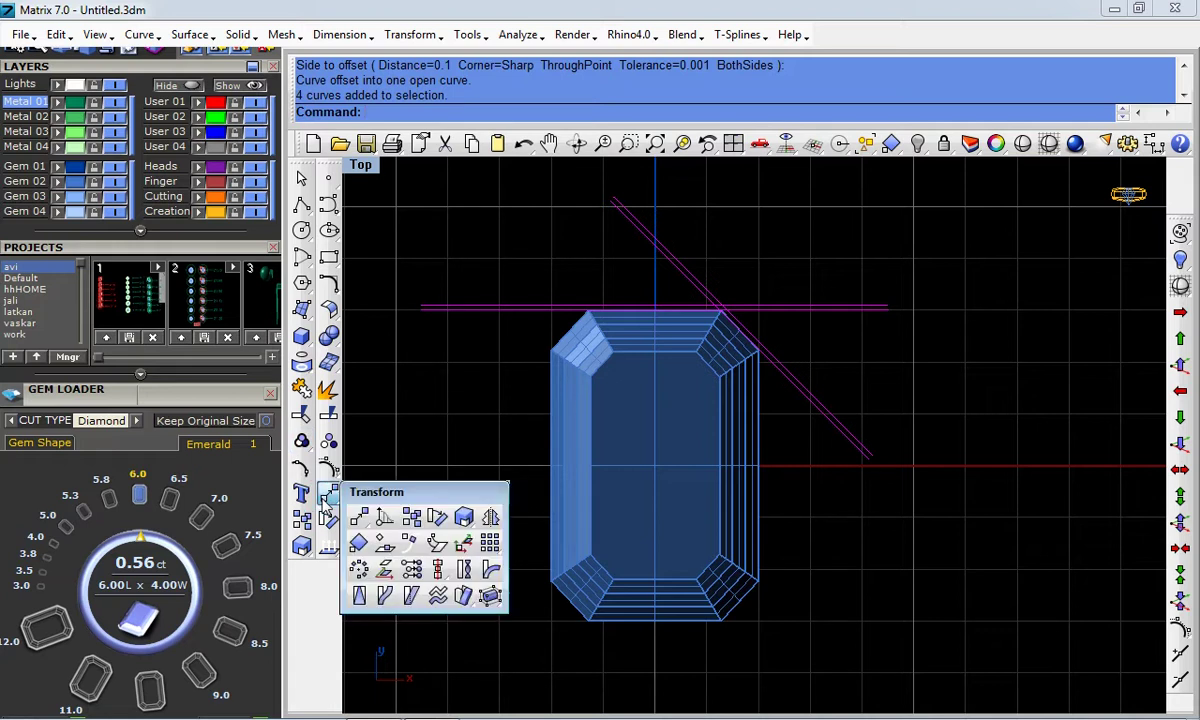
click(385, 545)
text(0)
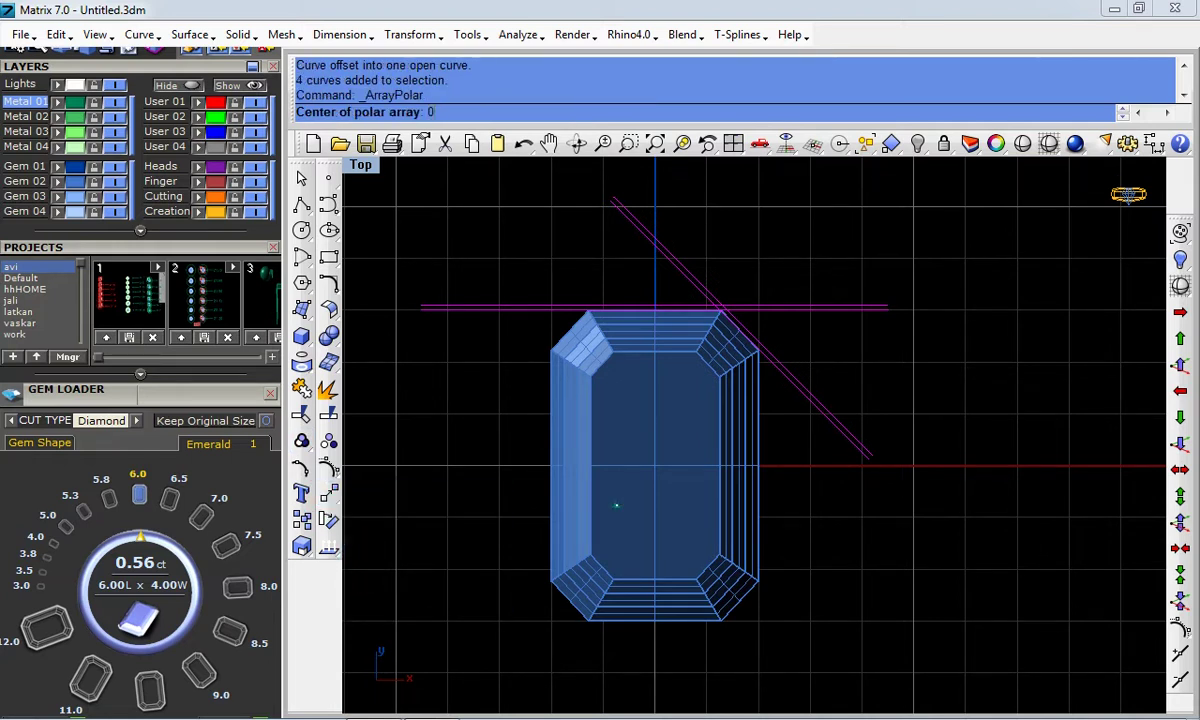
key(Return)
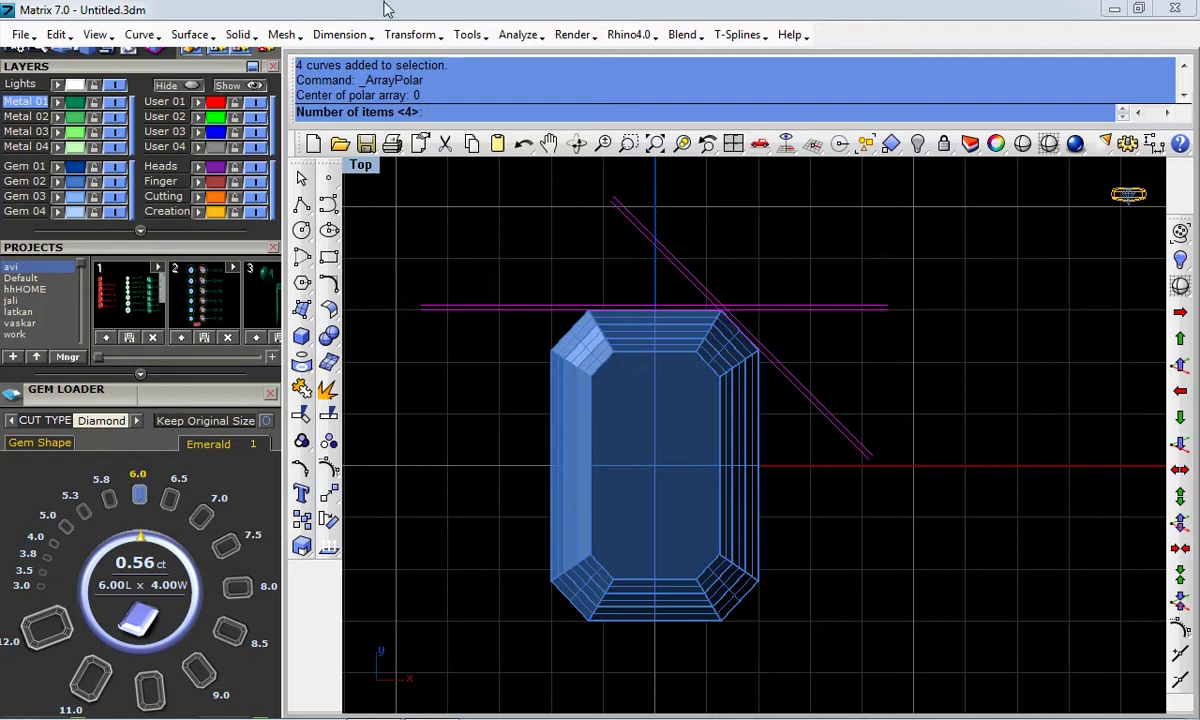
key(Return)
key(Return)
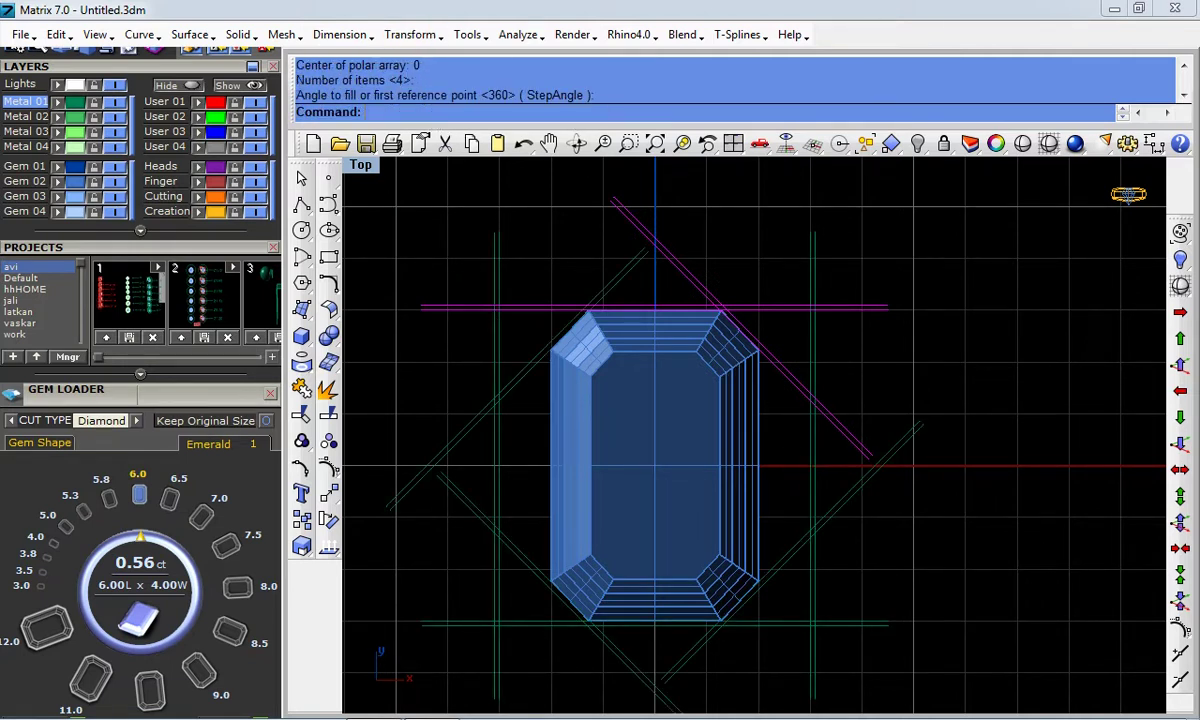
scroll(800, 455, up, 1)
key(ctrl+z)
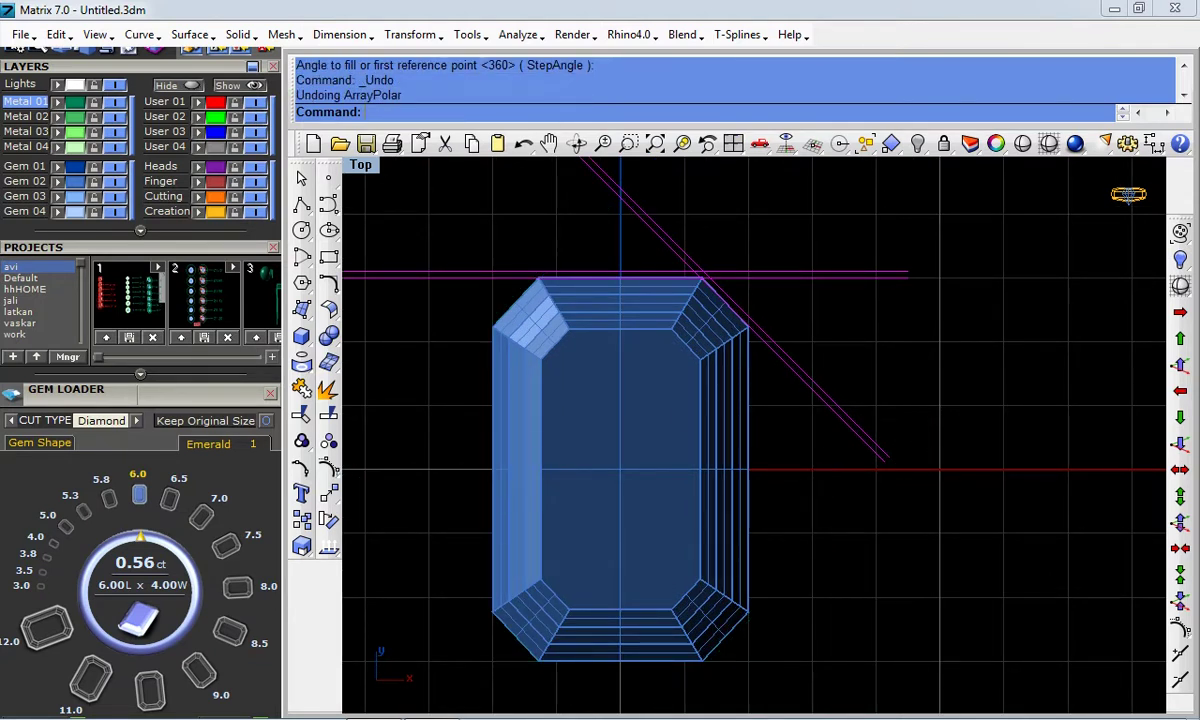
Draw a vertical BothSides line through the gem's right-edge midpoint
key(Escape)
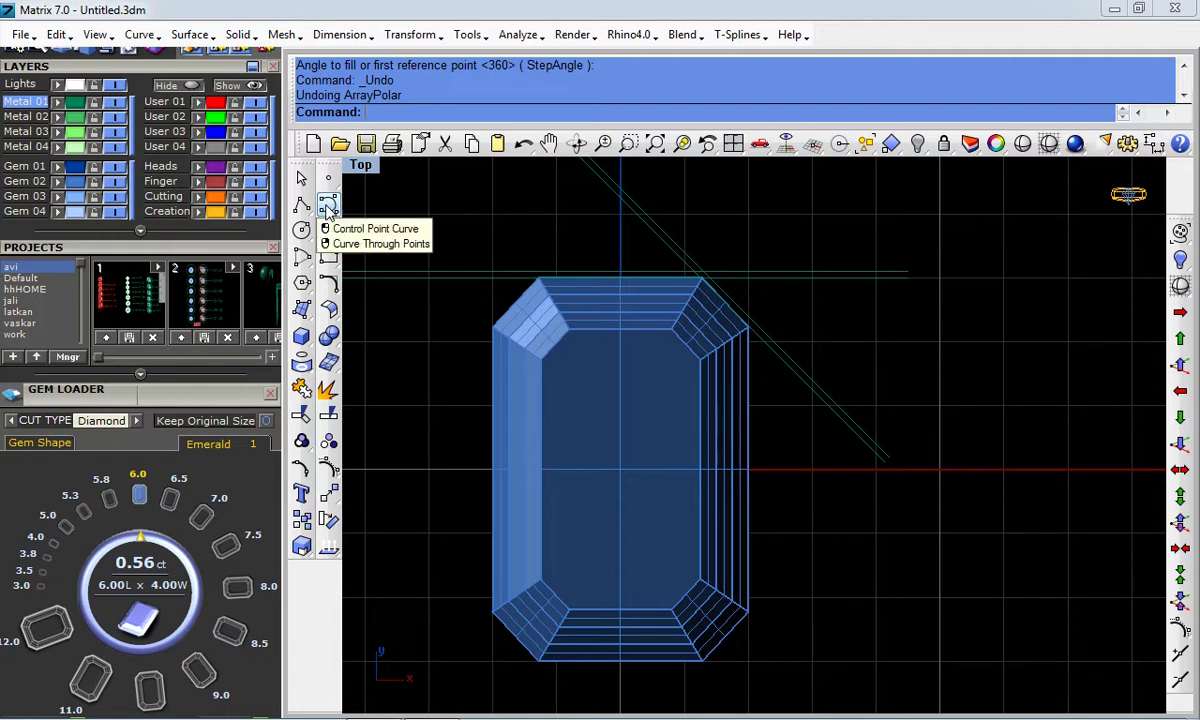
click(301, 204)
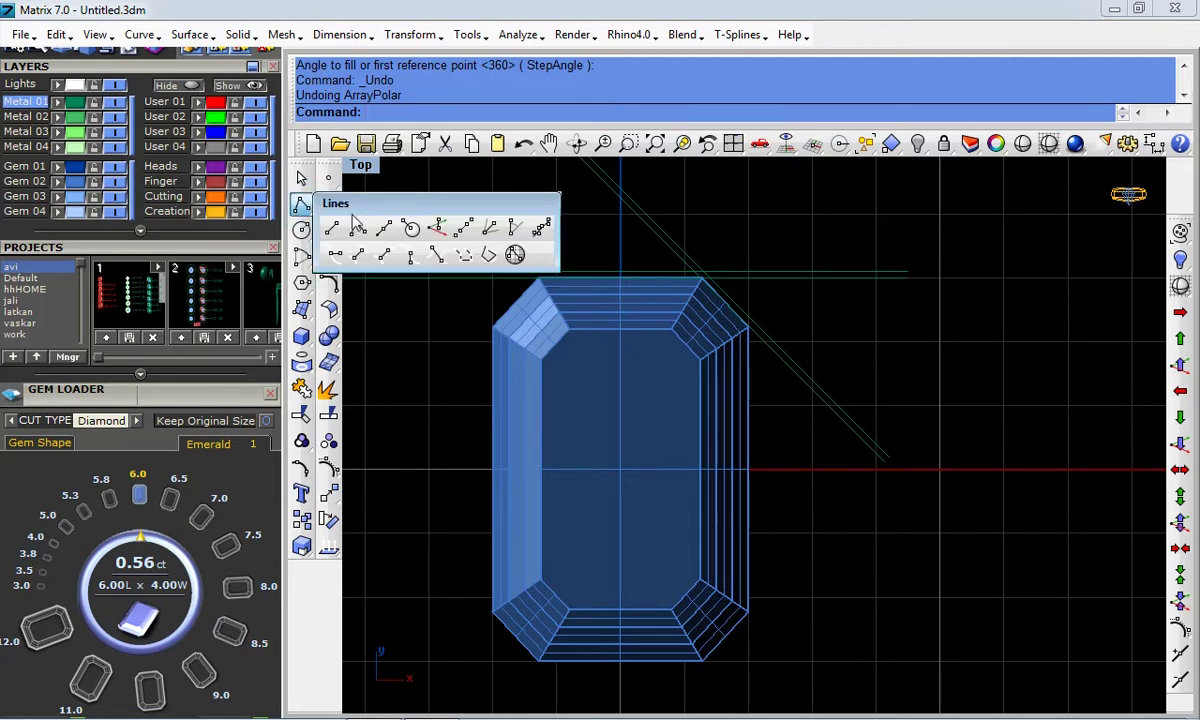
click(384, 229)
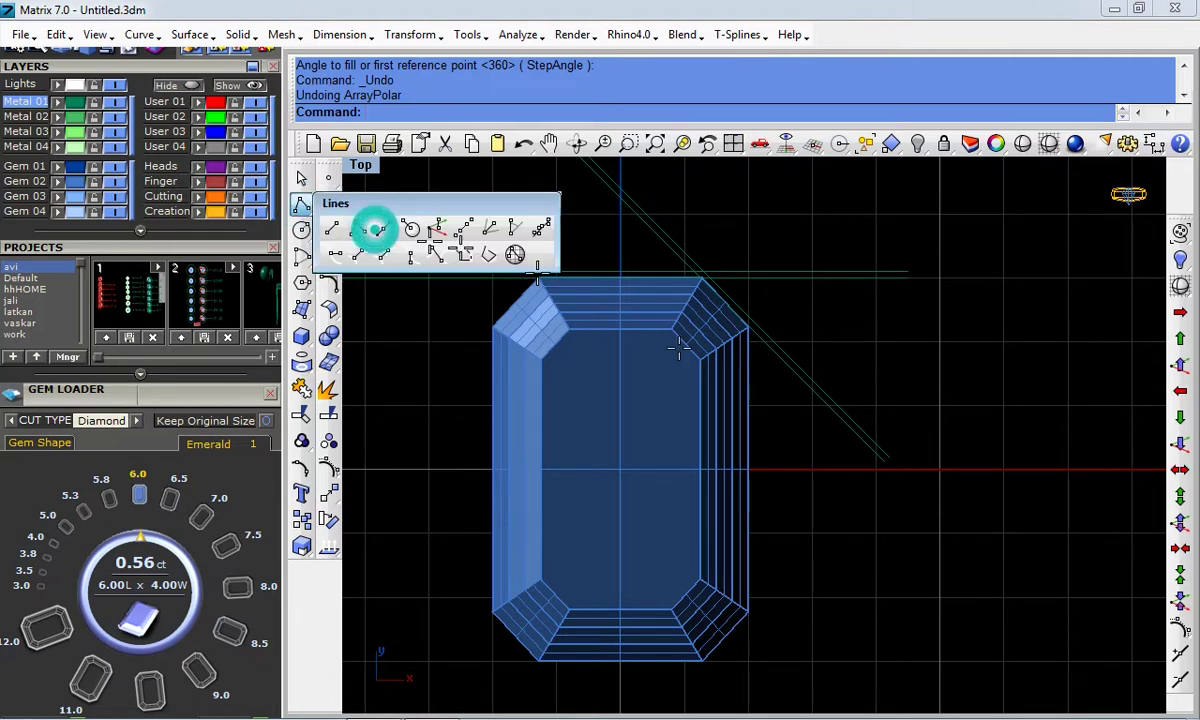
click(748, 470)
click(771, 192)
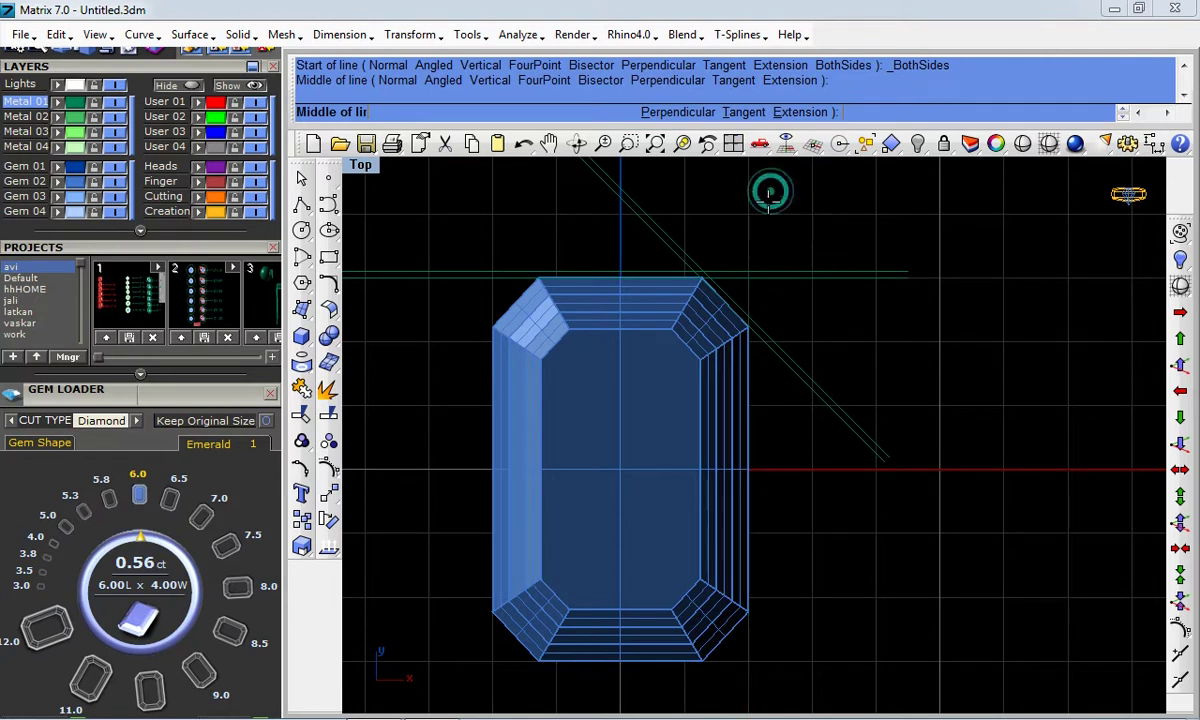
Offset the vertical line 0.1 outward, then window-select all the guide lines
click(748, 236)
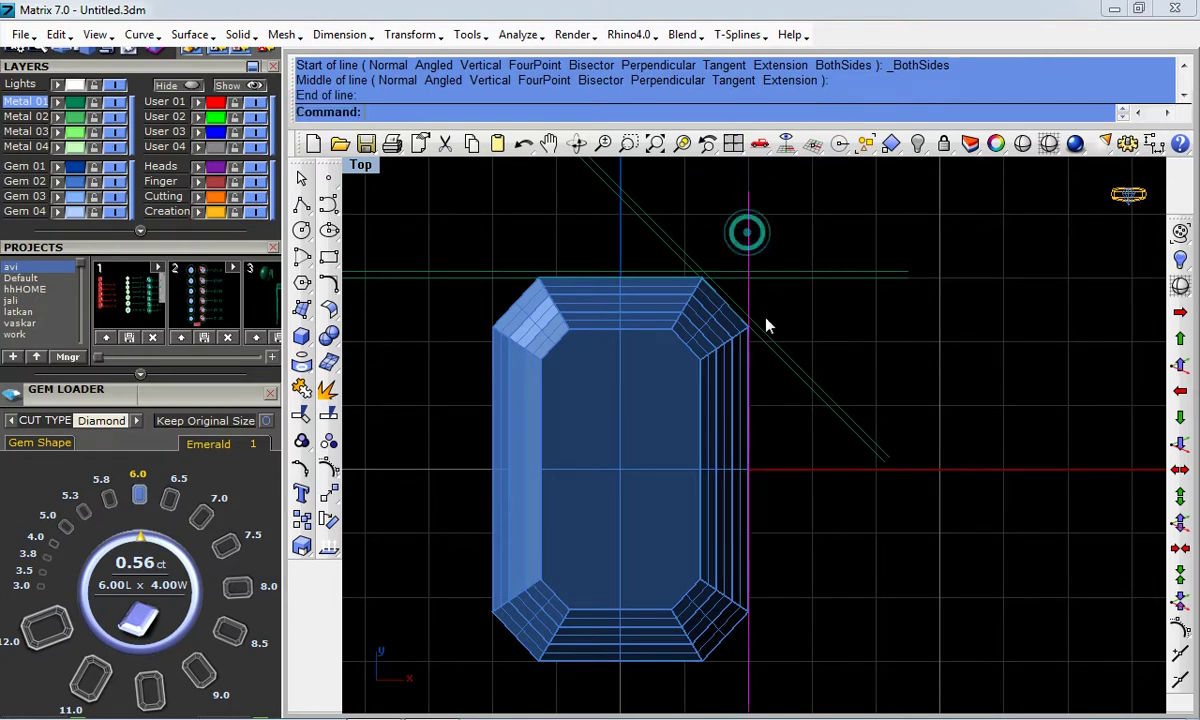
click(338, 288)
click(490, 295)
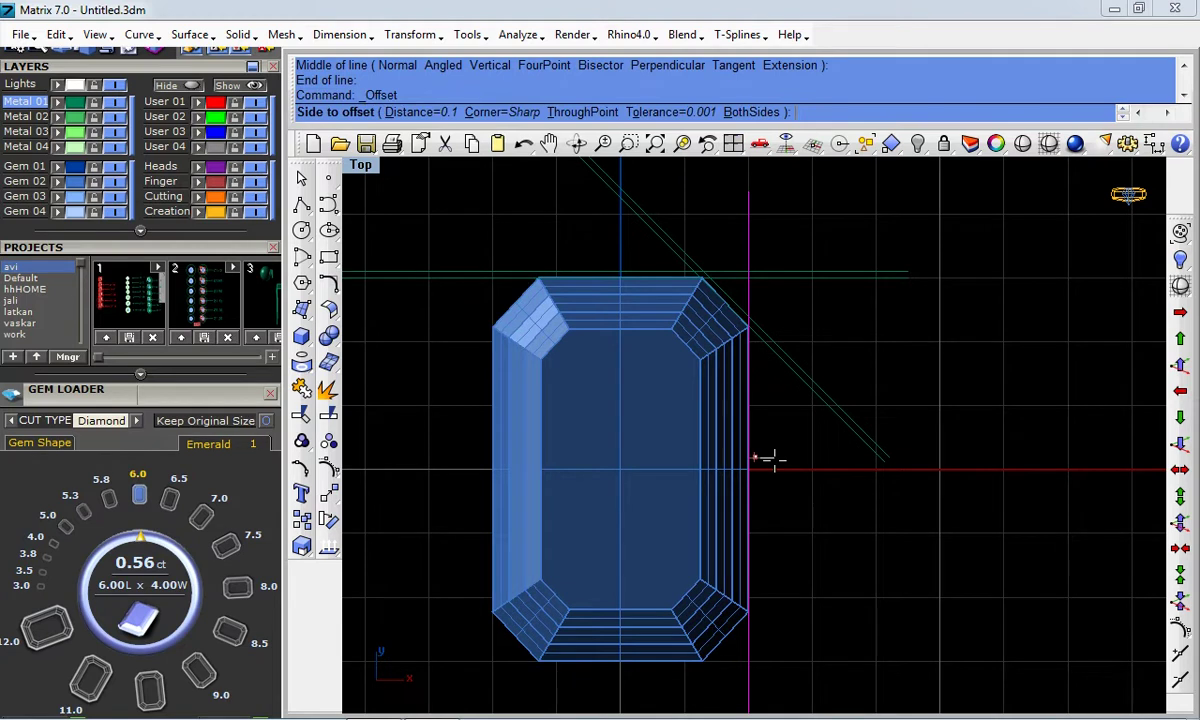
click(770, 459)
shift+drag(822, 212, 795, 375)
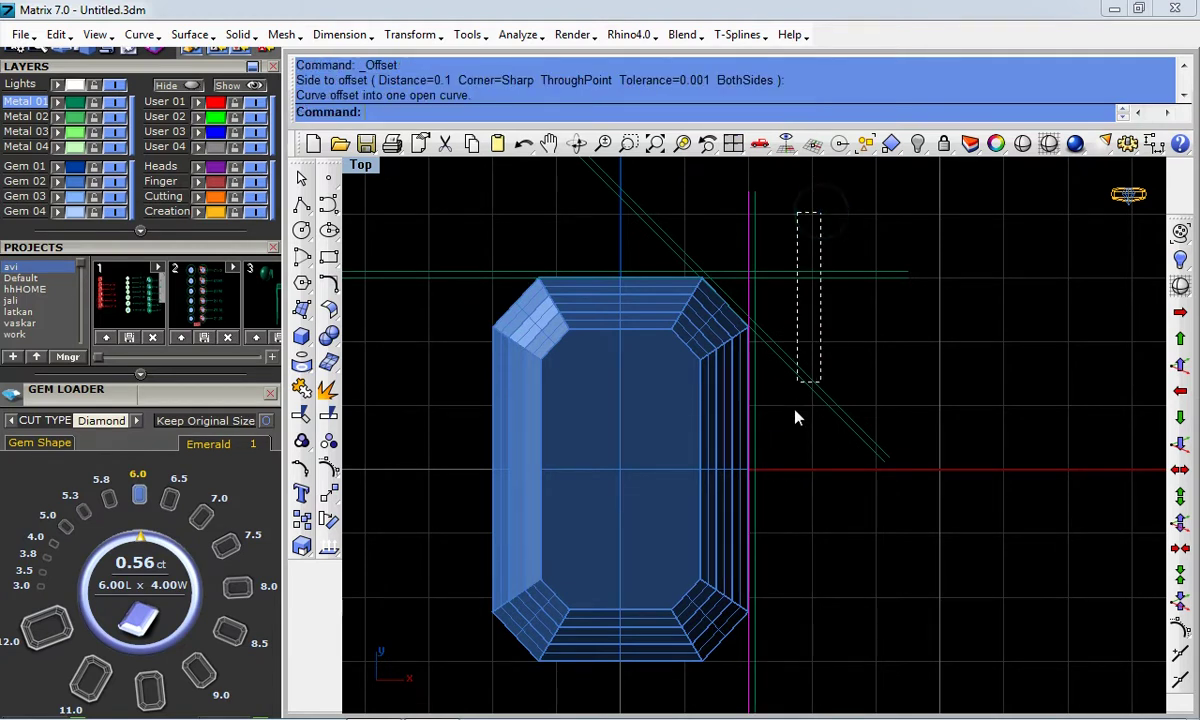
shift+drag(804, 195, 755, 232)
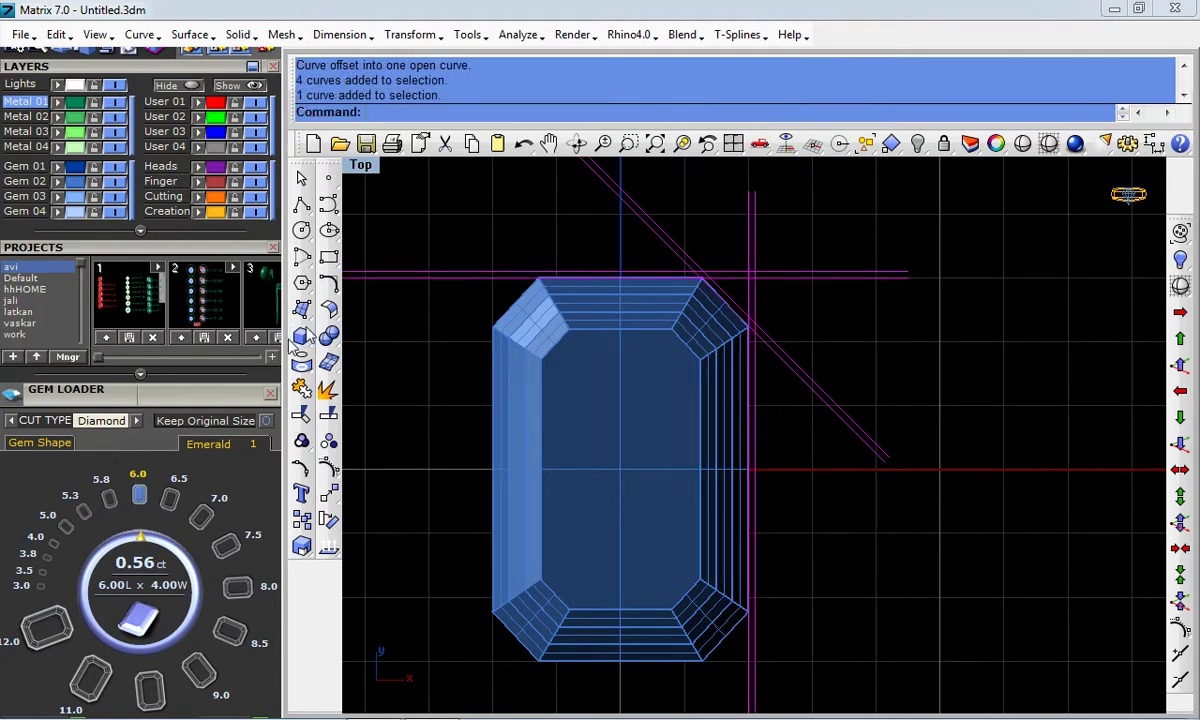
Polar-array the guide lines around the origin with 2 items over 360°, then select the gem
click(328, 492)
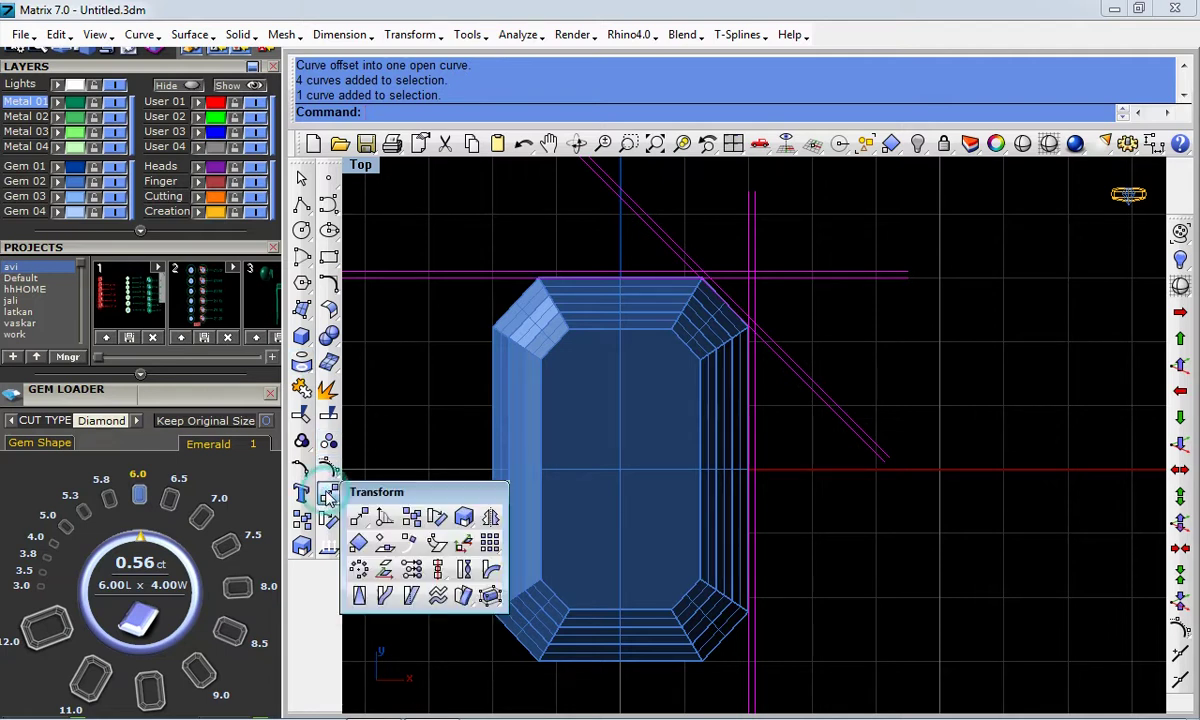
click(359, 568)
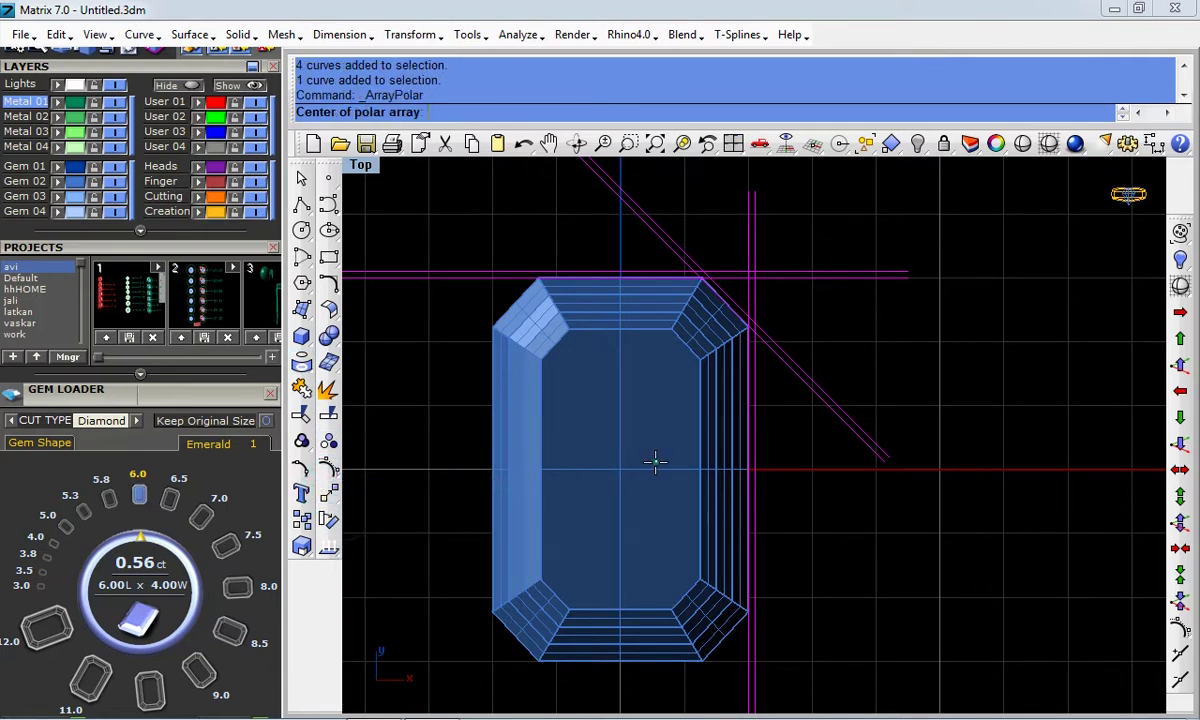
text(0)
key(Return)
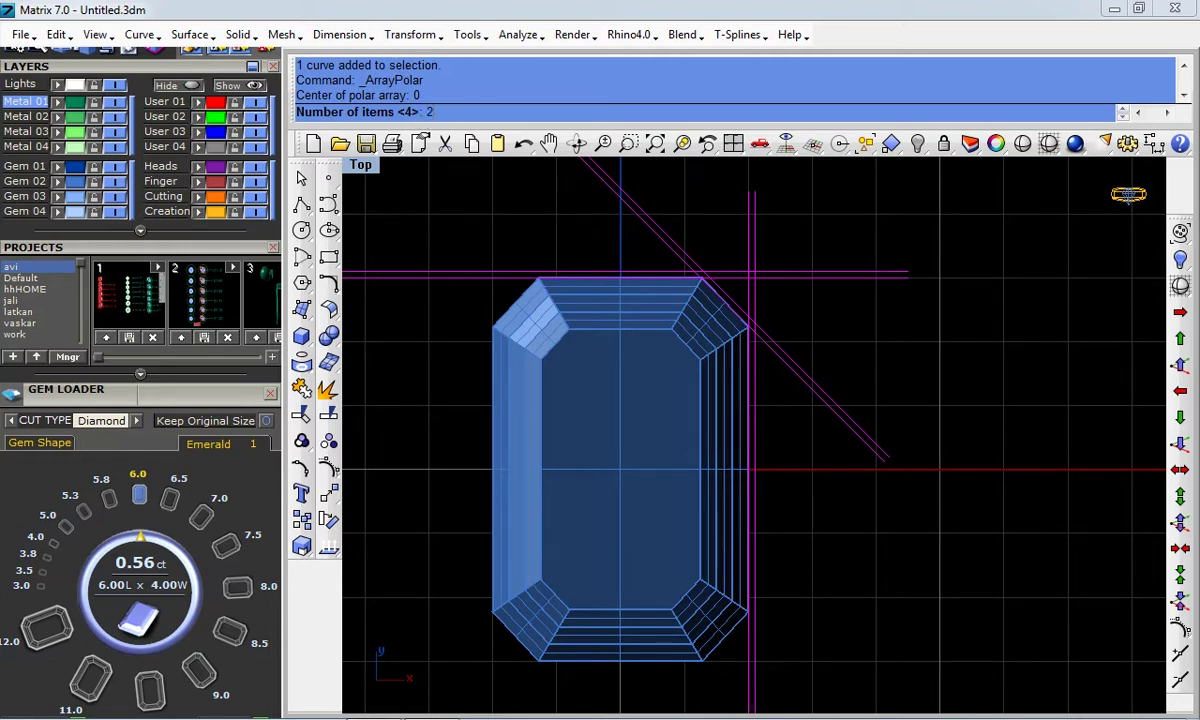
key(Return)
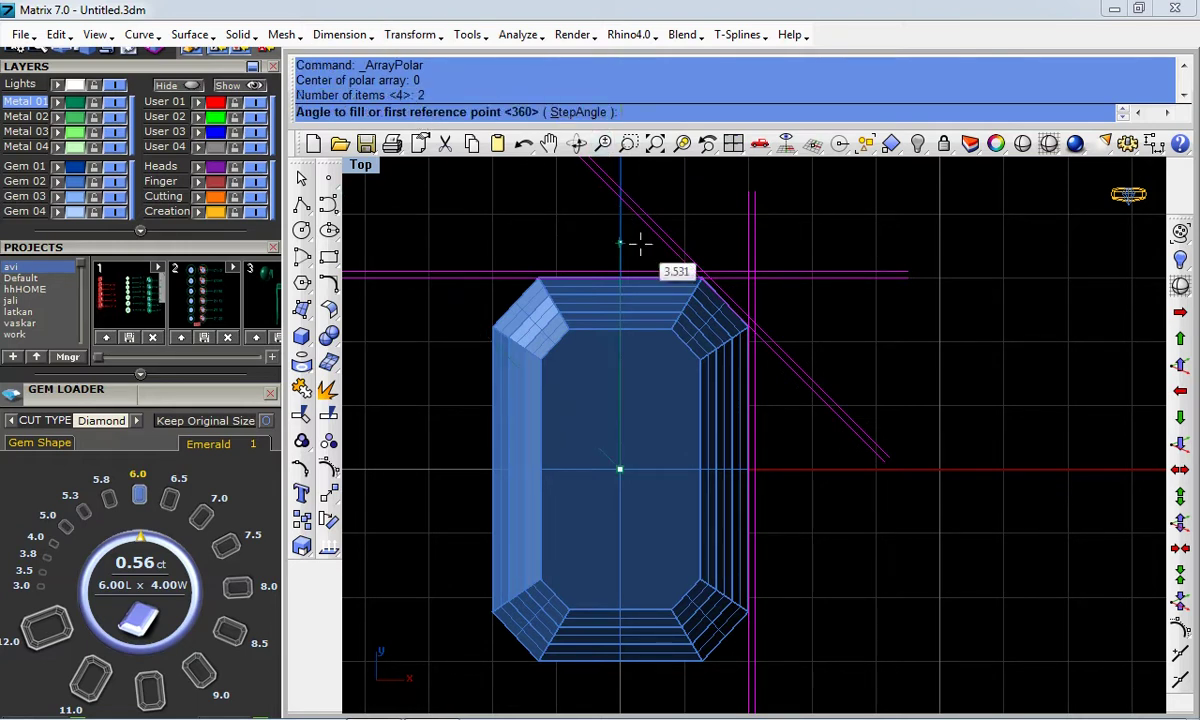
key(Return)
scroll(680, 375, down, 1)
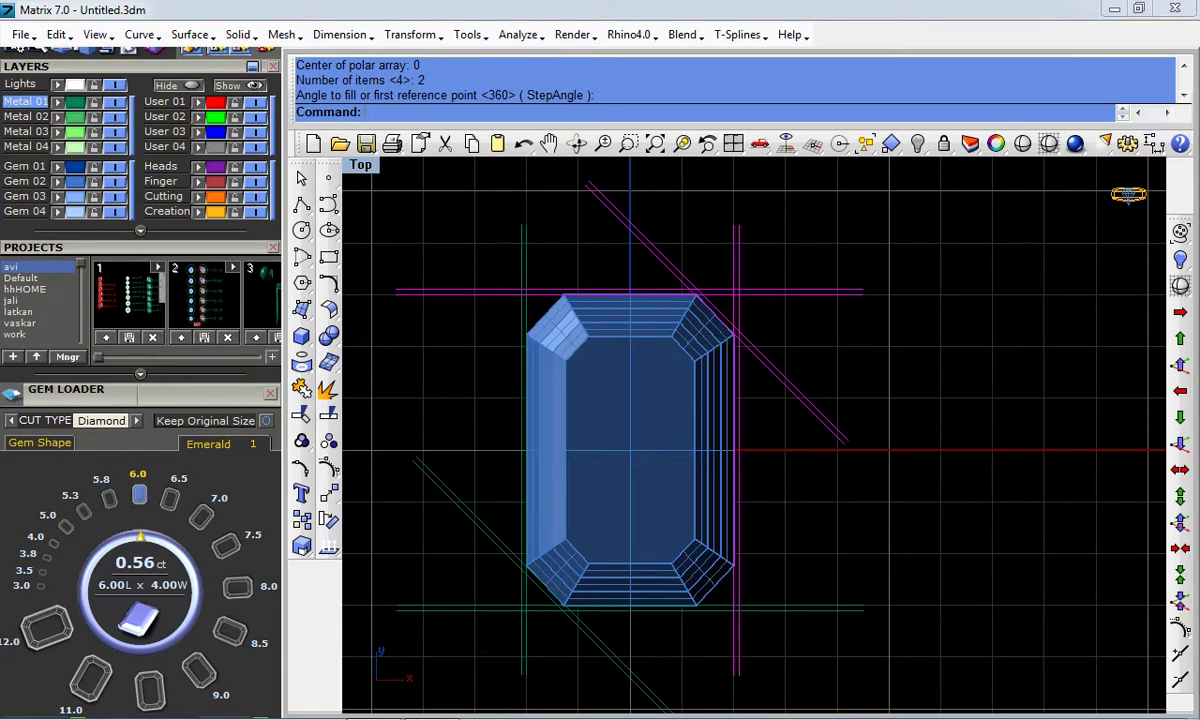
click(640, 392)
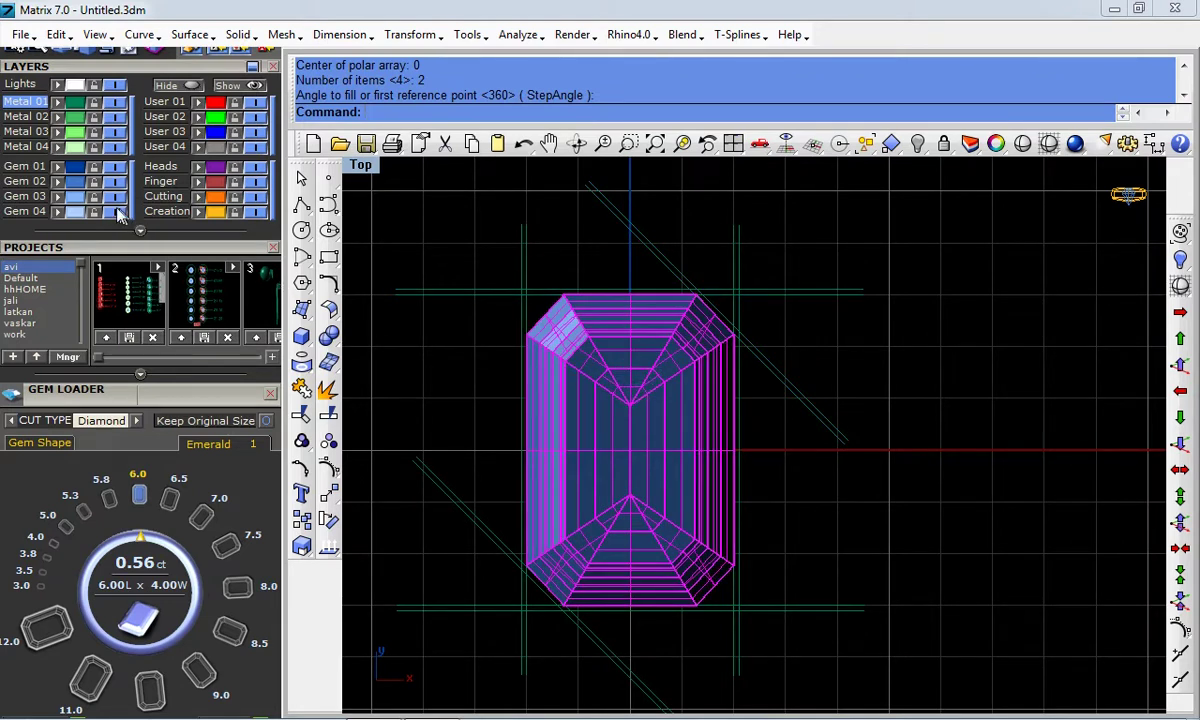
Move the gem to hidden layer Gem 03, delete the lower-left diagonal pair, reselect the upper-right pair
click(57, 197)
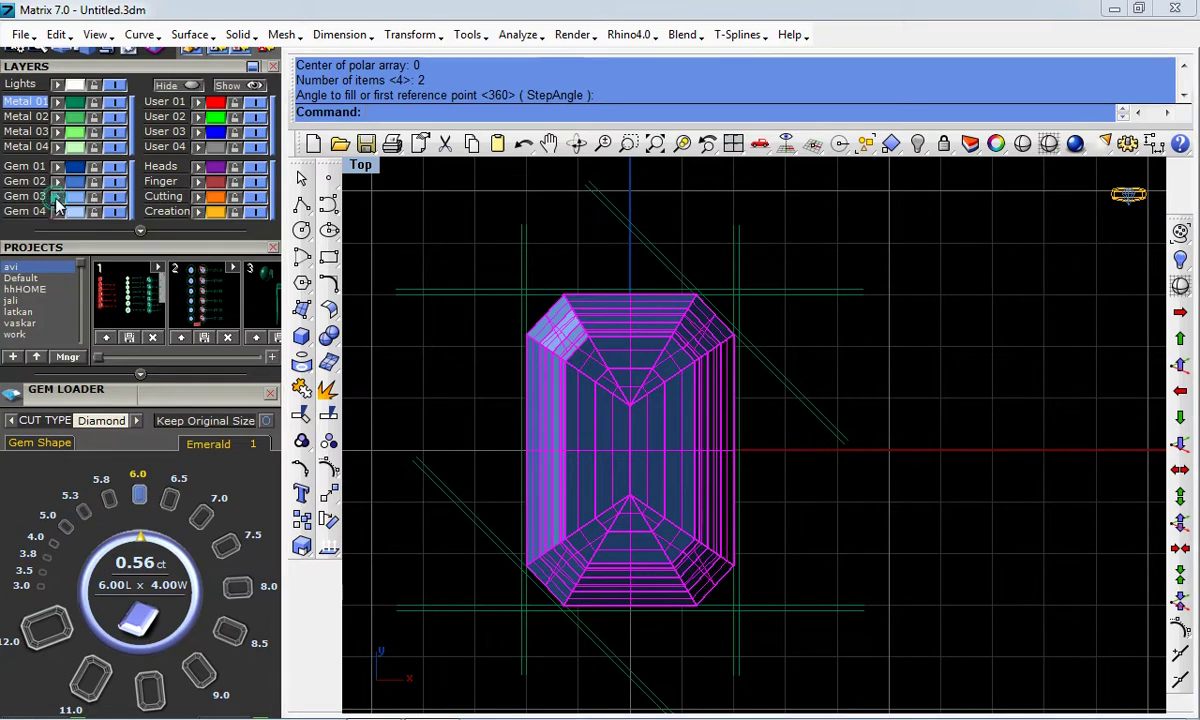
click(115, 198)
click(806, 227)
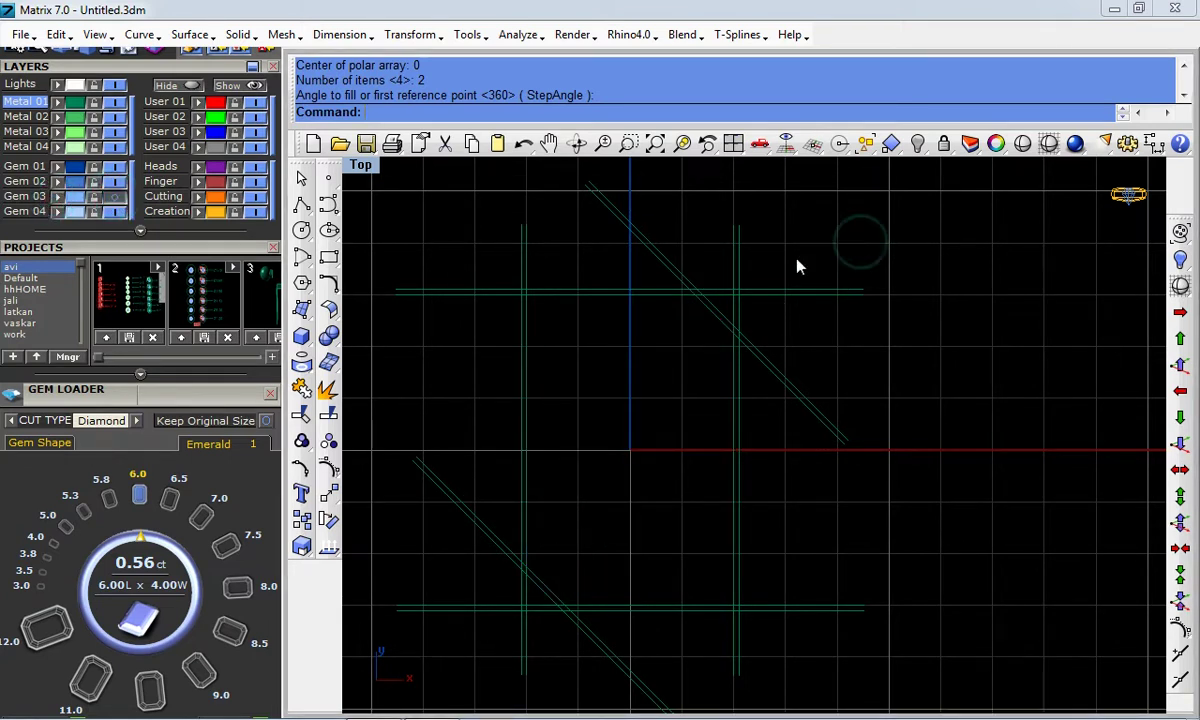
drag(850, 355, 790, 437)
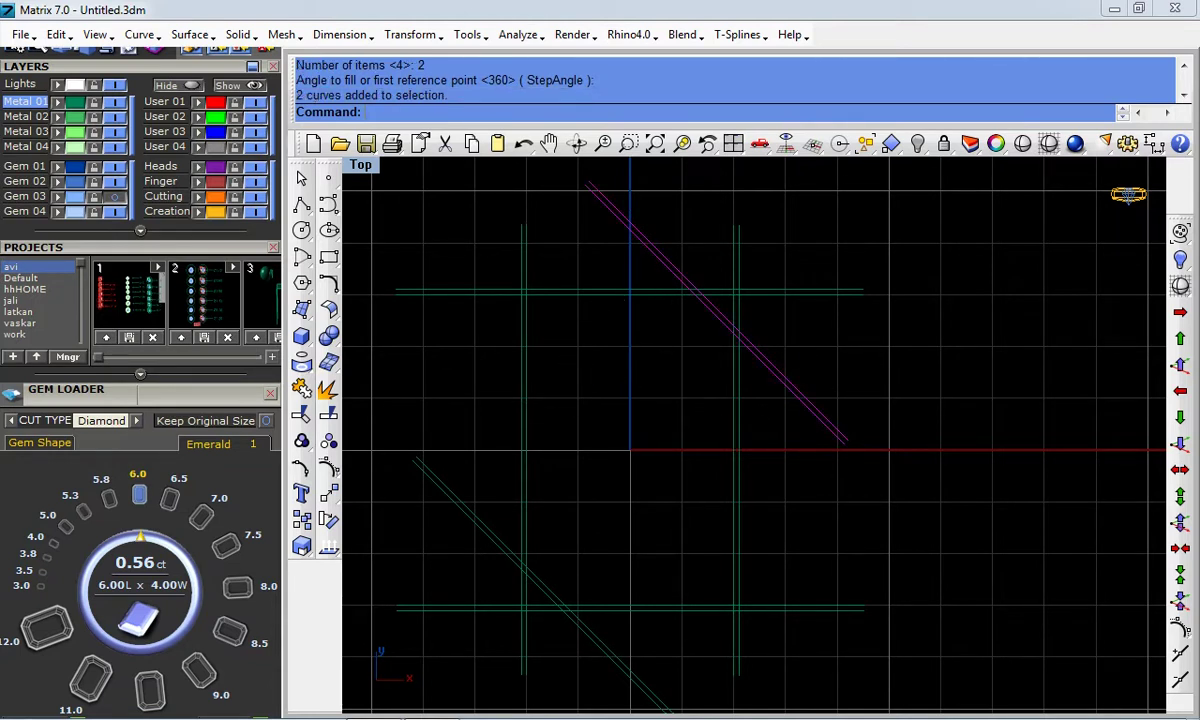
drag(462, 450, 416, 520)
key(Delete)
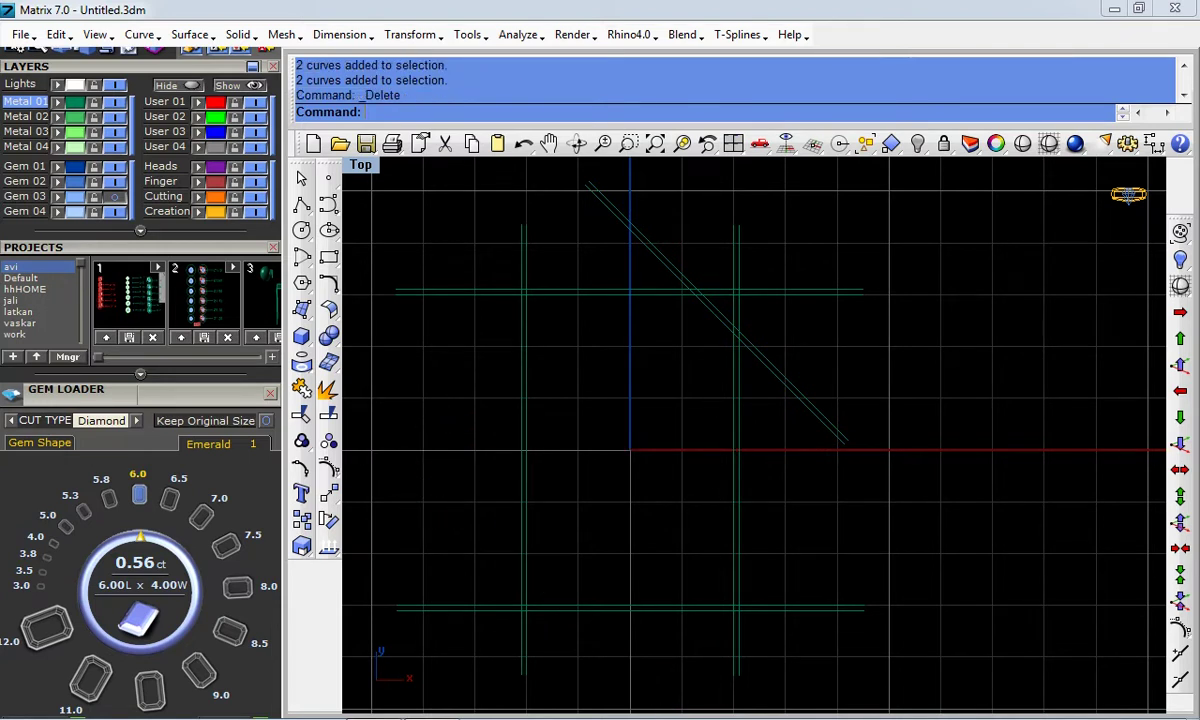
drag(837, 340, 784, 411)
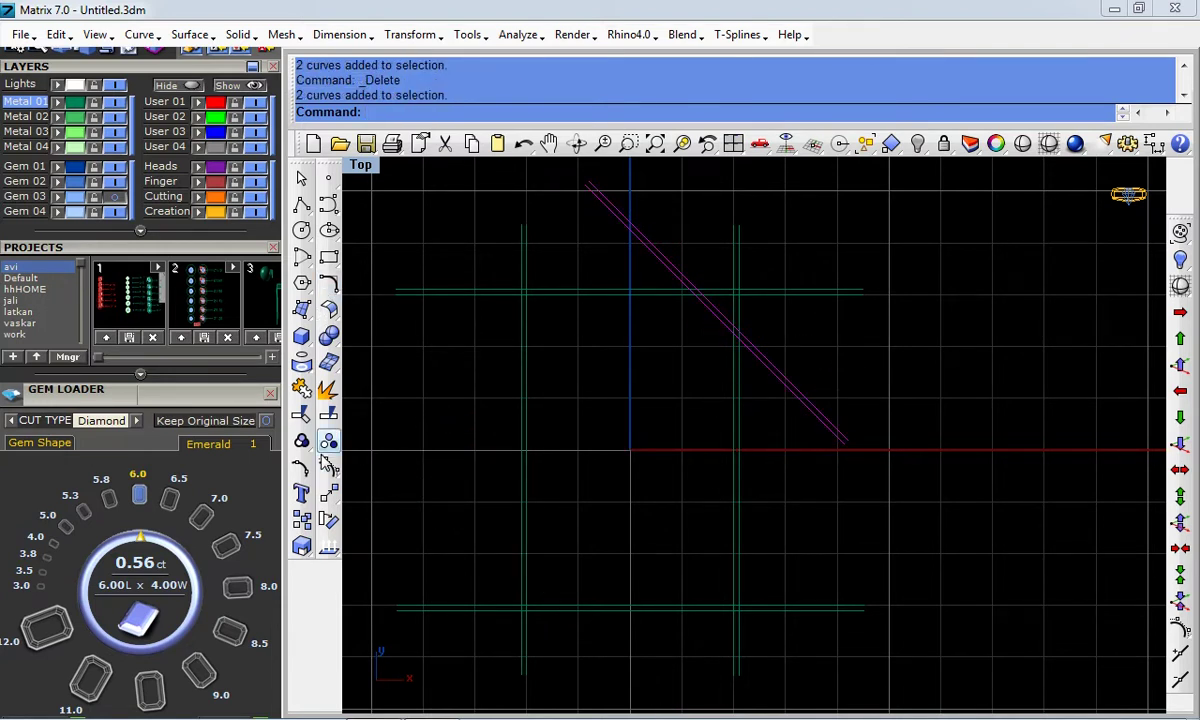
Mirror the upper-right diagonal pair across the vertical axis through 0 and select both upper pairs
click(328, 492)
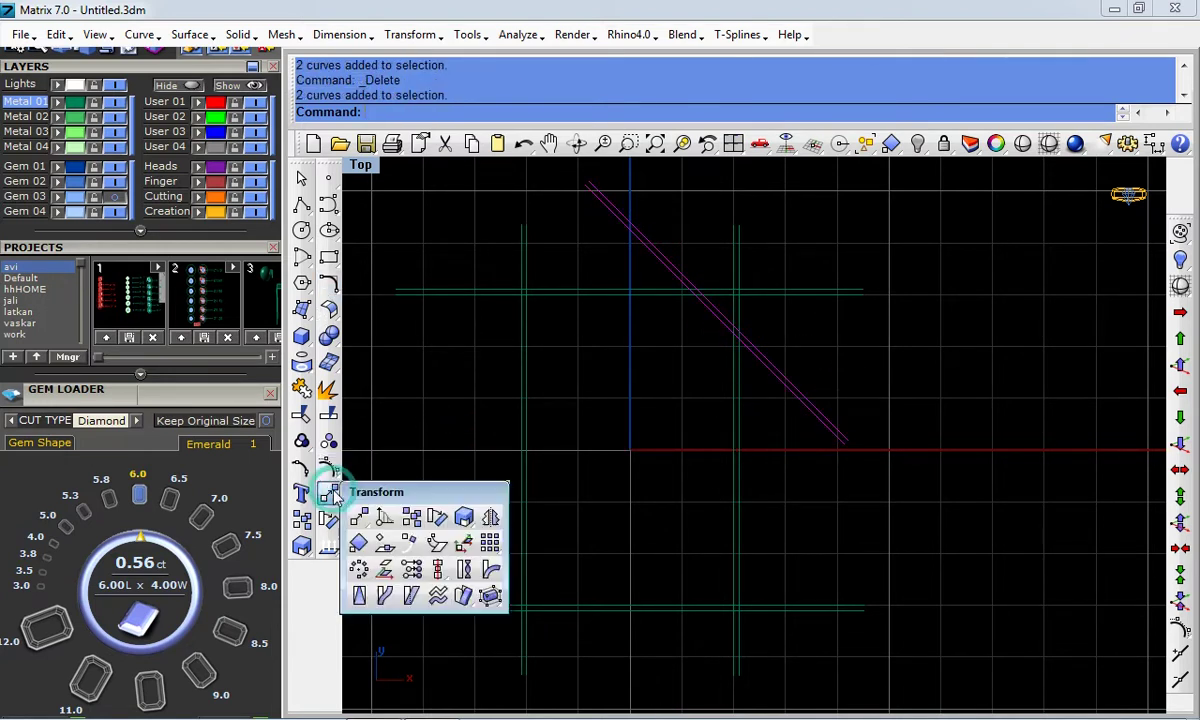
click(491, 517)
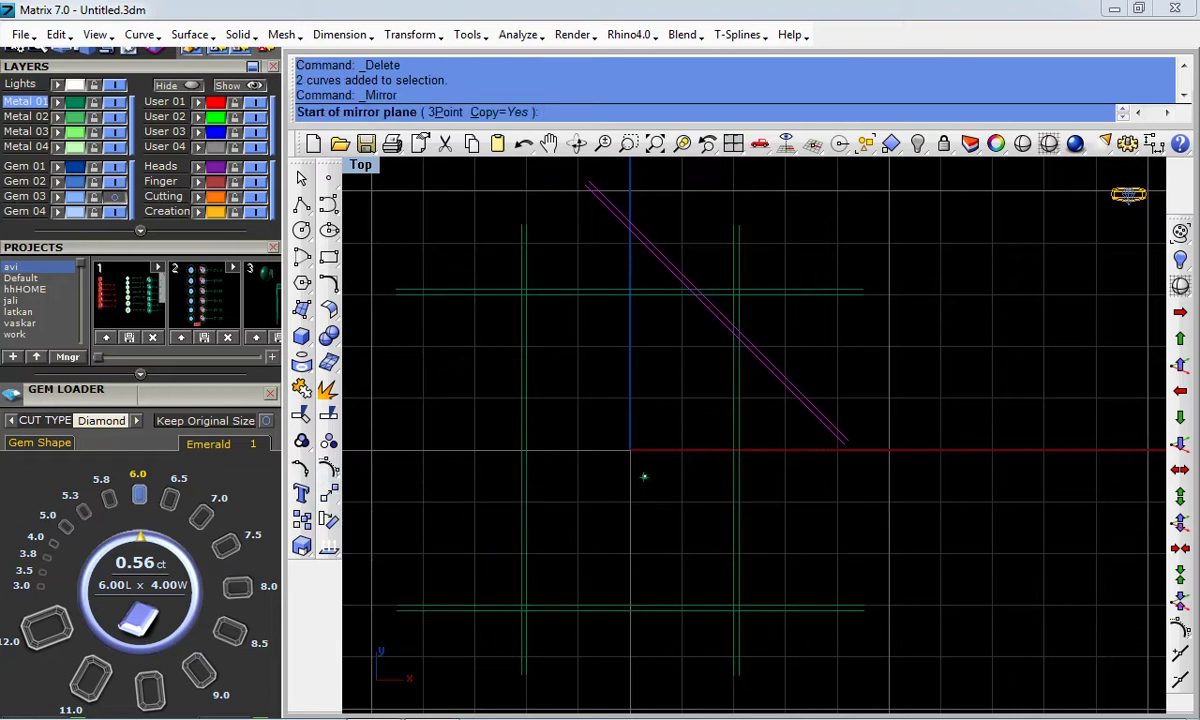
text(0)
key(Return)
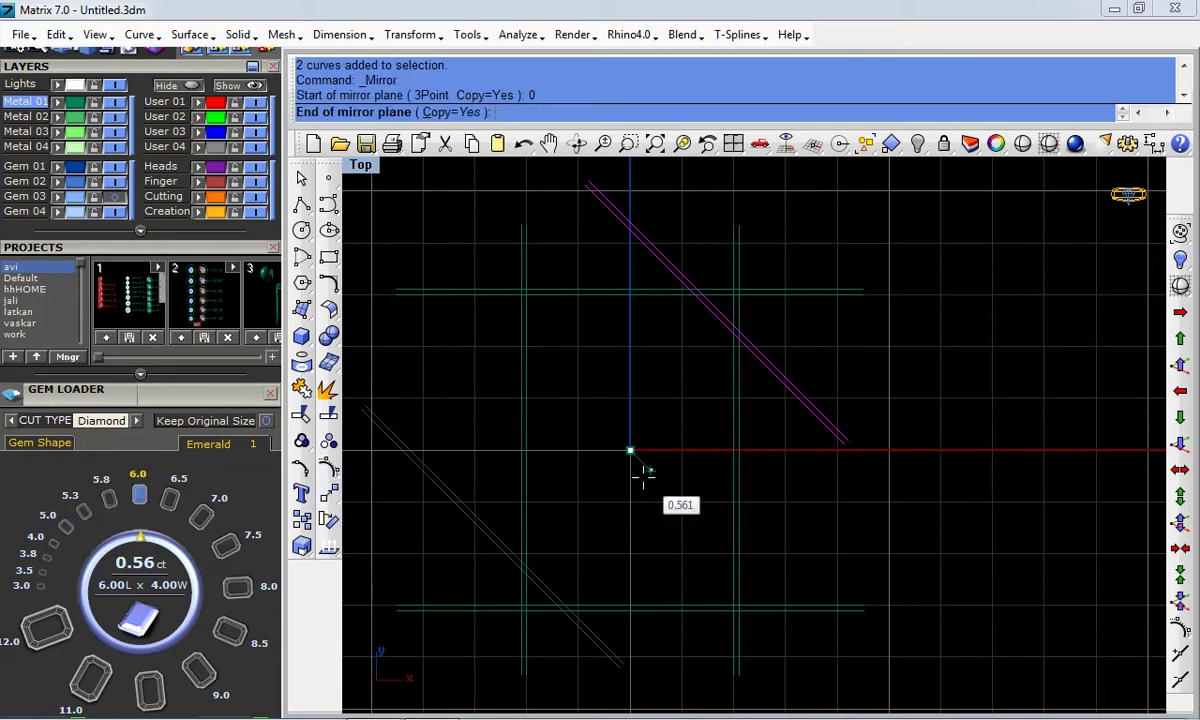
click(639, 226)
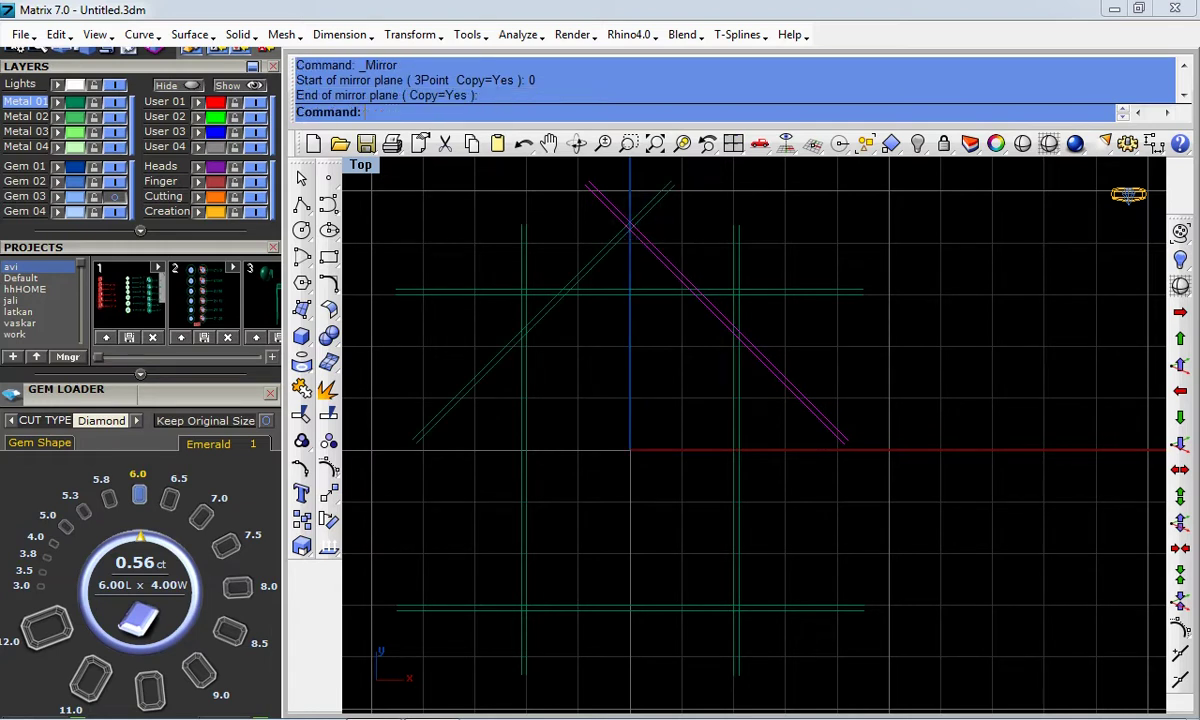
drag(685, 198, 628, 220)
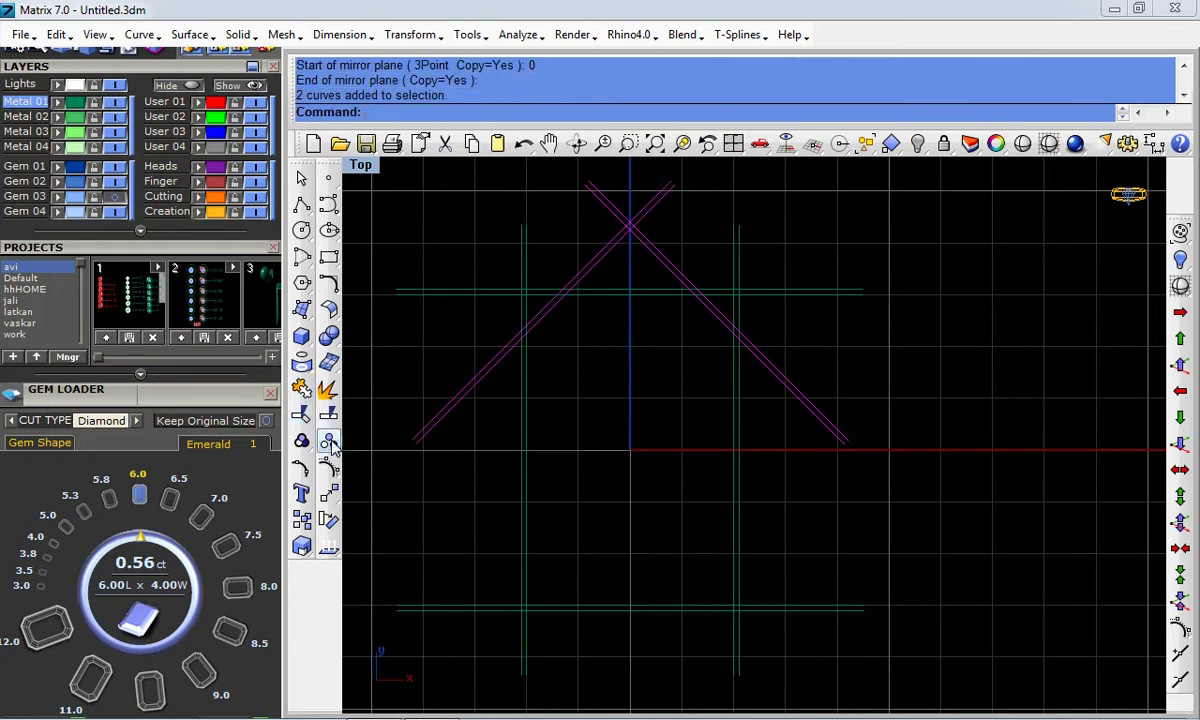
Mirror both upper diagonal pairs downward from the origin, then window-select all twelve guide curves
click(328, 492)
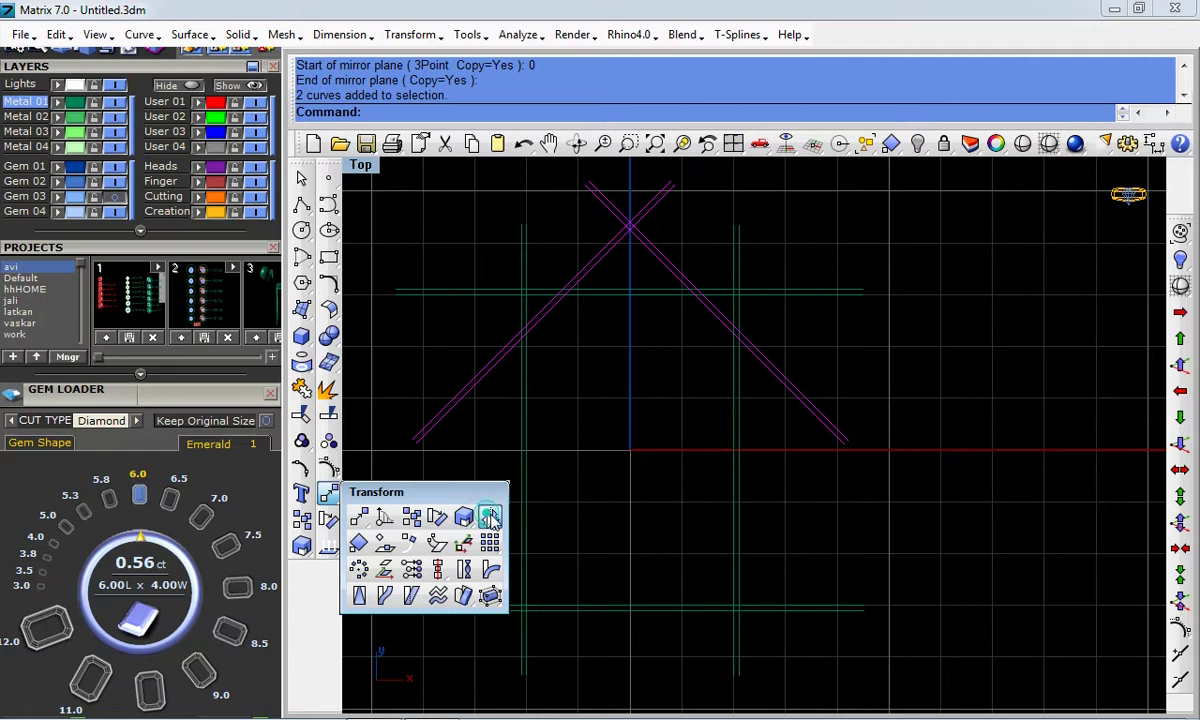
click(488, 516)
key(Return)
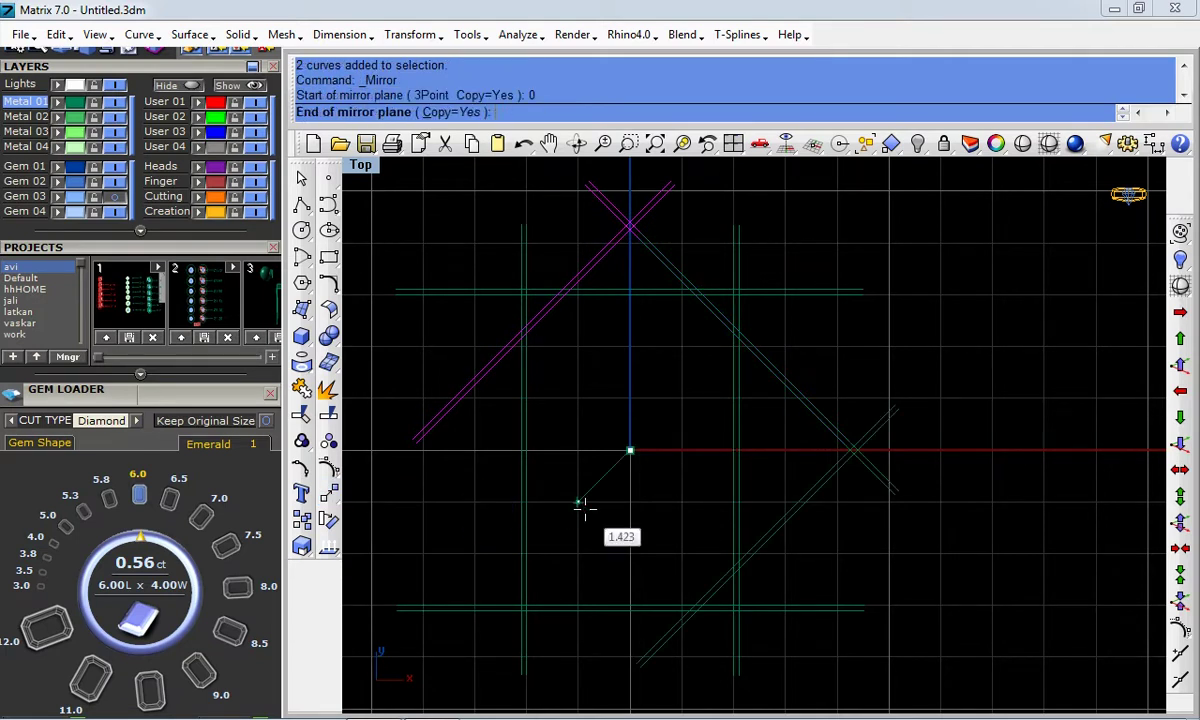
click(812, 470)
scroll(769, 423, down, 2)
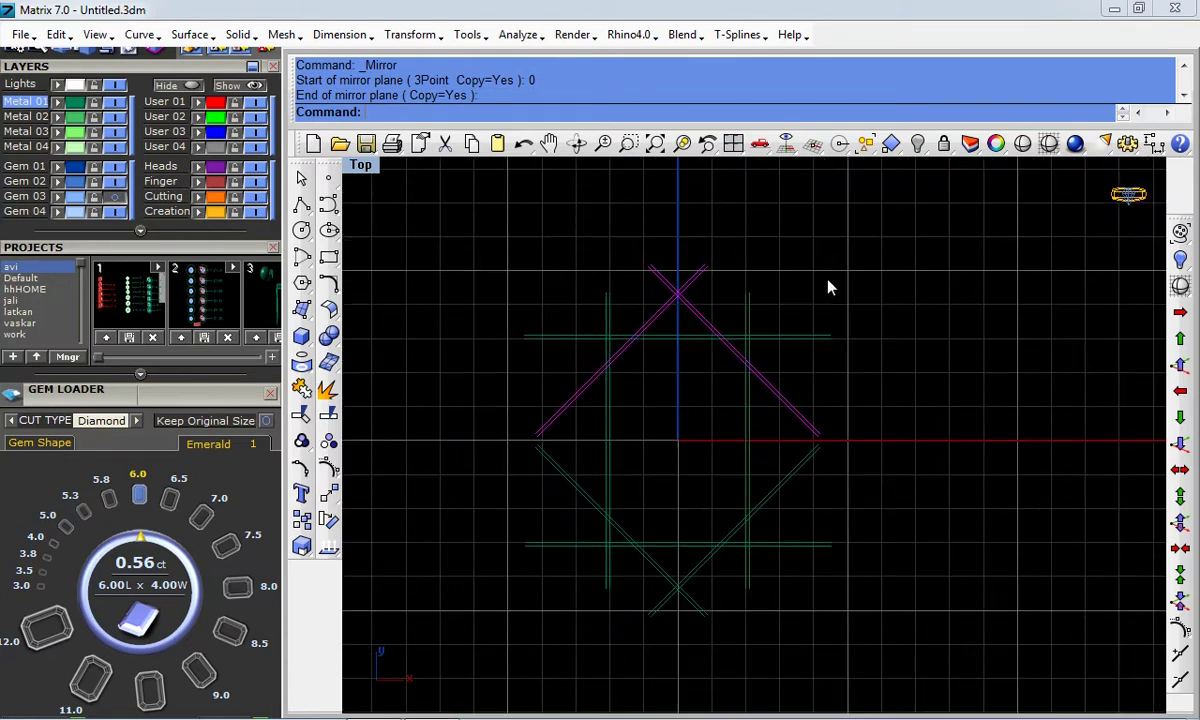
drag(830, 262, 517, 628)
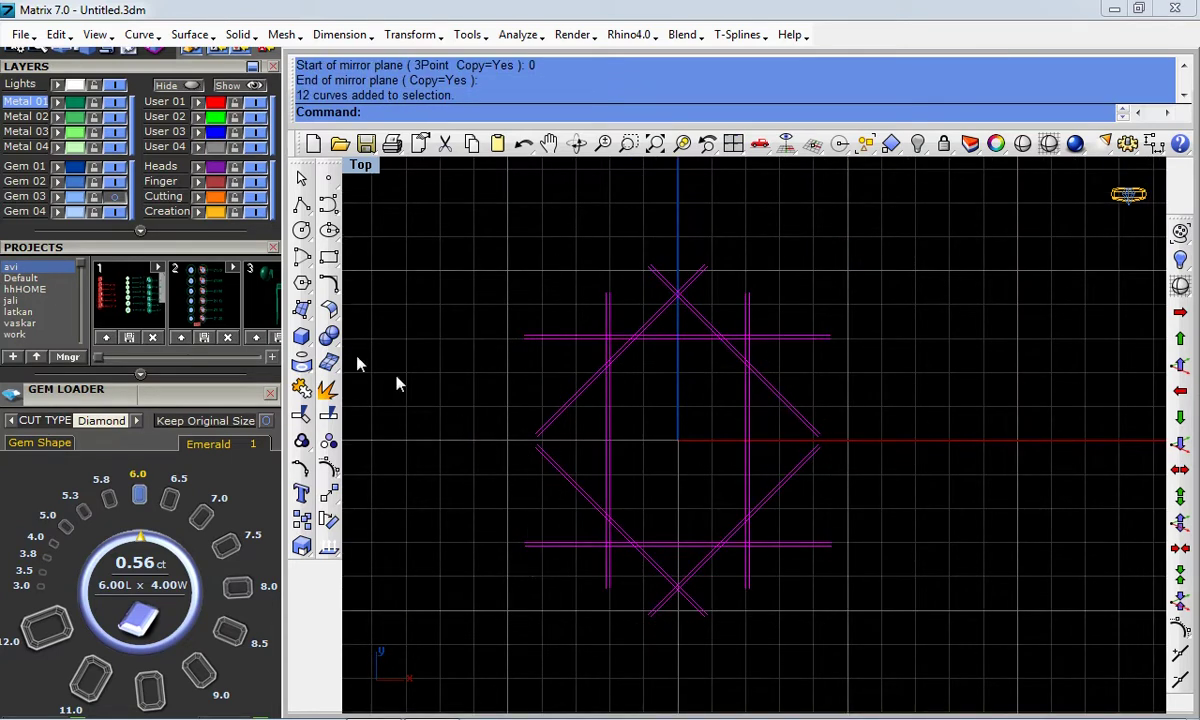
Trim the overhanging line ends above the top line, below the bottom line and along the right side
click(302, 414)
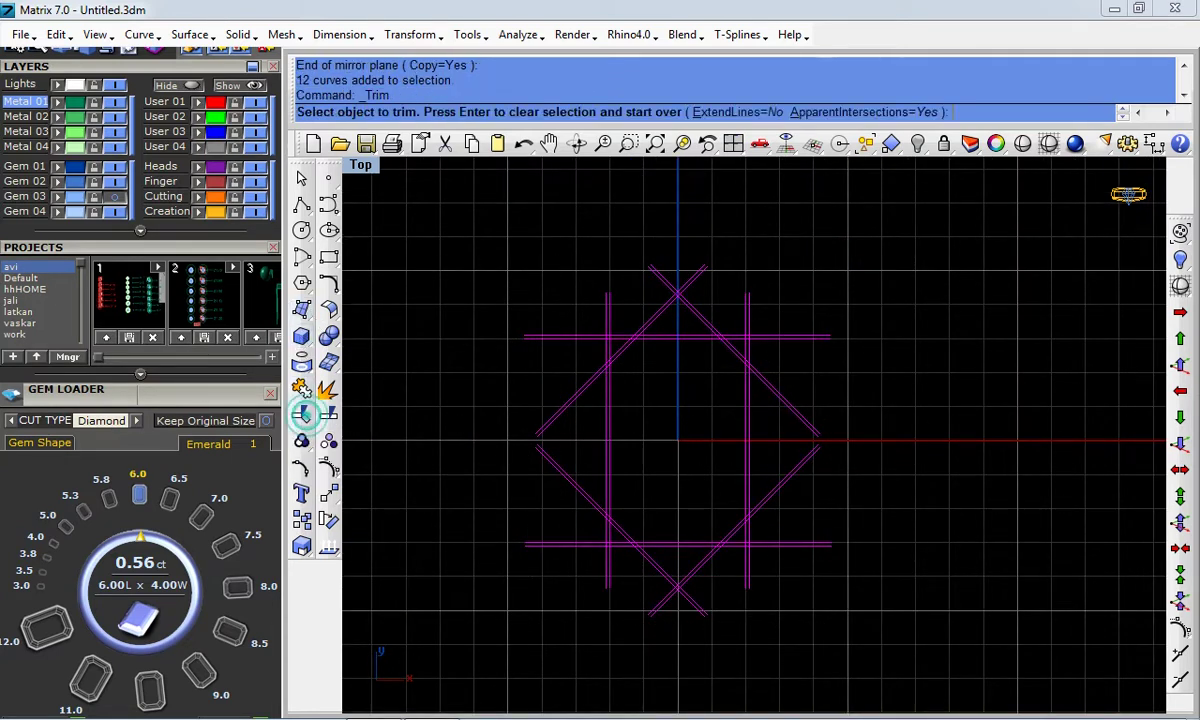
scroll(796, 319, up, 1)
scroll(834, 276, up, 1)
mouse_move(835, 268)
mouse_down()
mouse_move(790, 443)
mouse_move(780, 412)
mouse_up()
mouse_move(680, 290)
mouse_down()
mouse_move(510, 290)
mouse_move(408, 645)
mouse_up()
right_drag(636, 530, 692, 291)
click(790, 426)
drag(722, 466, 670, 500)
click(879, 287)
drag(879, 362, 842, 460)
scroll(789, 415, up, 3)
scroll(790, 415, up, 2)
drag(817, 391, 750, 460)
right_drag(609, 477, 1024, 475)
Trim the inner diagonal and vertical stubs at the left-hand chamfer corners
scroll(600, 420, down, 2)
mouse_move(640, 330)
right_down()
mouse_move(651, 575)
mouse_move(610, 497)
right_up()
scroll(621, 313, up, 2)
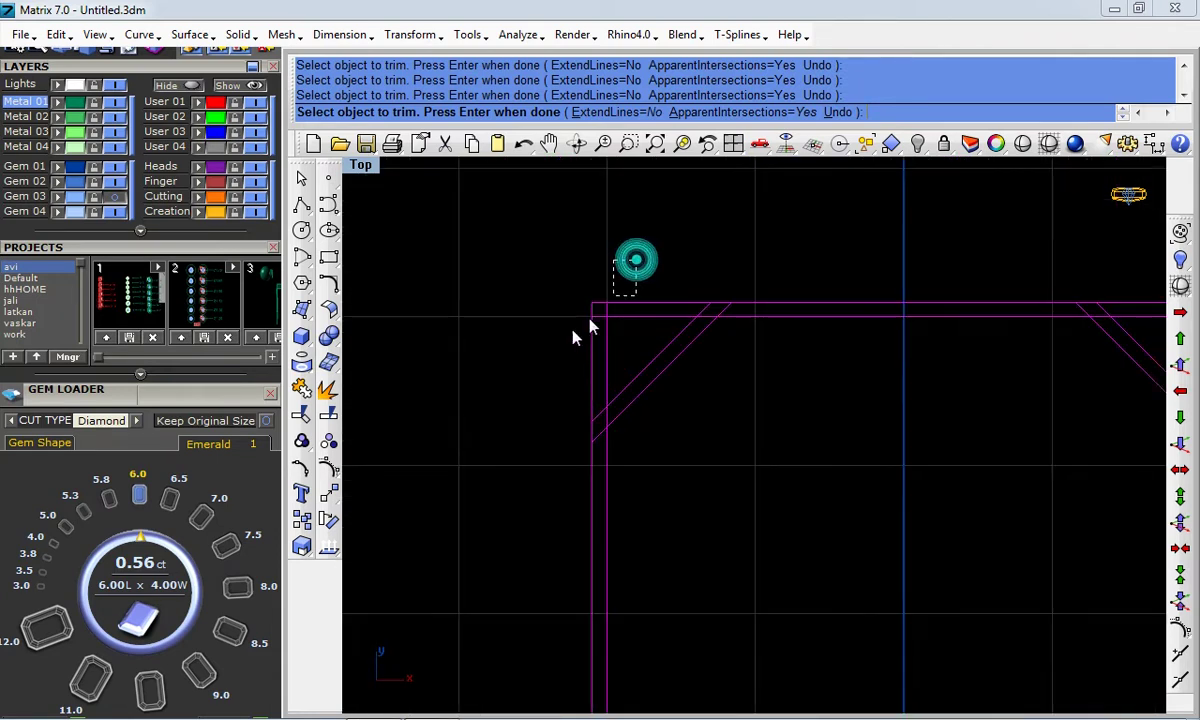
right_drag(911, 356, 796, 331)
scroll(803, 310, up, 2)
scroll(783, 310, up, 1)
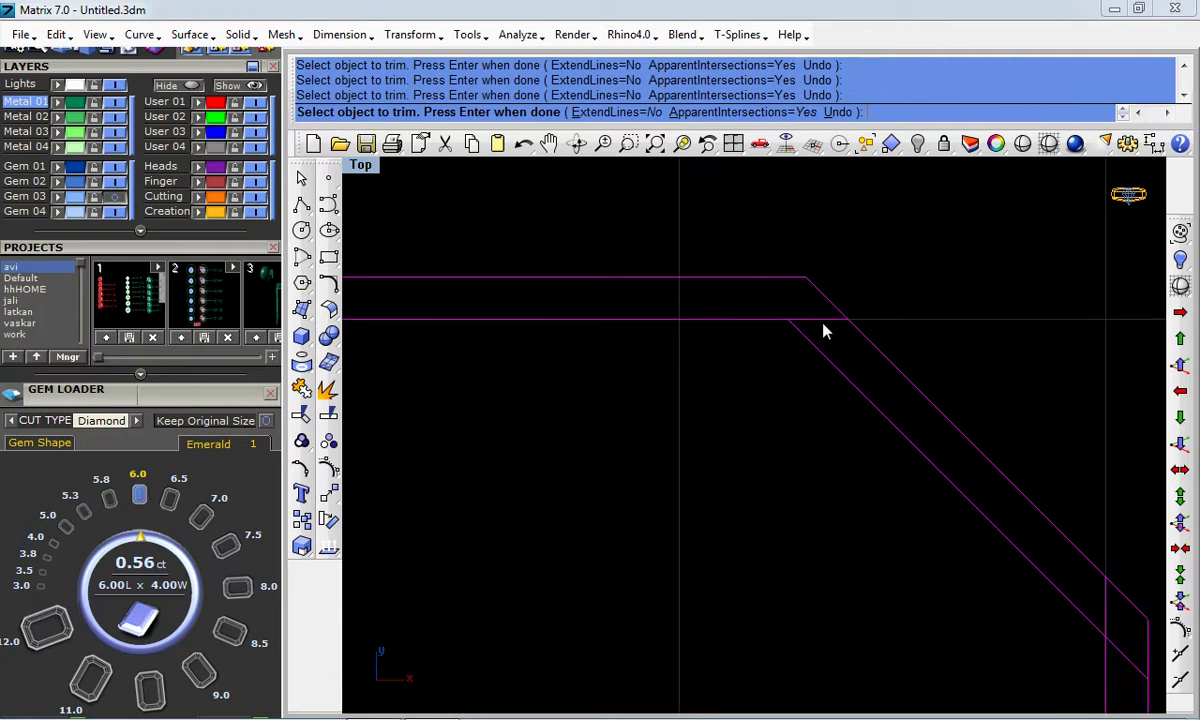
scroll(822, 325, down, 3)
scroll(430, 335, up, 2)
scroll(430, 335, up, 1)
scroll(929, 316, down, 1)
scroll(696, 375, down, 1)
scroll(611, 455, up, 1)
scroll(601, 452, up, 2)
click(598, 443)
click(621, 394)
scroll(624, 385, down, 2)
scroll(627, 371, down, 2)
scroll(635, 480, down, 3)
scroll(632, 573, up, 1)
scroll(627, 551, up, 3)
scroll(627, 551, up, 2)
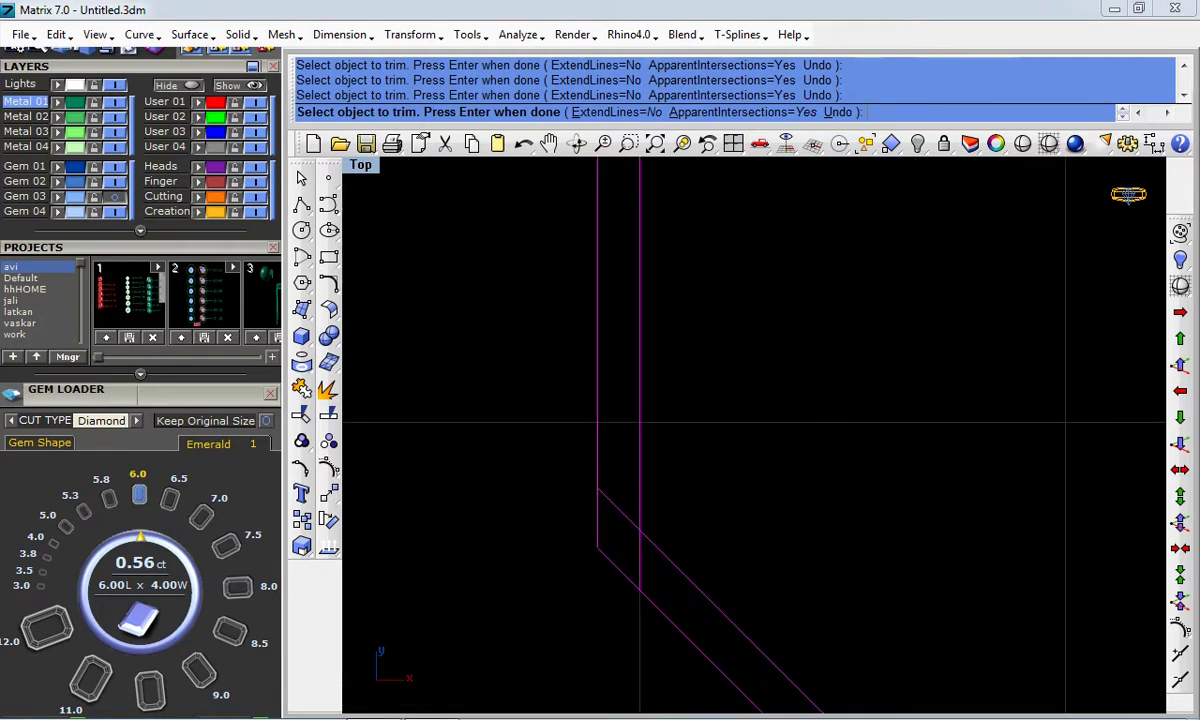
click(619, 509)
scroll(600, 490, down, 2)
scroll(718, 610, up, 1)
scroll(688, 571, up, 2)
click(652, 542)
Clear the remaining stubs at the lower-right and top-right chamfers and end Trim
scroll(600, 526, down, 1)
scroll(628, 527, down, 1)
scroll(1044, 490, up, 1)
scroll(1057, 552, up, 2)
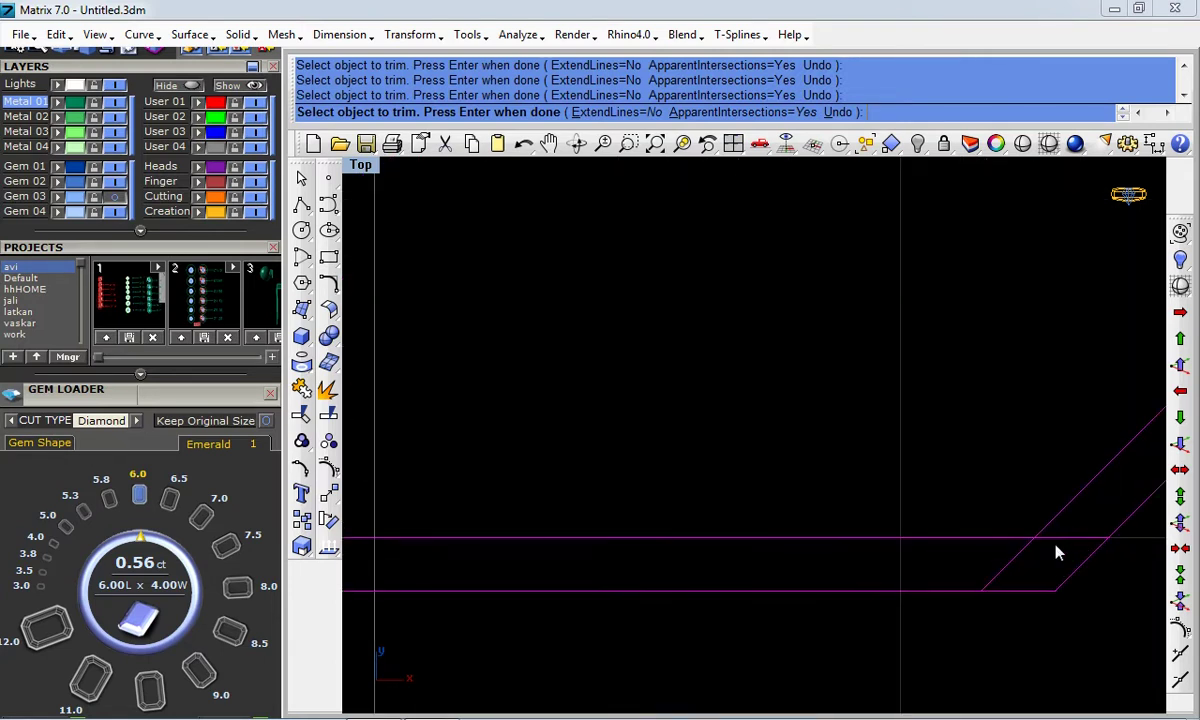
click(1052, 541)
click(1018, 563)
scroll(750, 490, down, 2)
scroll(927, 402, up, 1)
scroll(955, 387, up, 1)
scroll(955, 387, up, 2)
click(894, 474)
scroll(887, 469, down, 5)
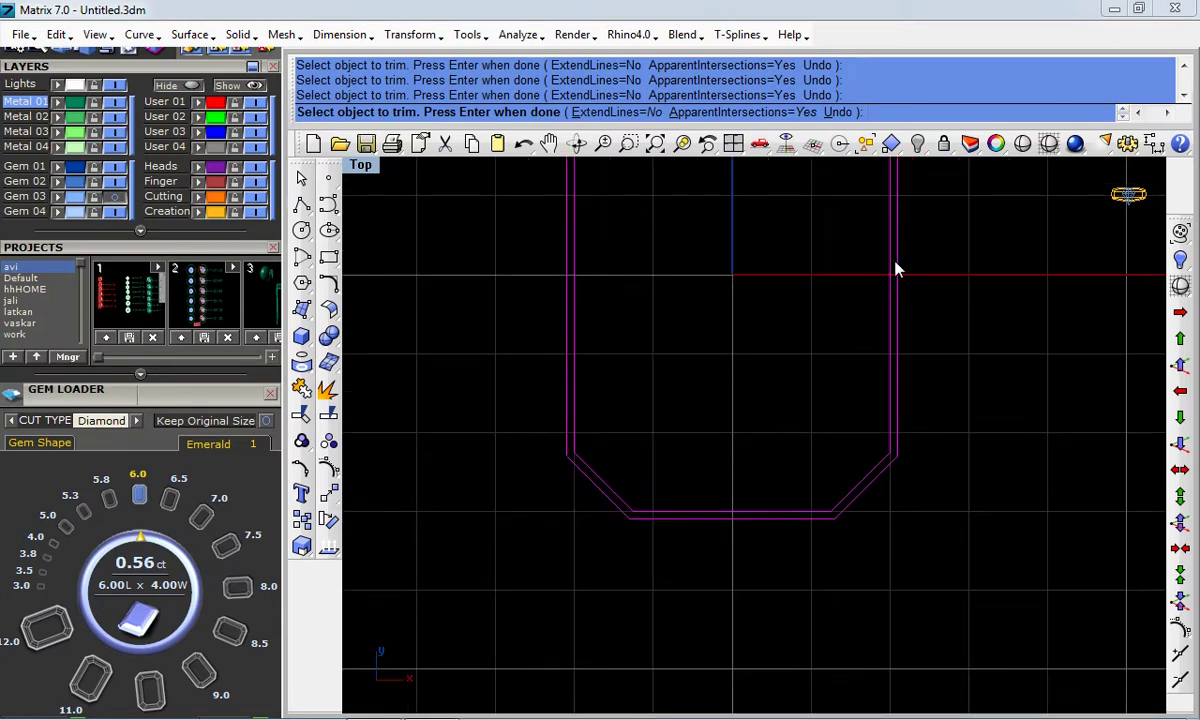
scroll(903, 393, up, 2)
scroll(876, 353, up, 2)
scroll(857, 322, up, 2)
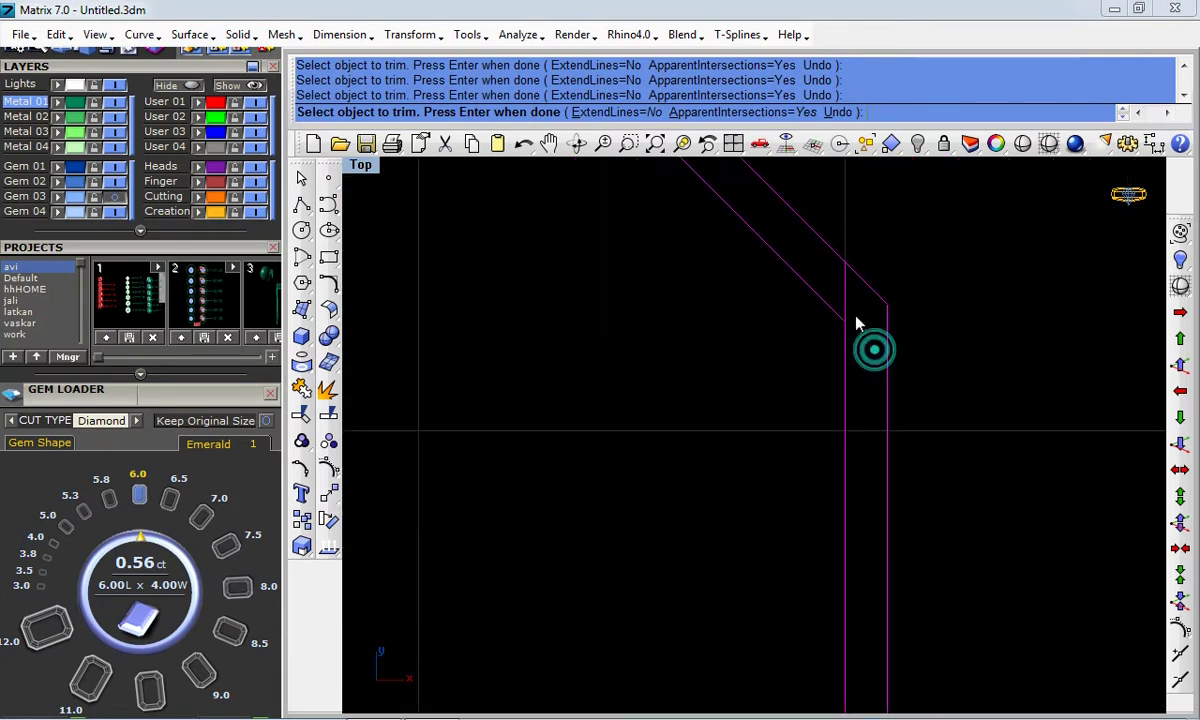
scroll(876, 358, down, 4)
scroll(808, 302, up, 1)
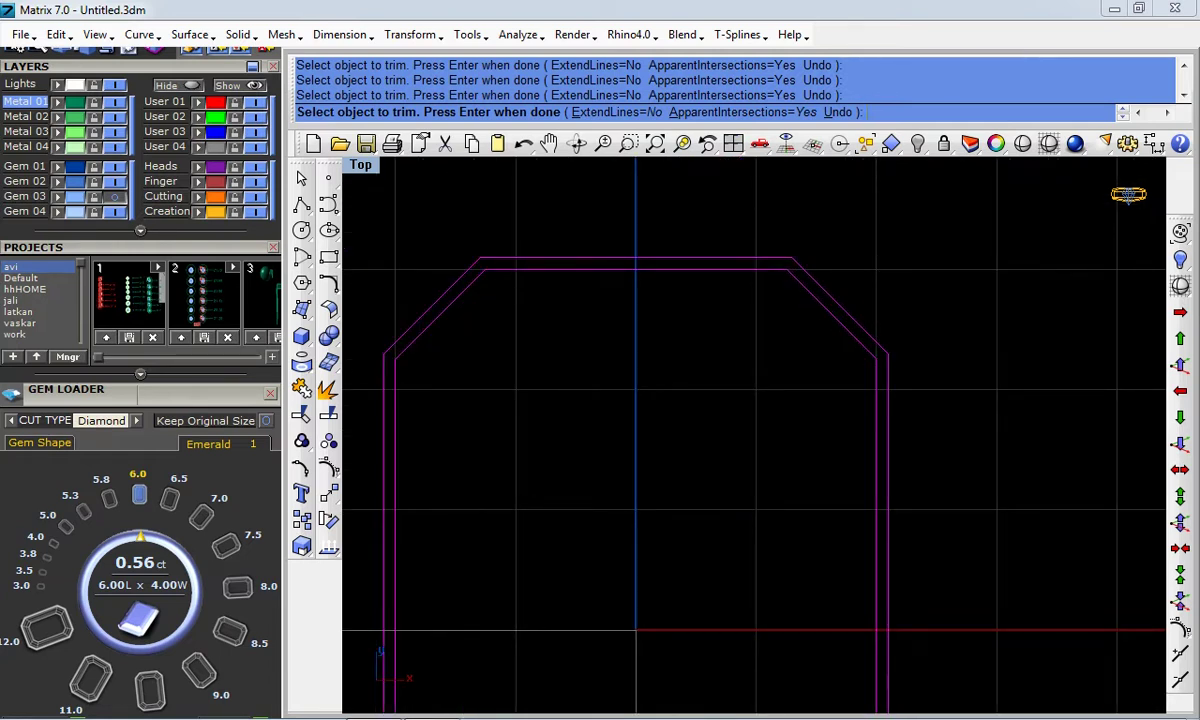
click(871, 405)
key(Return)
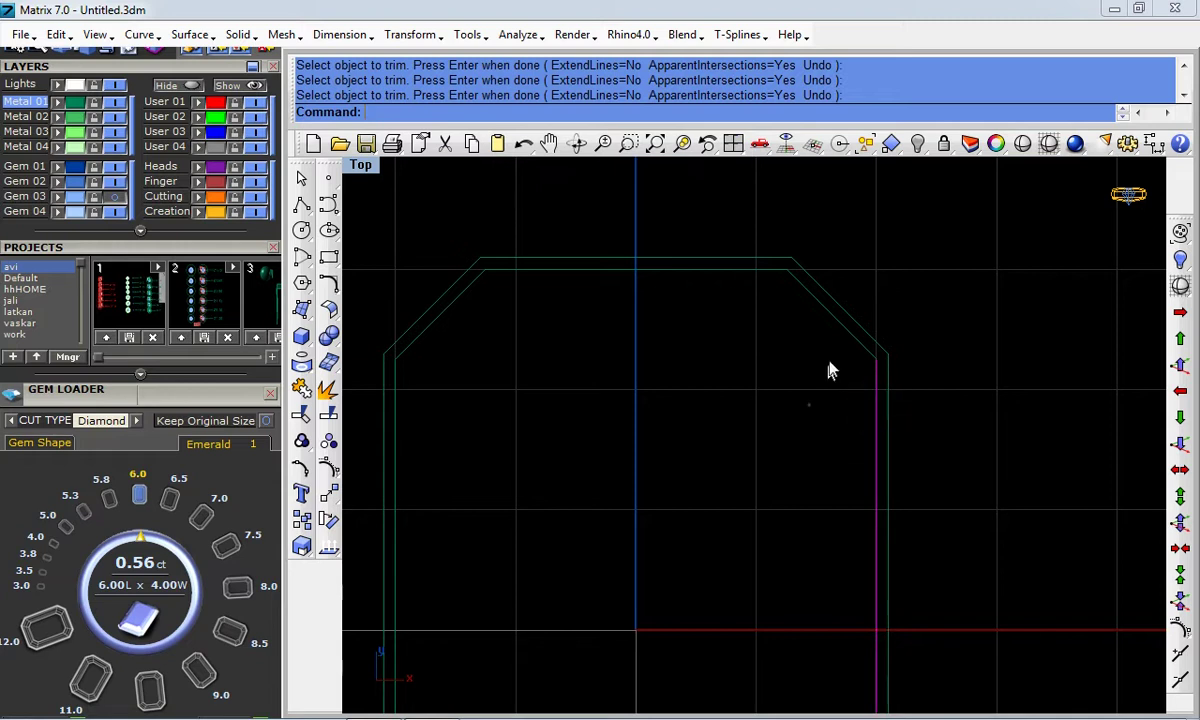
Offset the outline's right side 0.6 inward as a guide line
right_drag(808, 405, 825, 297)
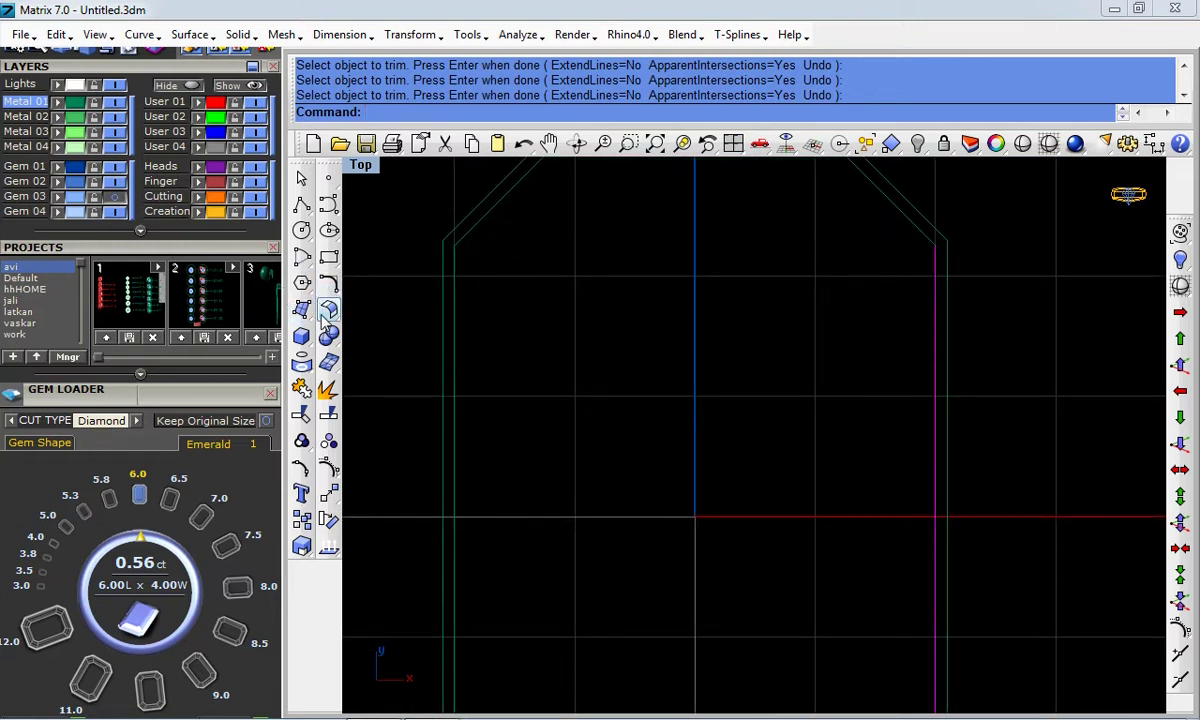
click(331, 286)
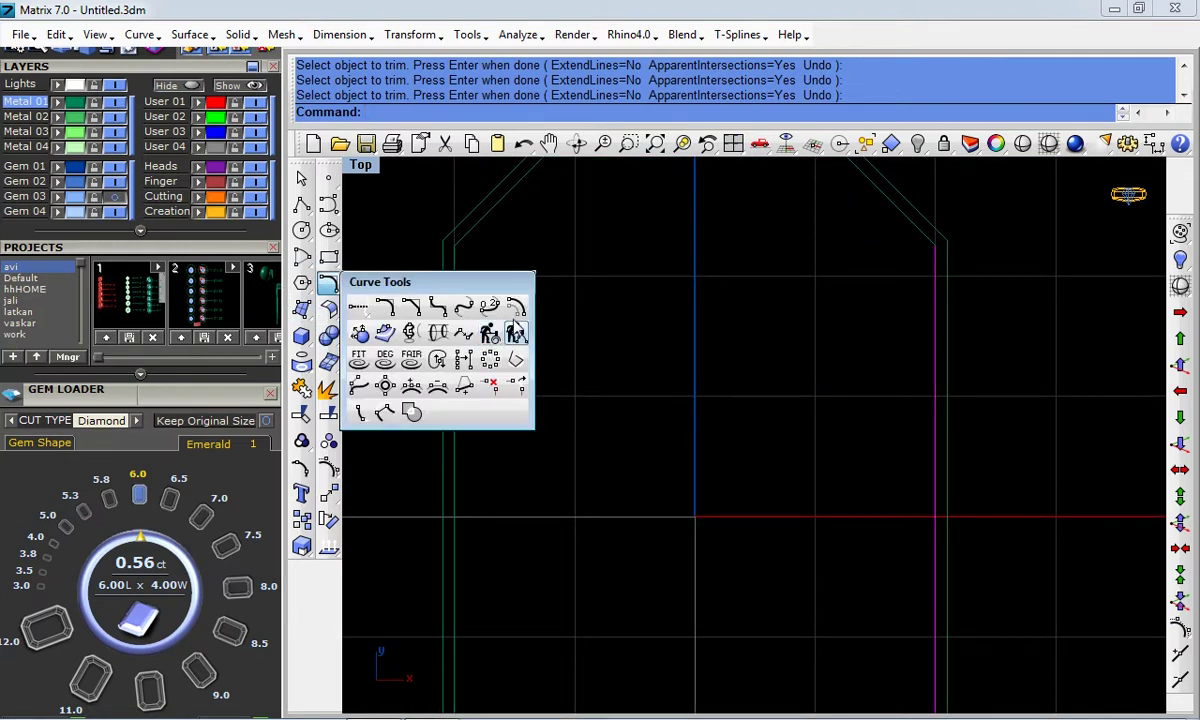
click(516, 308)
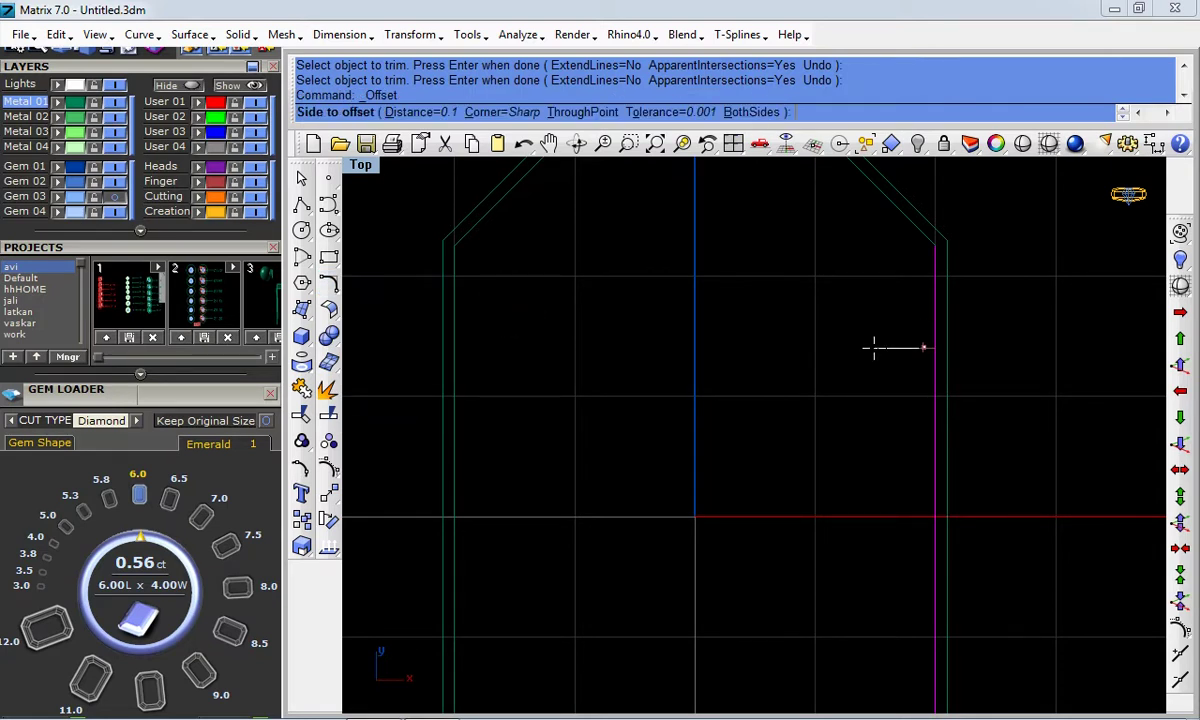
text(6)
key(Return)
click(873, 347)
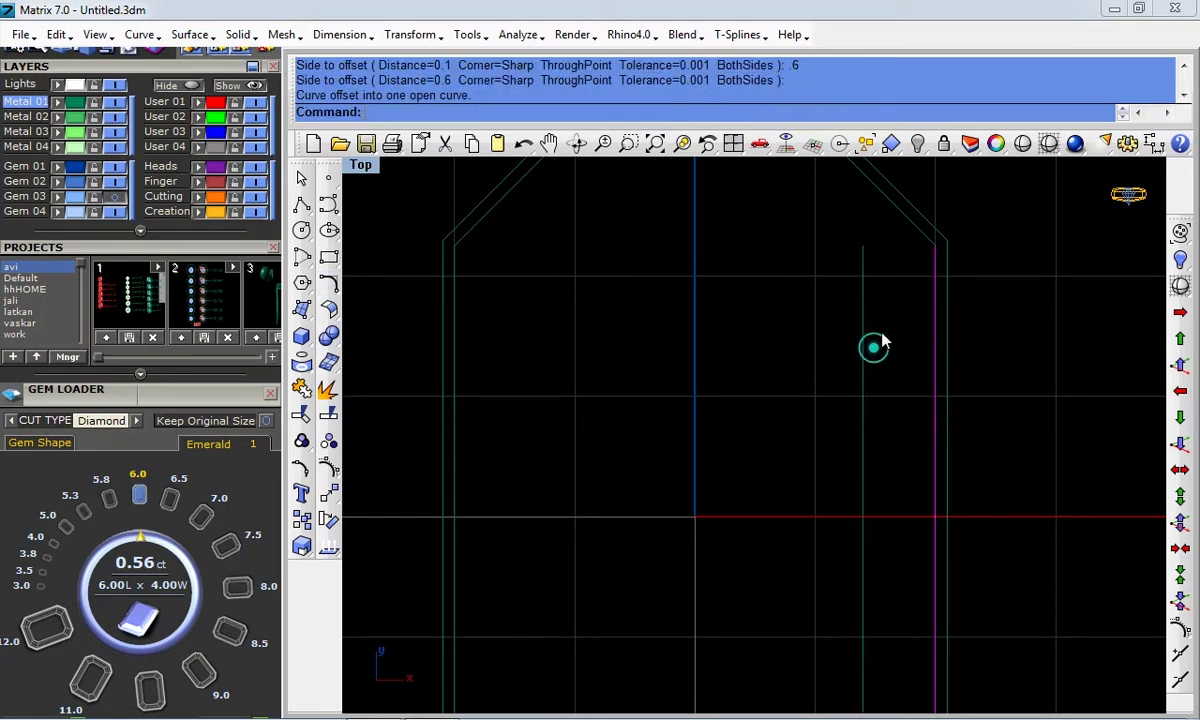
click(907, 222)
Offset the top-right chamfer and top edge 0.6 inward, then select the three new lines
click(888, 284)
scroll(888, 284, down, 2)
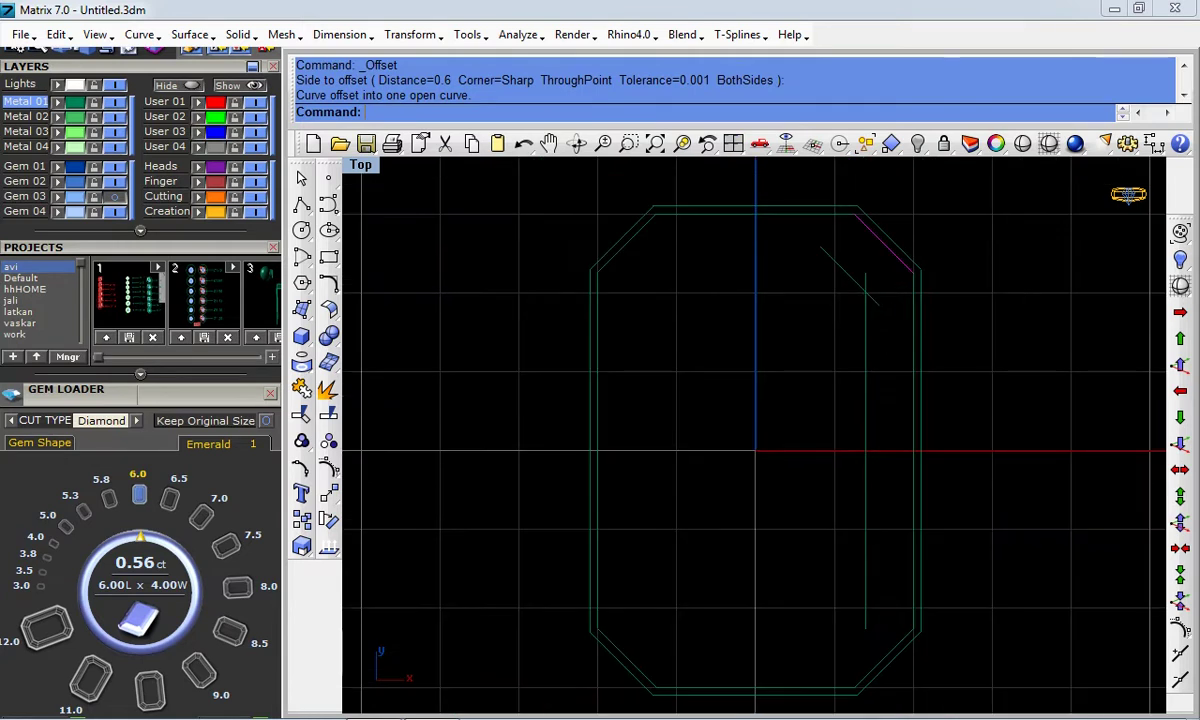
click(803, 214)
right_click(803, 220)
click(804, 263)
scroll(860, 284, up, 2)
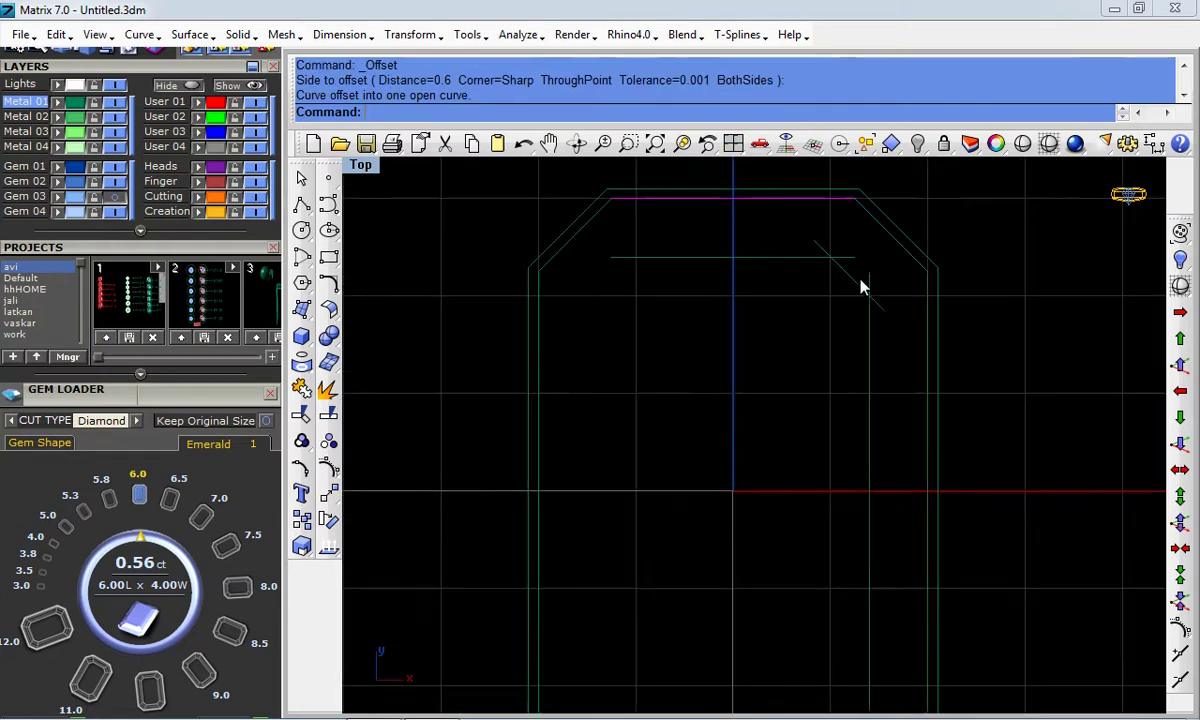
drag(876, 248, 817, 321)
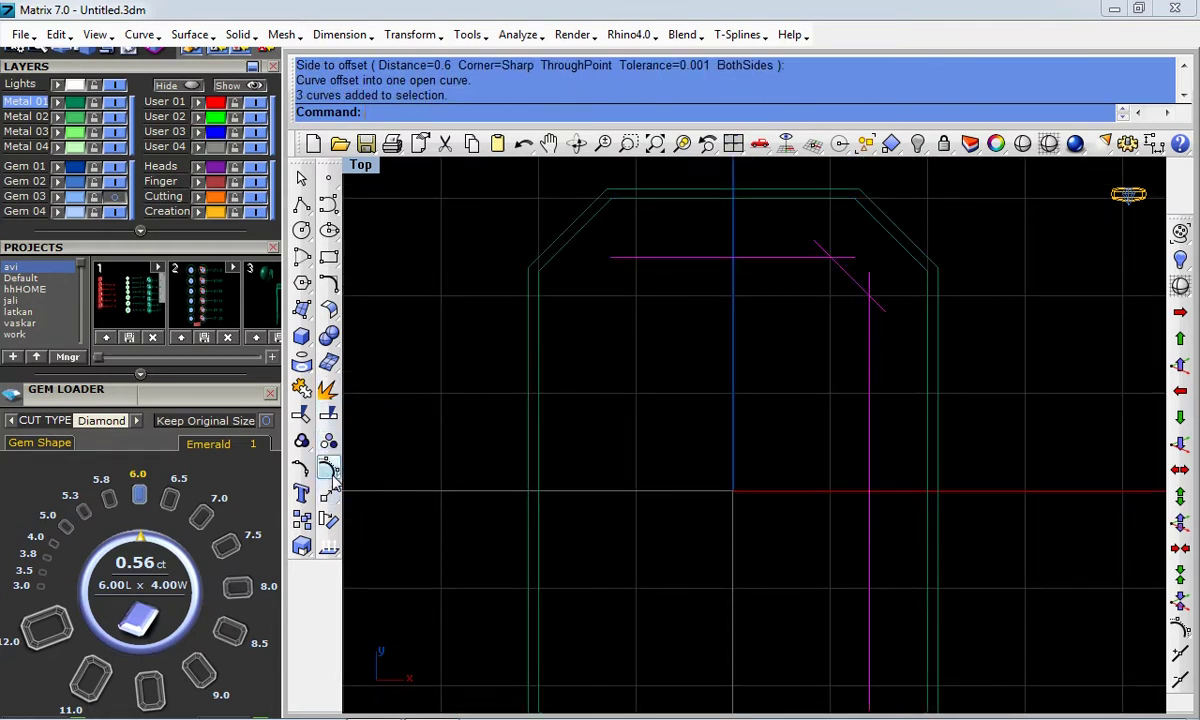
Polar-array the three guide lines about the origin, 2 items over 360°, onto the opposite corner
click(361, 568)
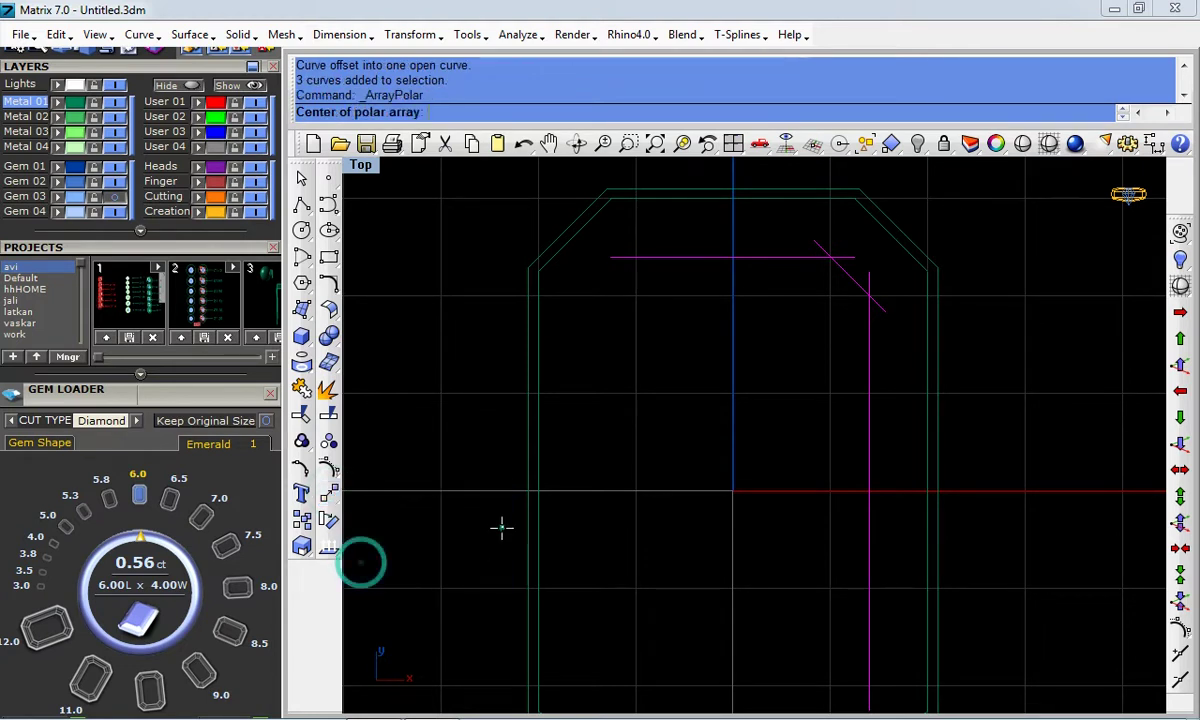
text(0)
key(Return)
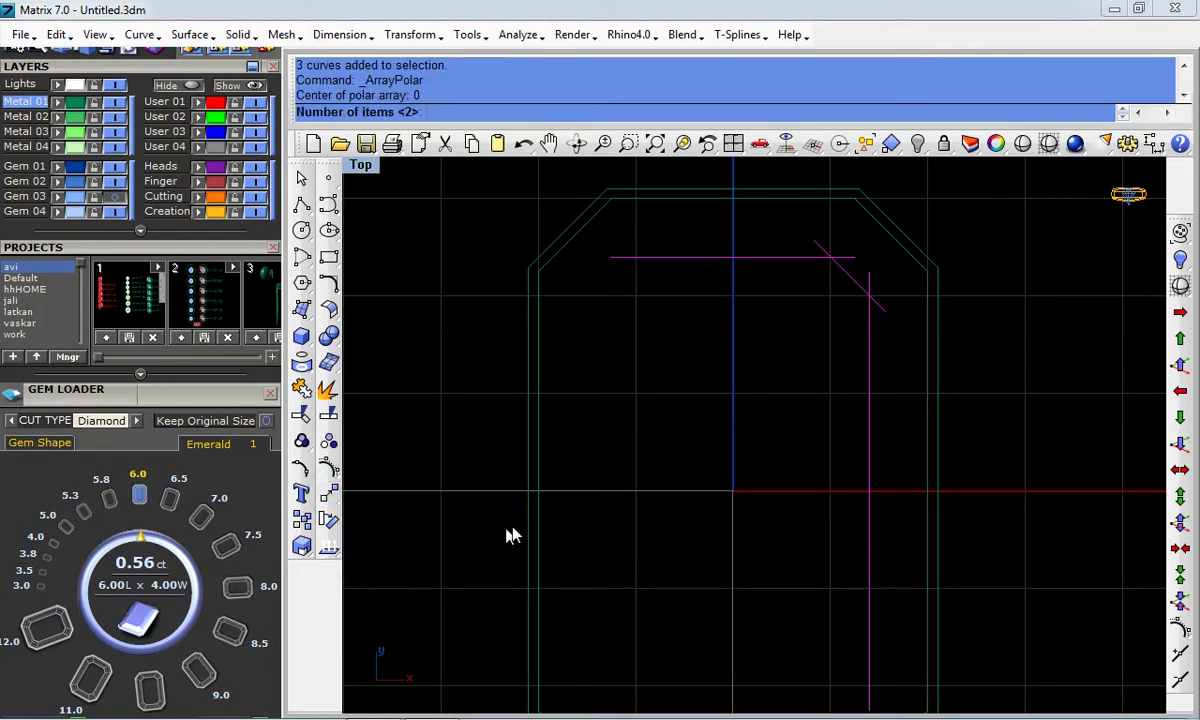
key(Return)
key(Return)
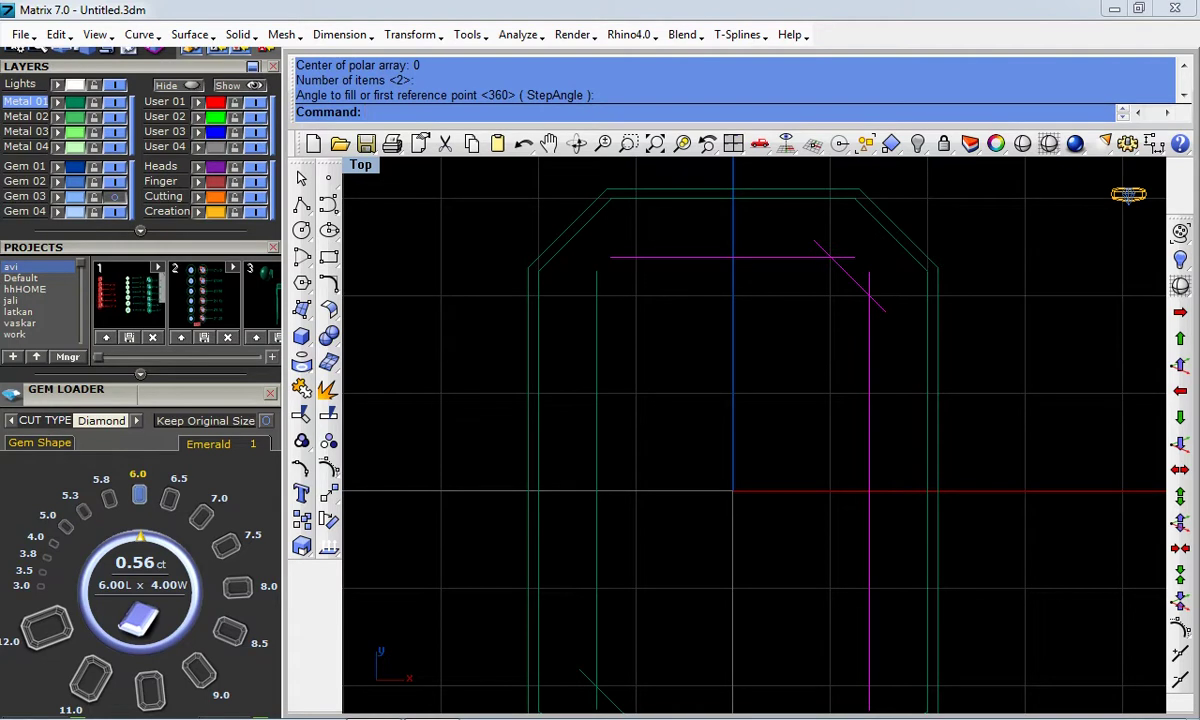
scroll(840, 285, down, 2)
key(Escape)
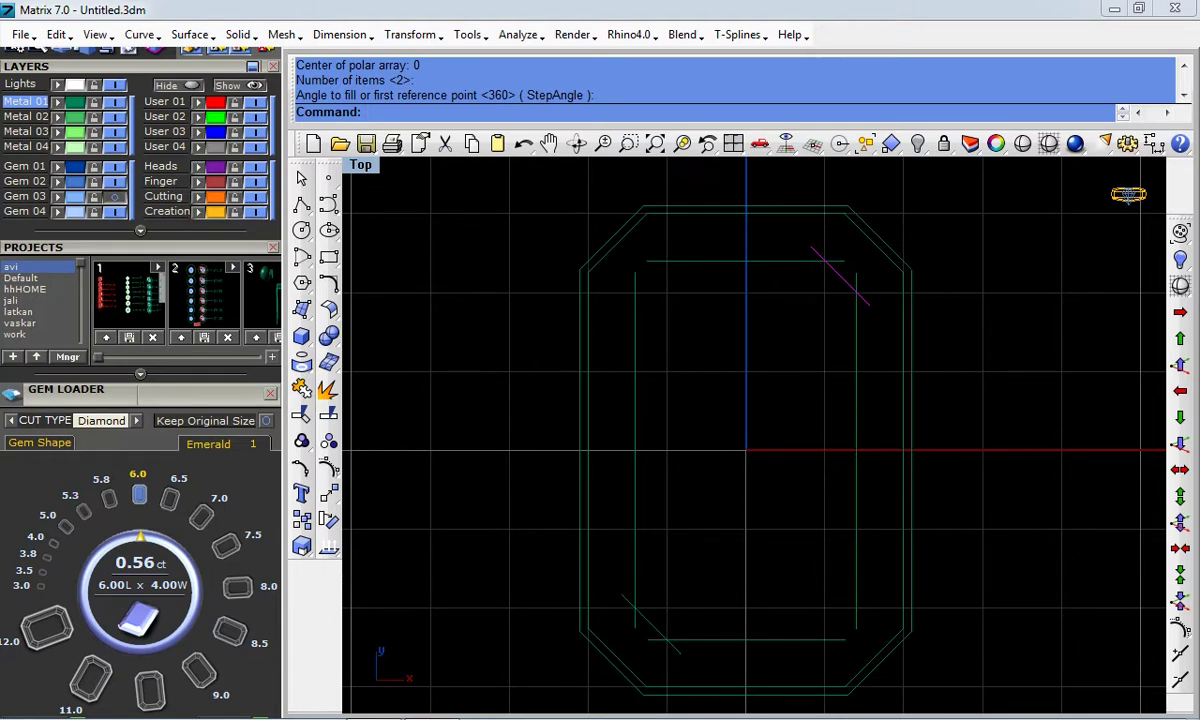
click(335, 491)
click(489, 517)
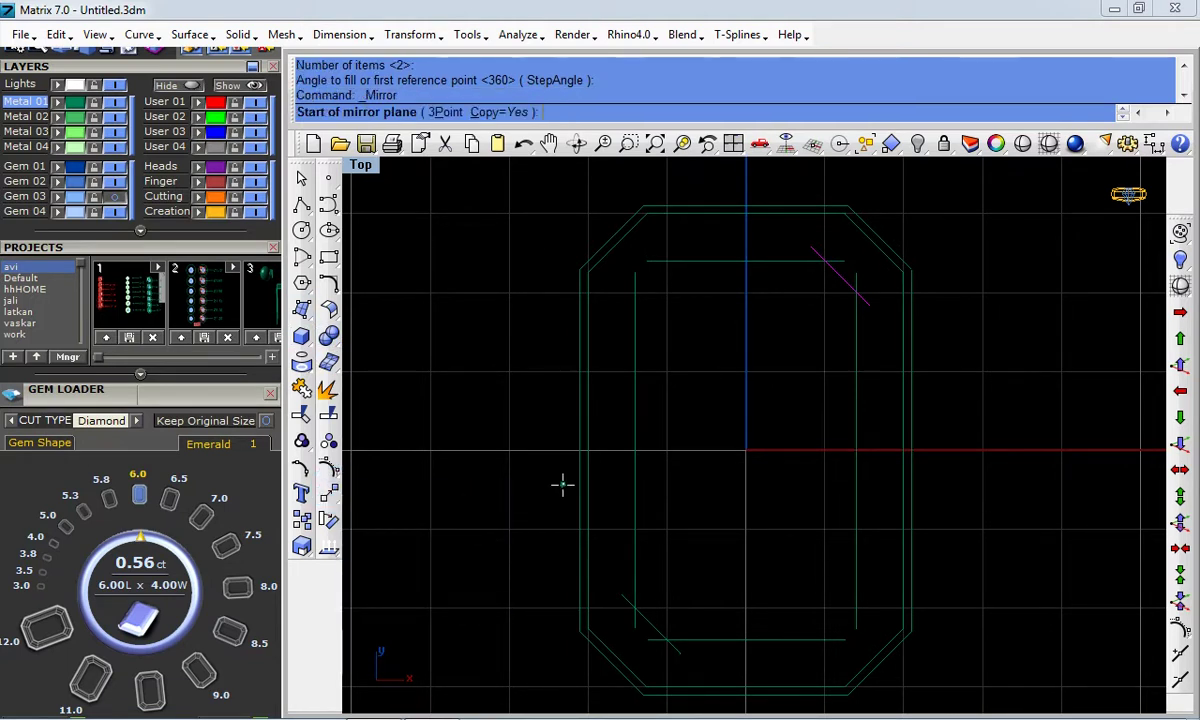
text(0)
Mirror the top-right diagonal to the upper-left and the lower-left diagonal to the lower-right
key(Return)
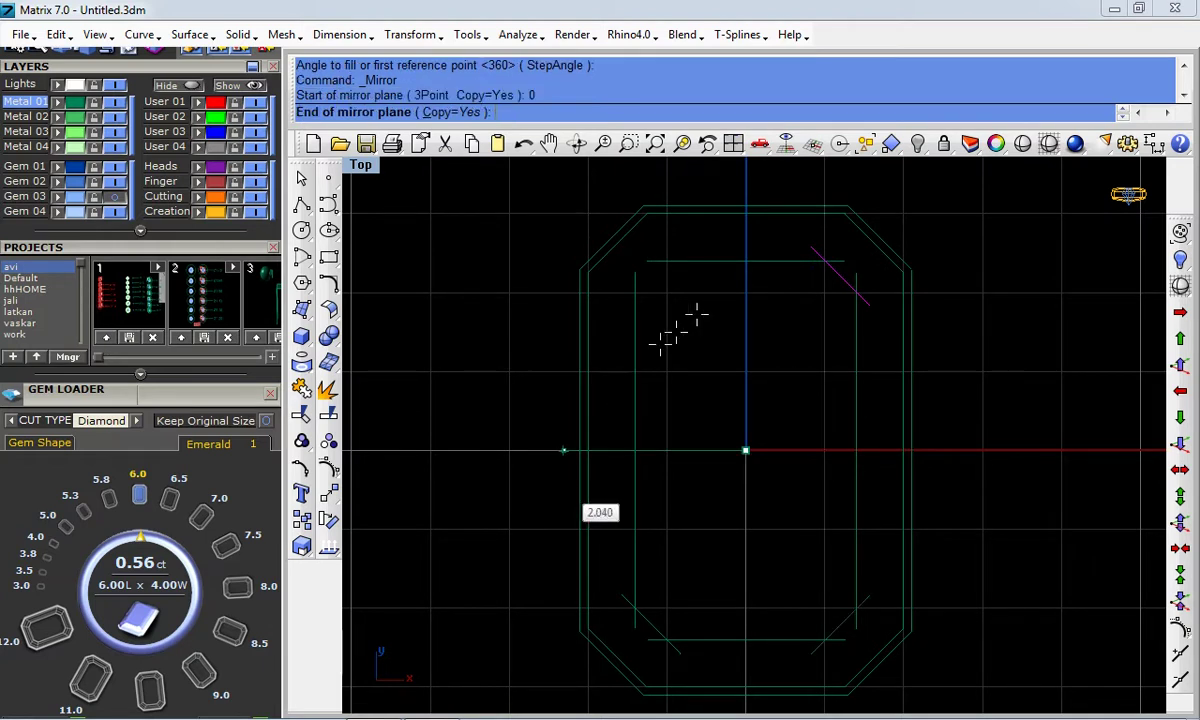
click(774, 244)
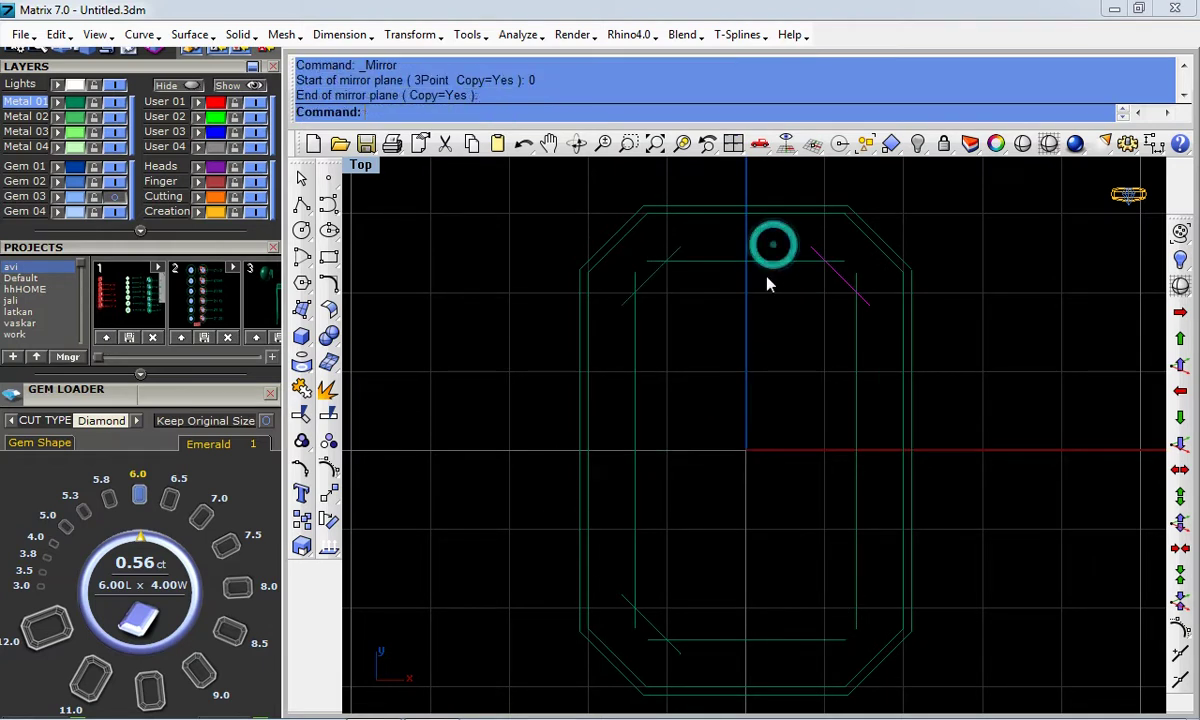
click(661, 637)
key(Return)
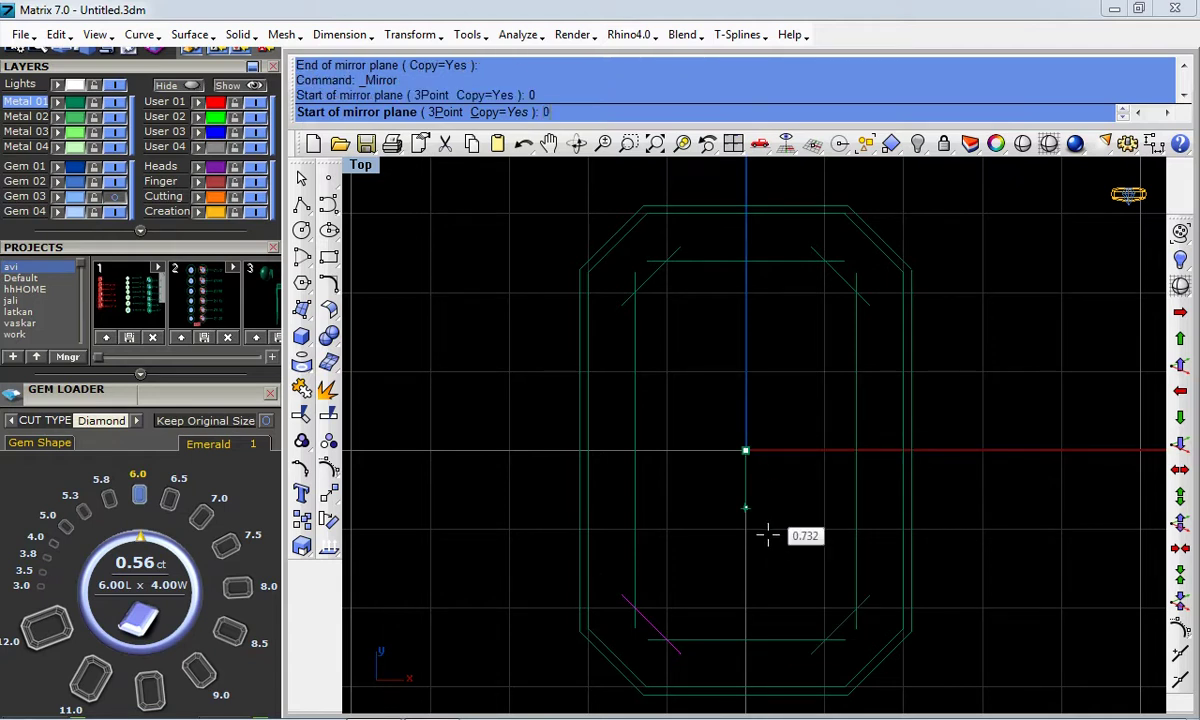
key(Return)
click(783, 552)
Window-select all the inner guide lines around the four corners
scroll(850, 645, up, 1)
drag(875, 608, 836, 640)
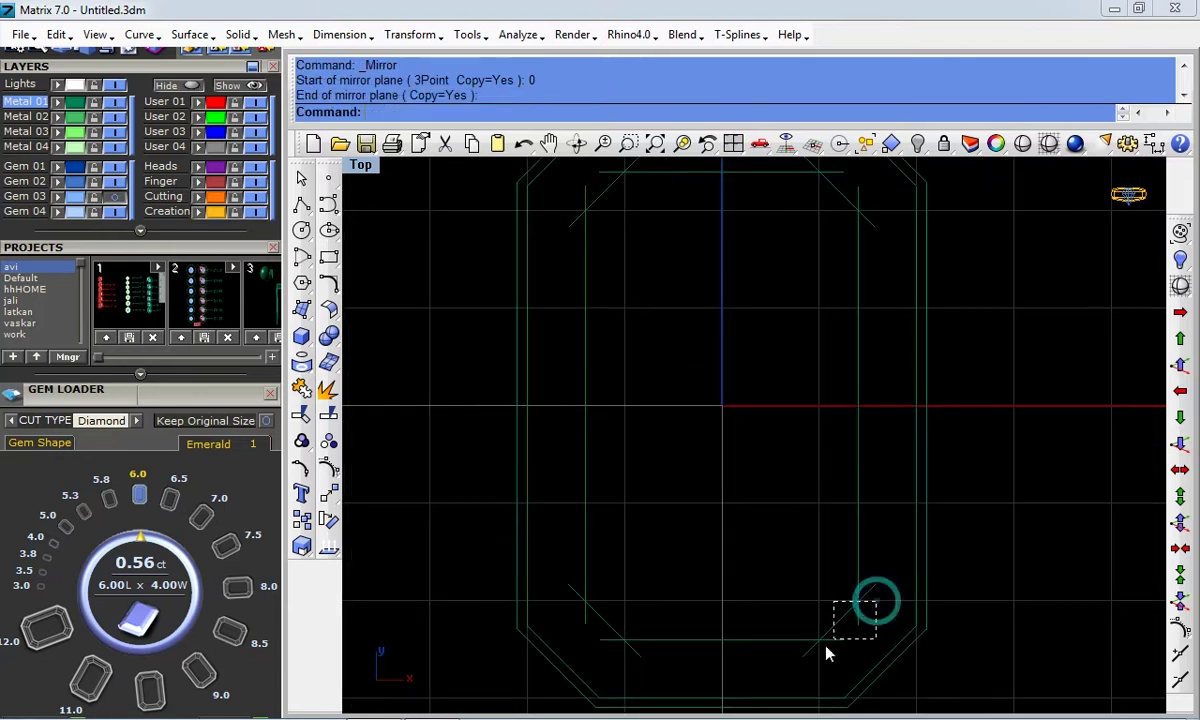
drag(632, 589, 584, 637)
scroll(645, 298, up, 2)
scroll(645, 298, up, 1)
drag(664, 268, 615, 300)
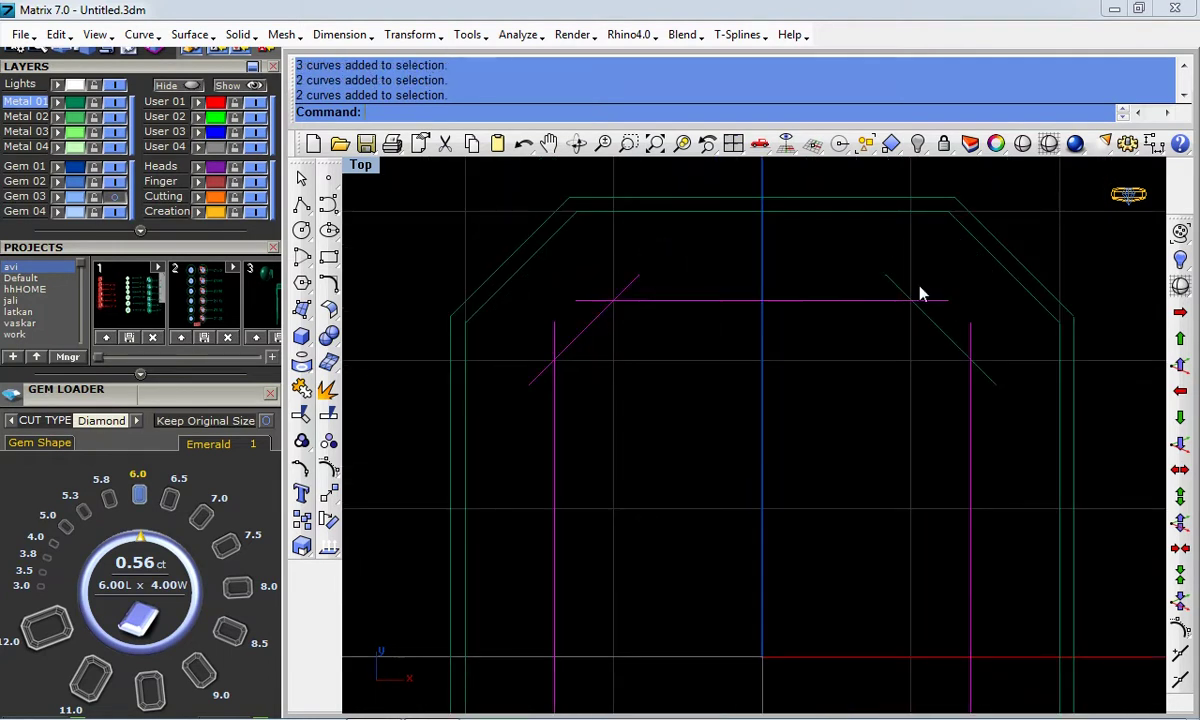
click(916, 309)
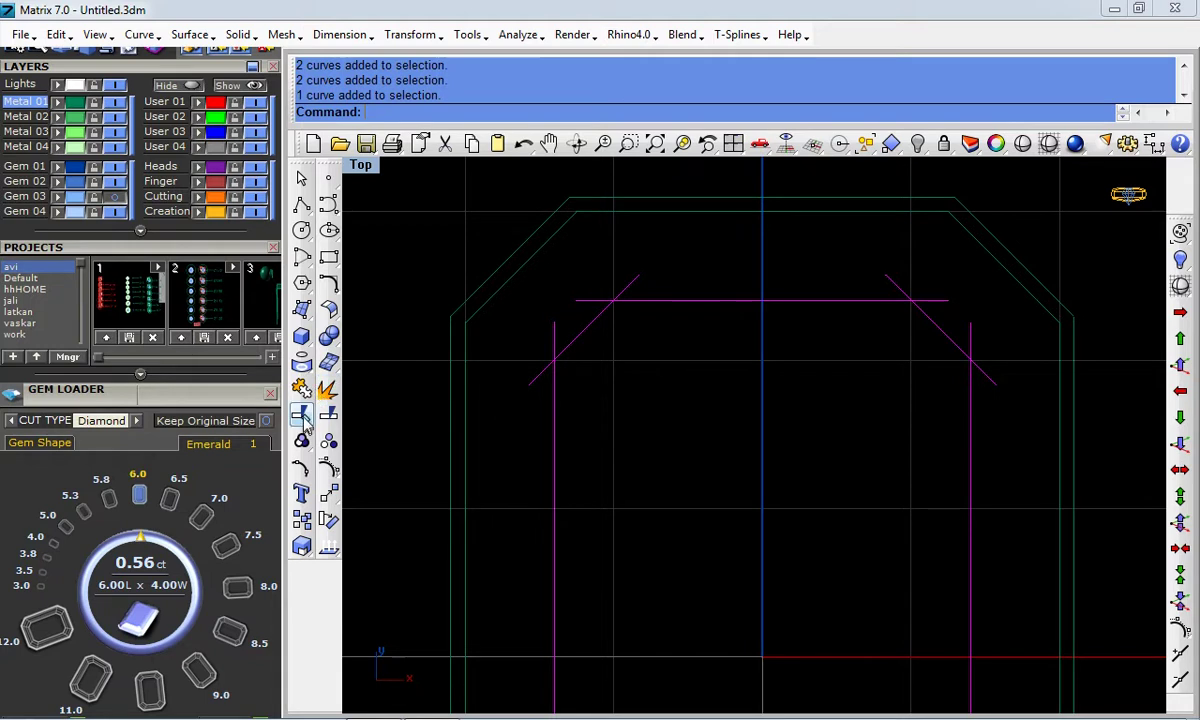
Trim the overhanging guide-line tails at the upper-left and upper-right corners
click(320, 393)
click(536, 380)
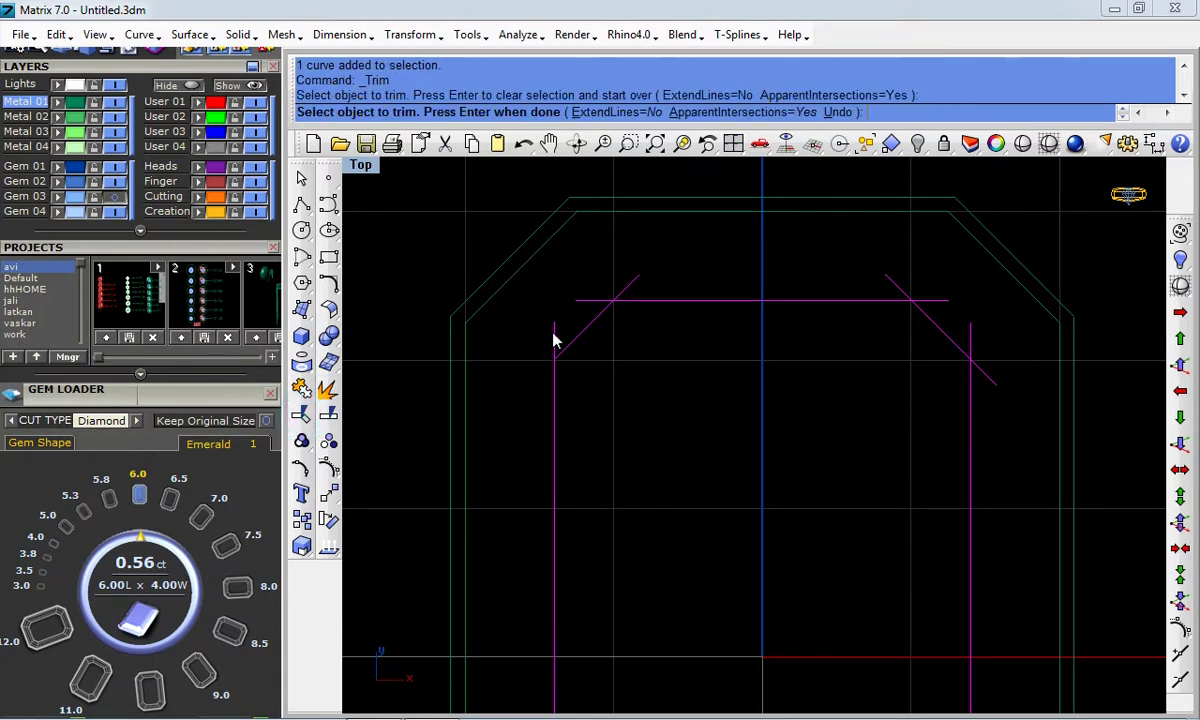
click(552, 330)
click(580, 301)
click(617, 287)
click(620, 290)
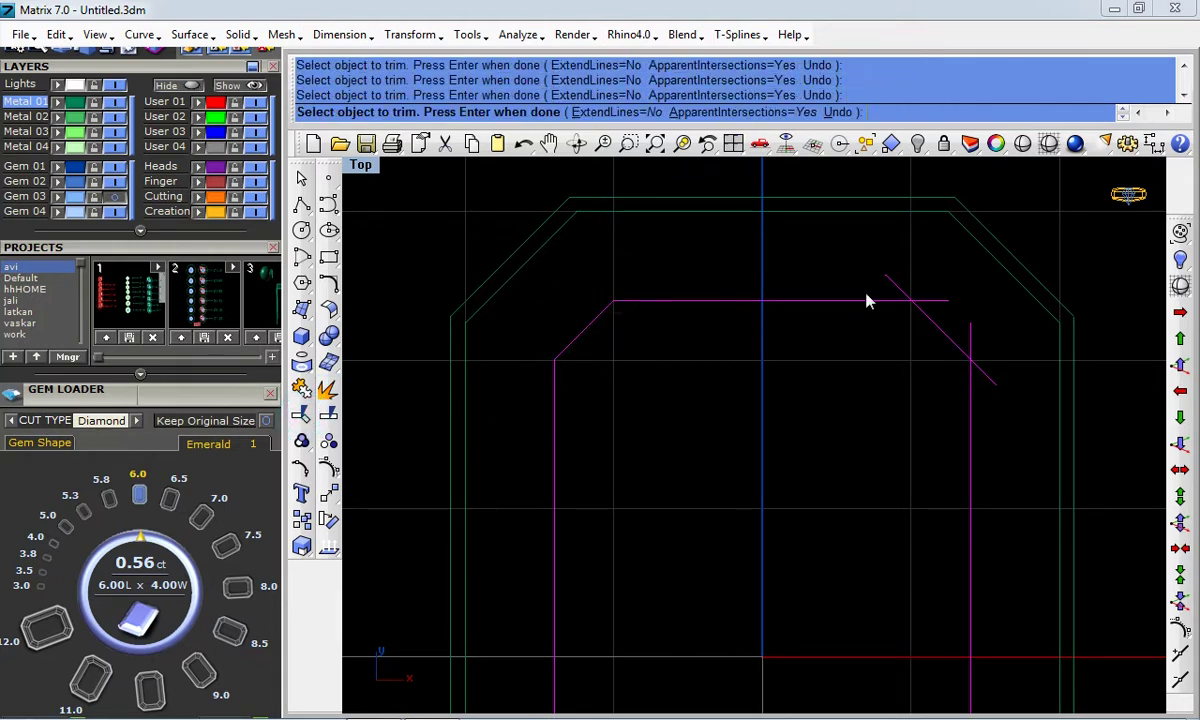
click(887, 281)
click(970, 333)
click(986, 372)
Trim the lower-right and lower-left corner tails, then join the 8 lines into one closed curve
right_drag(817, 563, 822, 324)
scroll(921, 645, down, 3)
scroll(921, 645, up, 3)
click(833, 547)
click(791, 560)
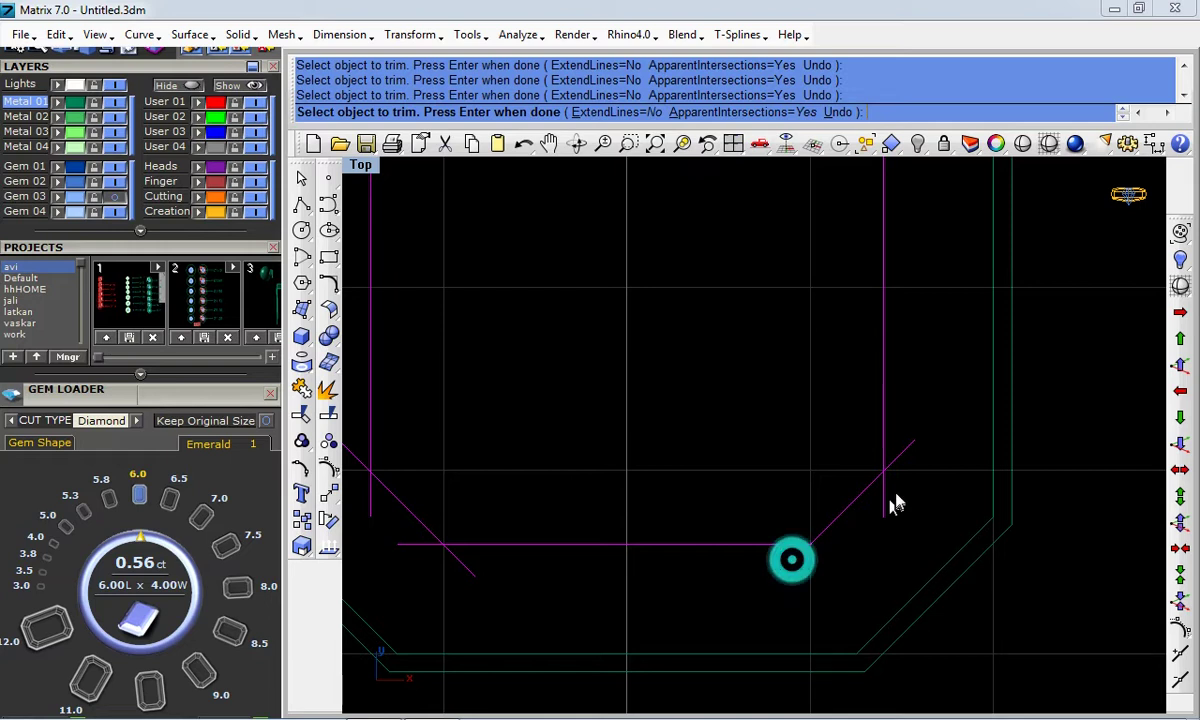
click(886, 498)
click(900, 455)
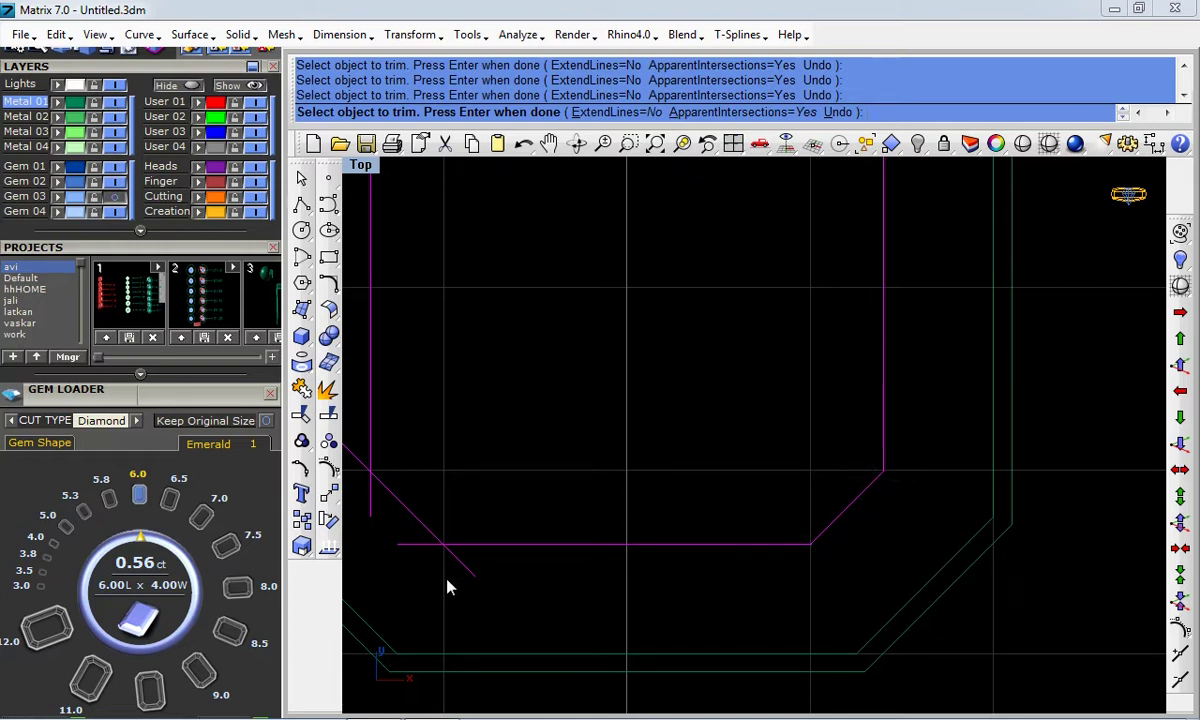
click(348, 465)
scroll(729, 458, down, 3)
key(Return)
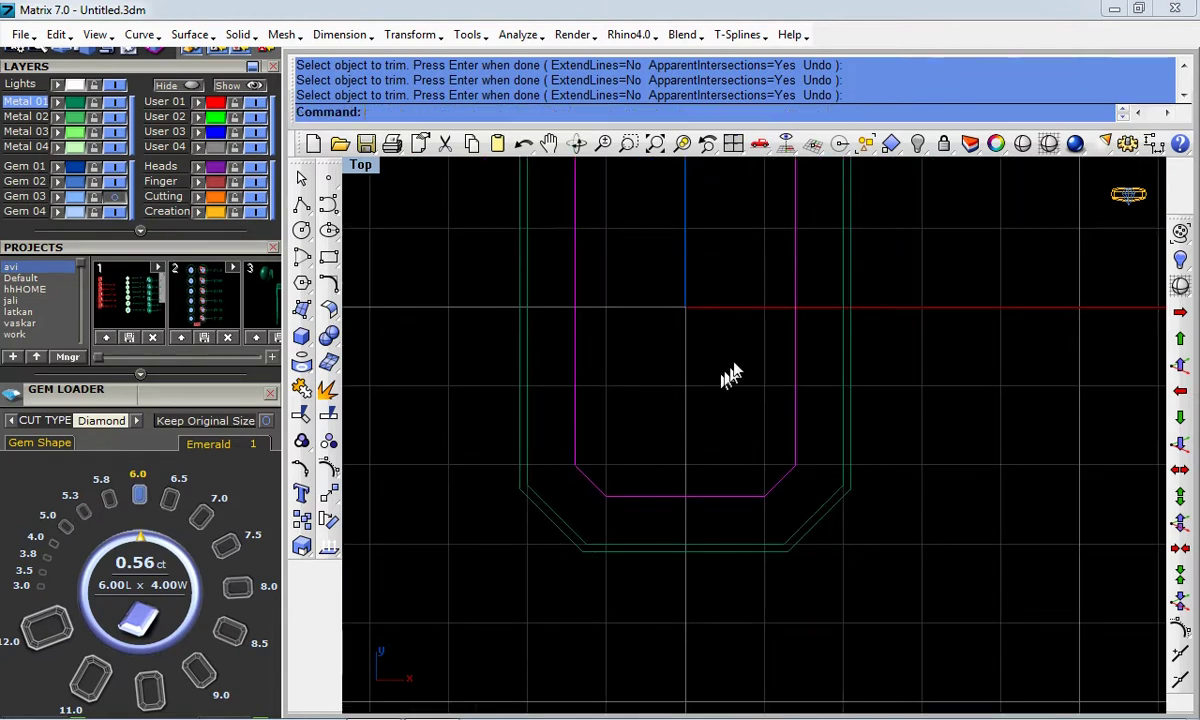
click(303, 395)
Join the frame curves into two closed outlines and create a patch surface from them
scroll(865, 316, down, 3)
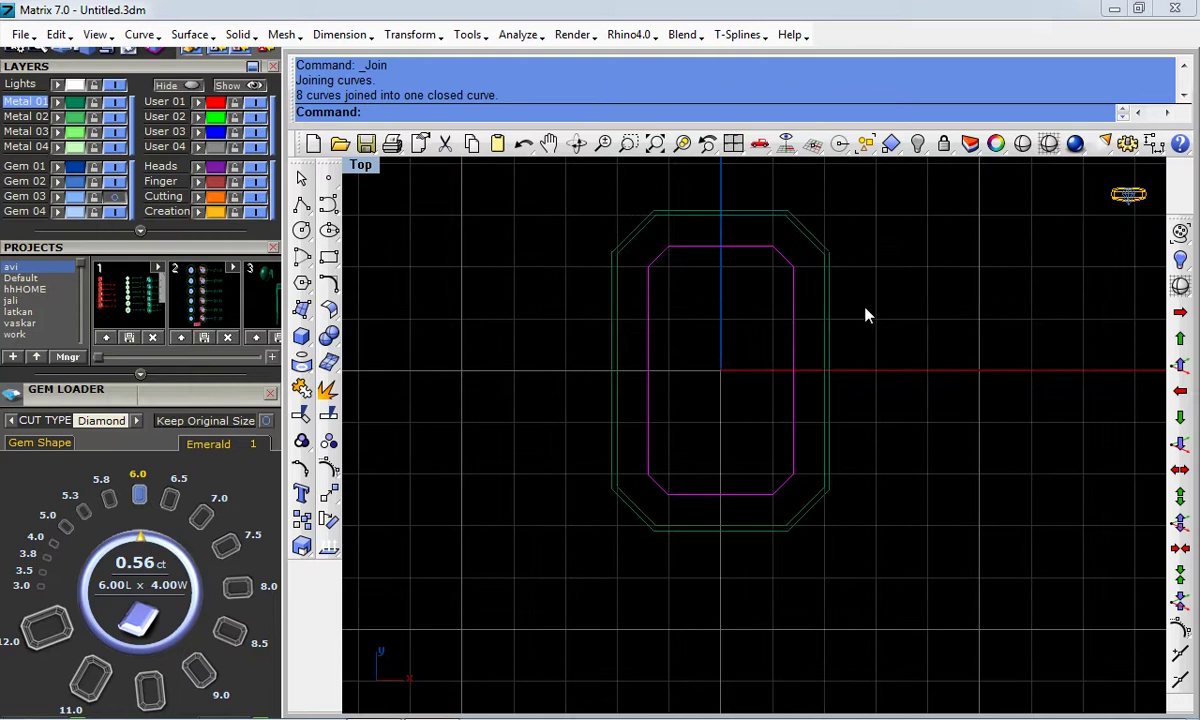
drag(908, 203, 549, 504)
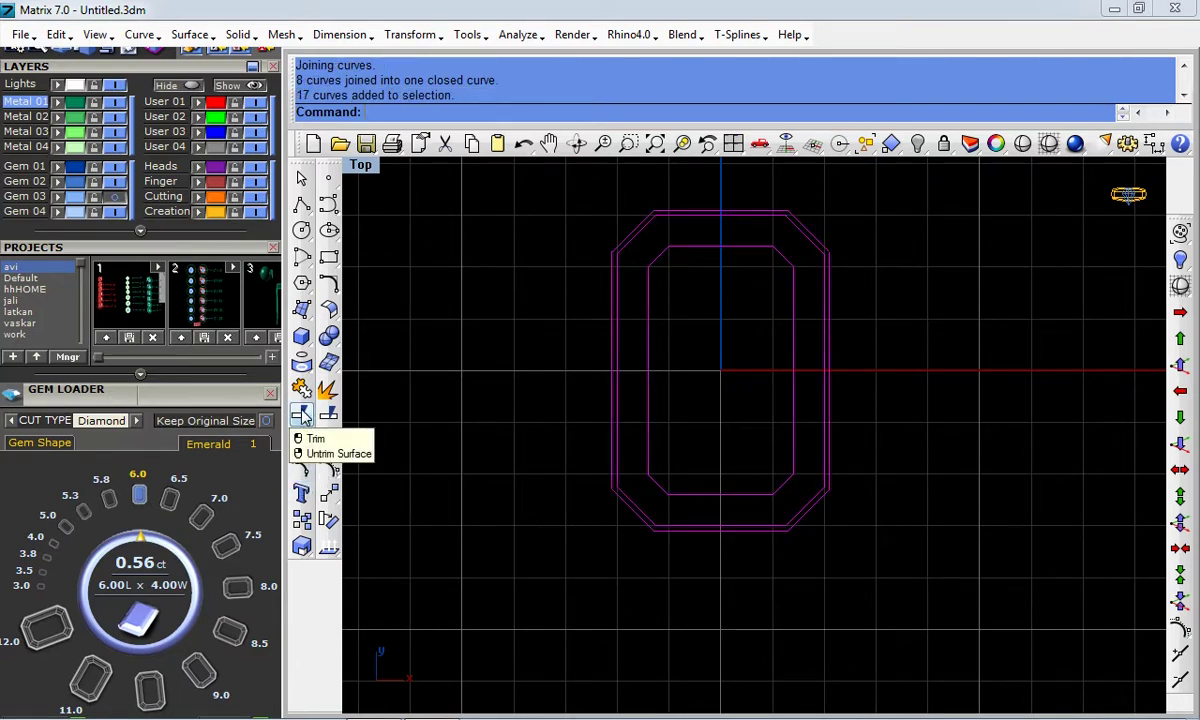
click(303, 390)
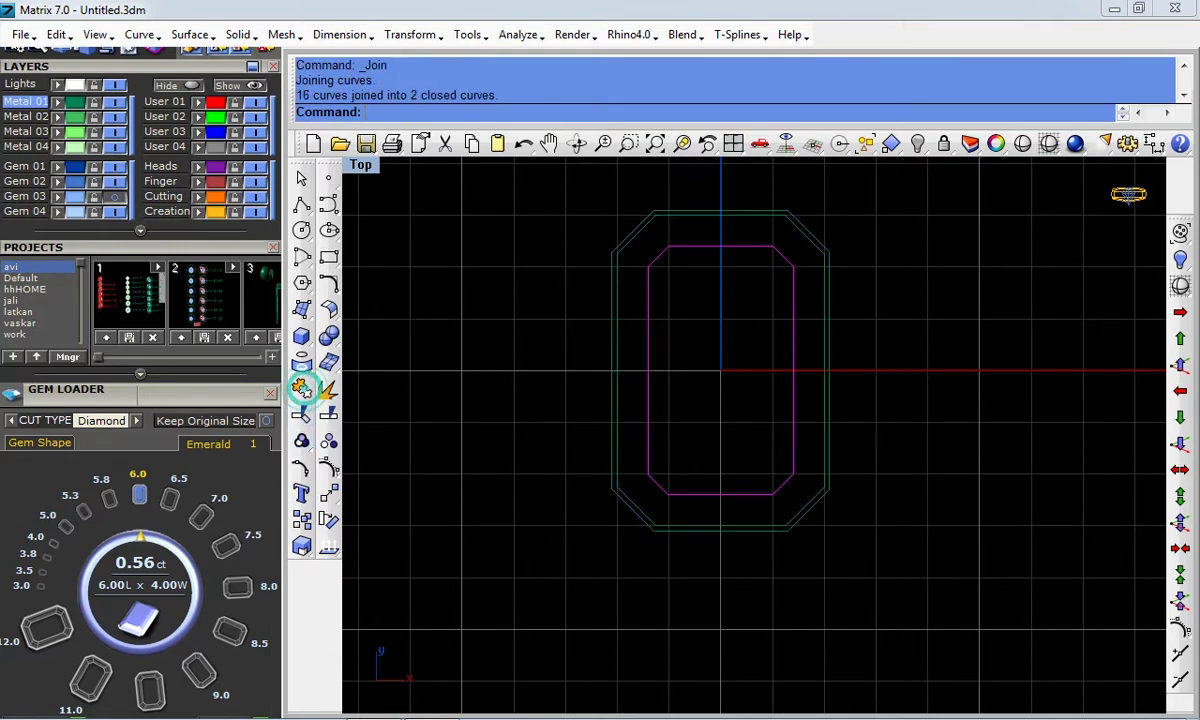
scroll(810, 245, up, 1)
click(817, 236)
shift+click(777, 262)
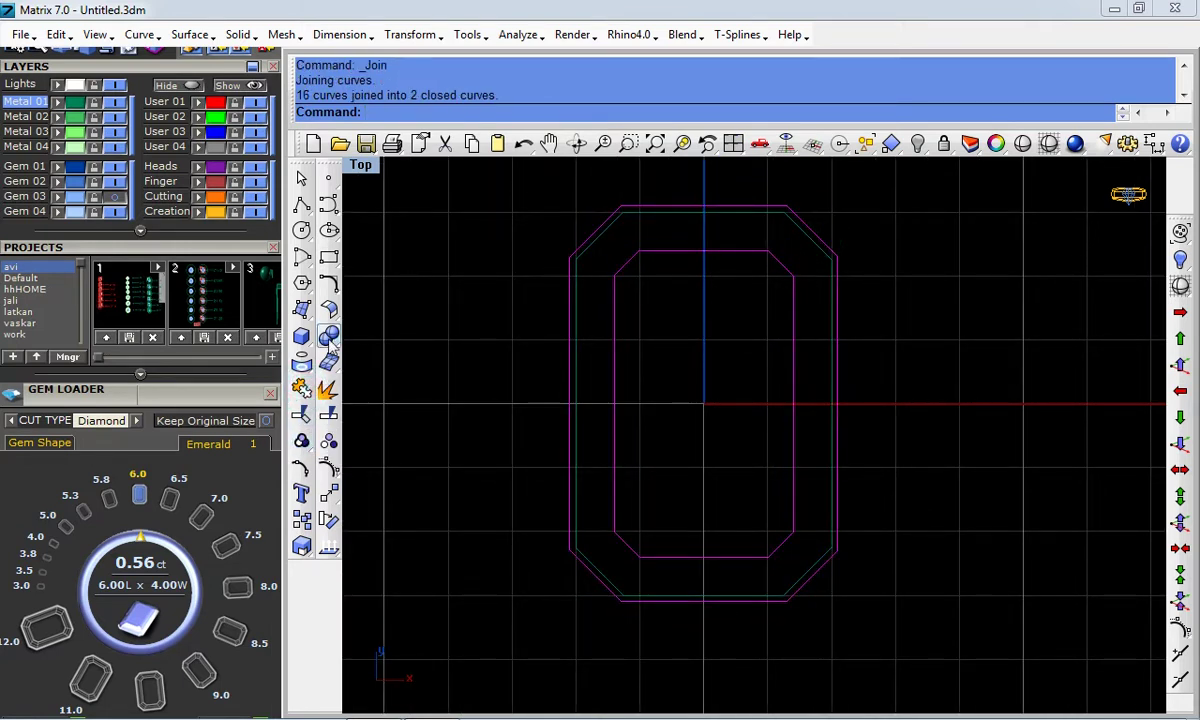
click(302, 310)
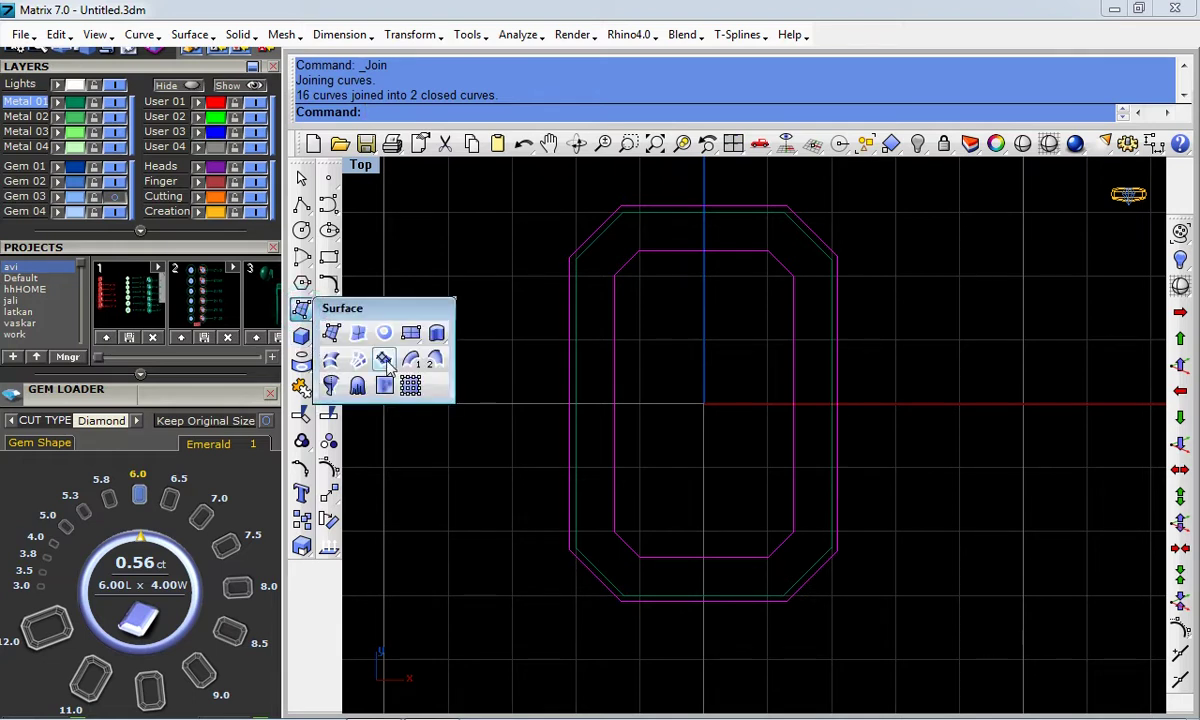
click(384, 360)
click(979, 649)
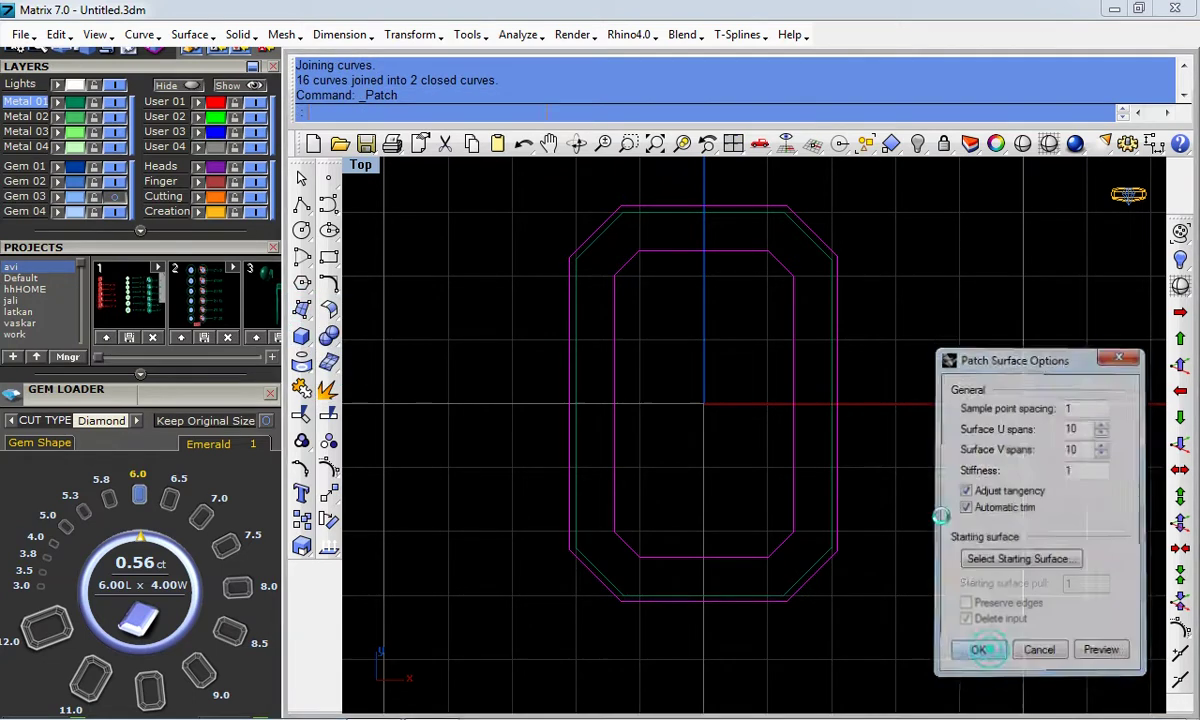
Cut the inner outline as a hole in the patch, removing the inner face, and view in Perspective
click(790, 283)
click(298, 413)
click(683, 392)
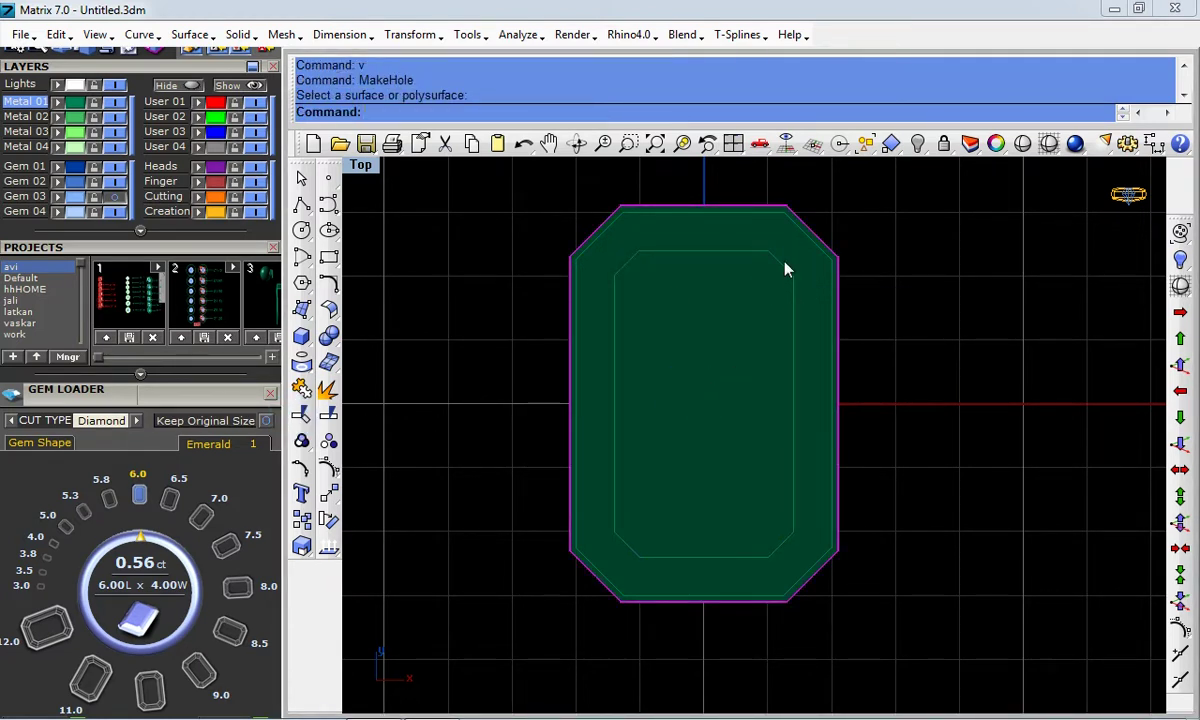
click(782, 268)
click(818, 309)
scroll(783, 262, up, 1)
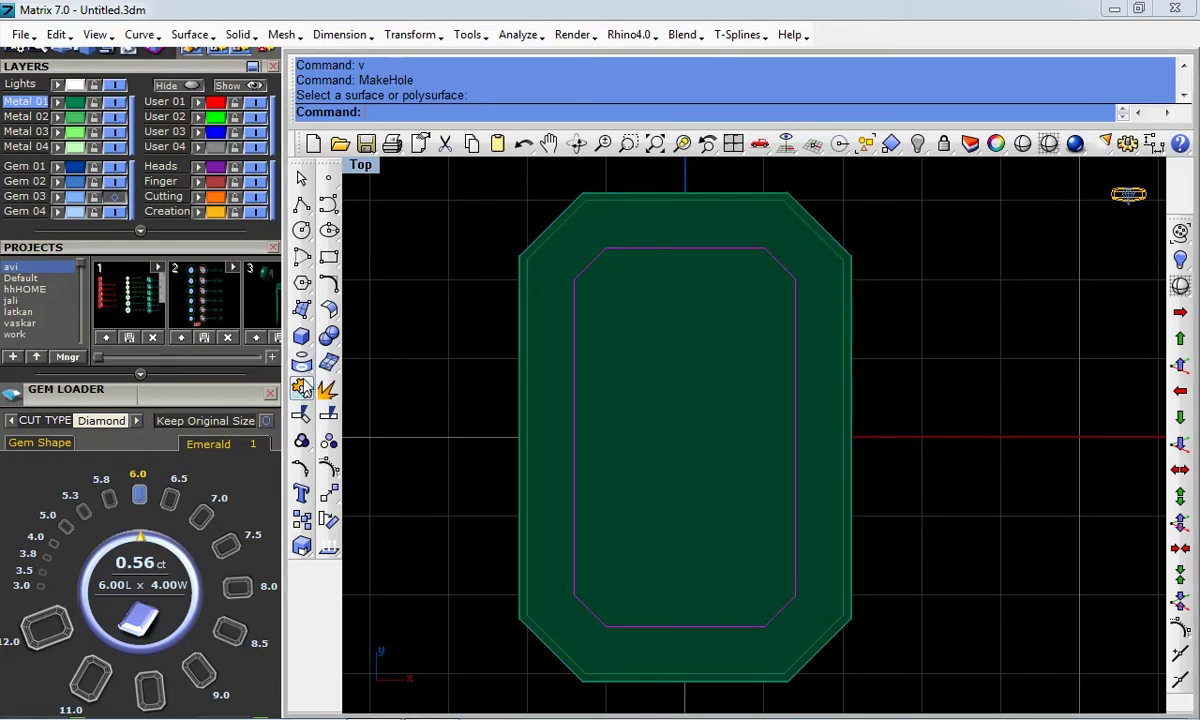
click(301, 413)
click(648, 335)
right_click(797, 262)
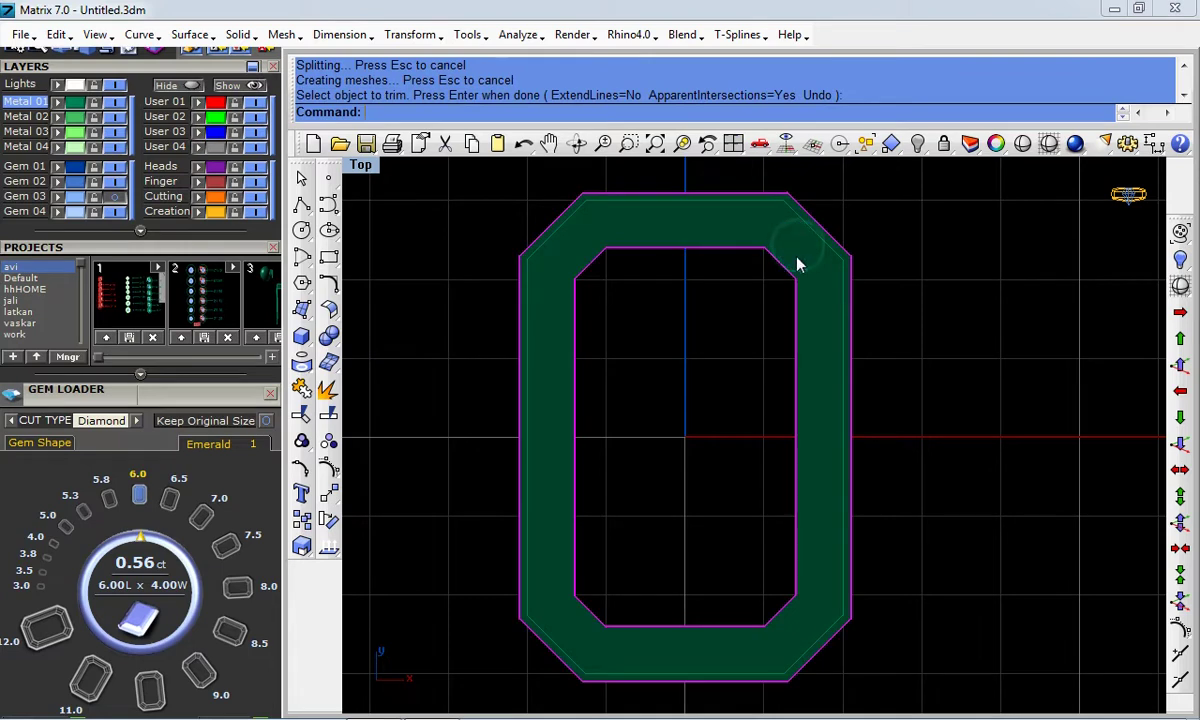
key(ctrl+F4)
mouse_move(797, 268)
right_down()
mouse_move(745, 258)
mouse_move(700, 320)
right_up()
Extrude the ring surface -1 into a capped solid band and delete the original outline curves
click(307, 338)
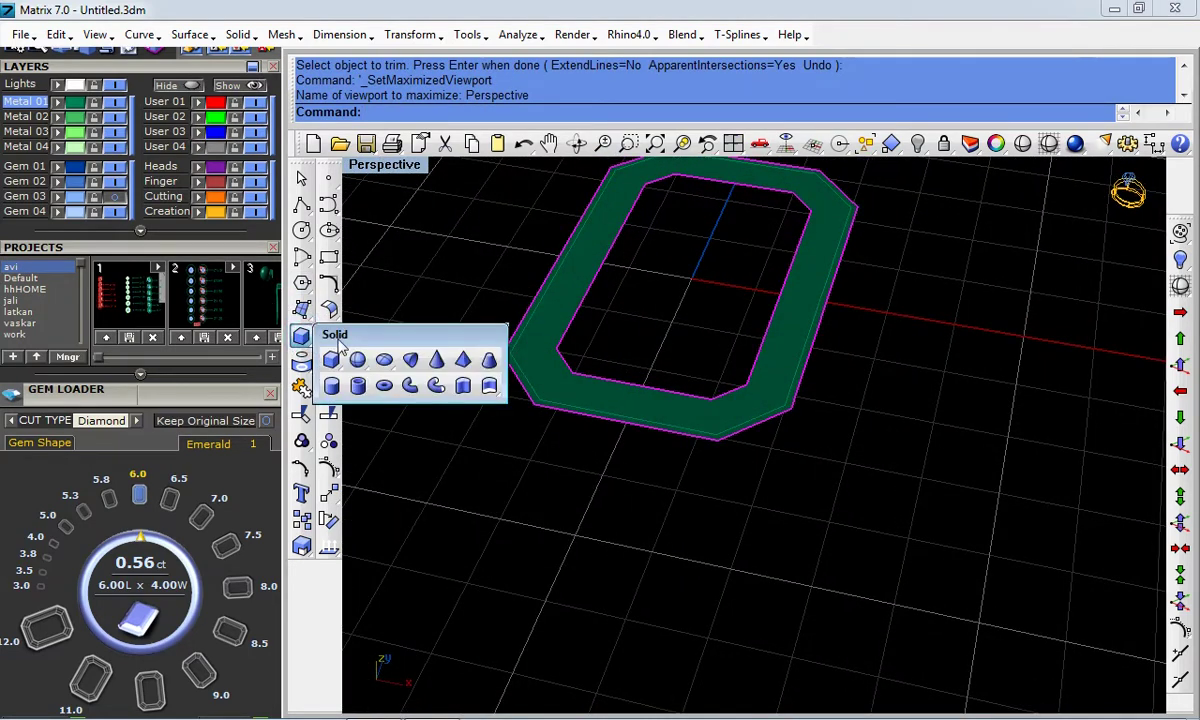
click(488, 390)
text(-1)
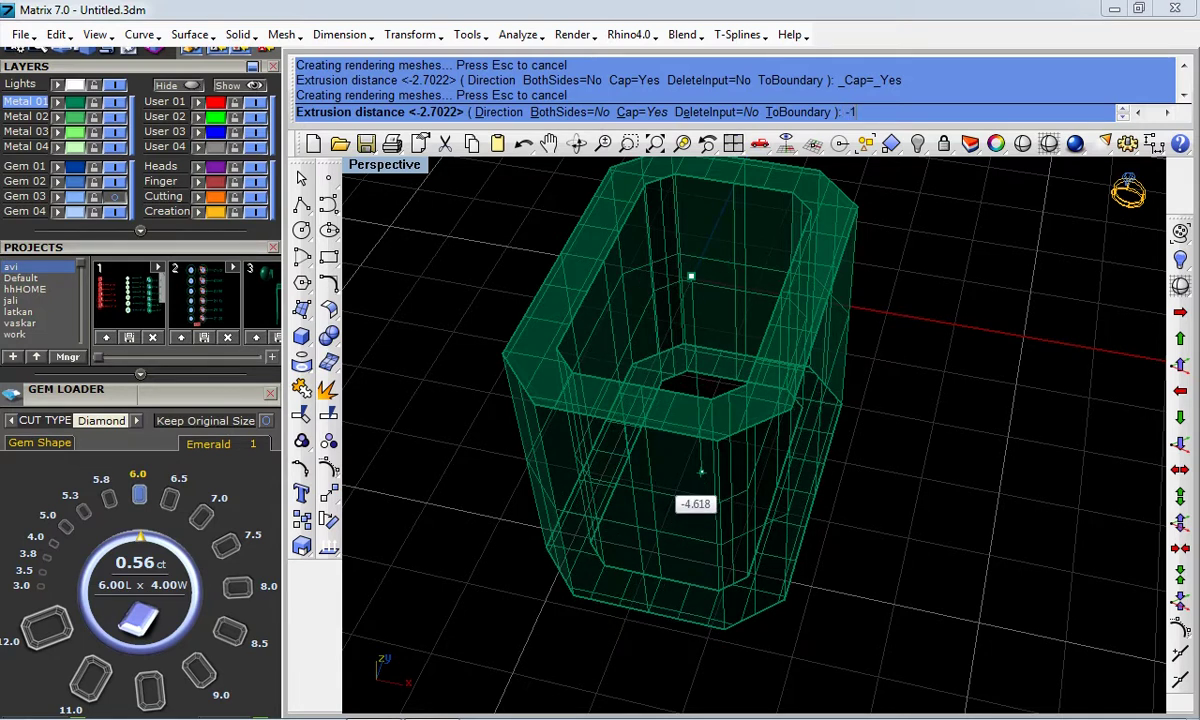
key(Return)
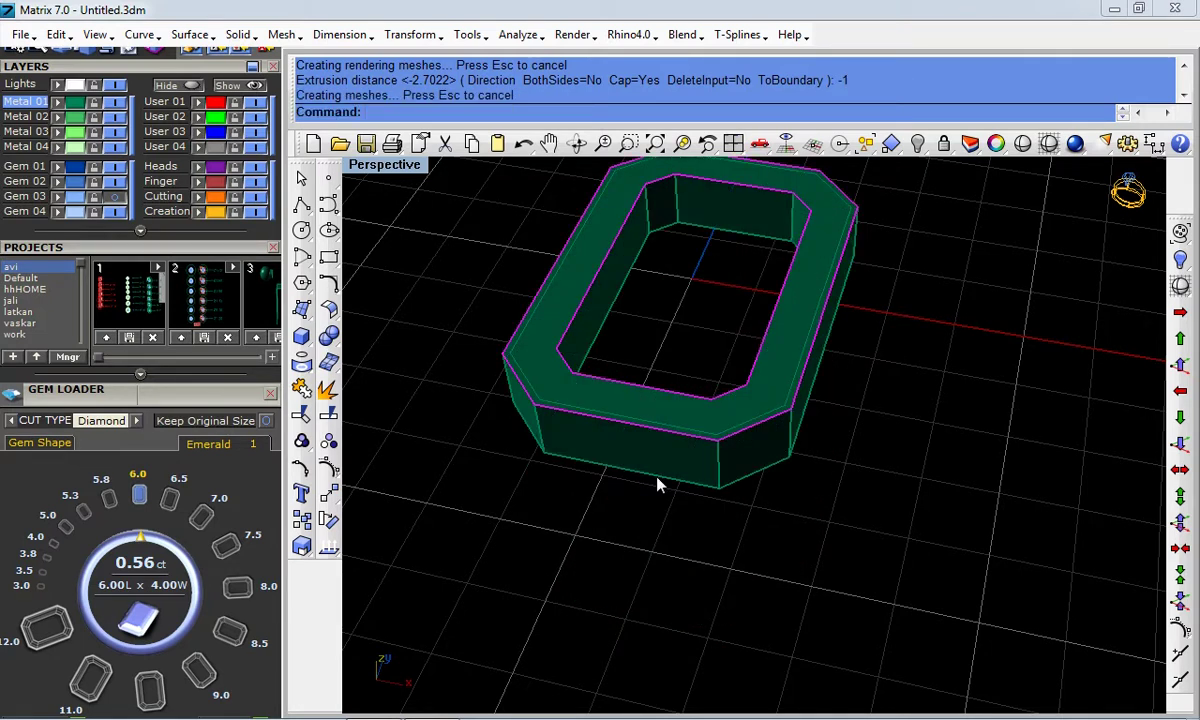
key(Delete)
right_drag(640, 302, 610, 300)
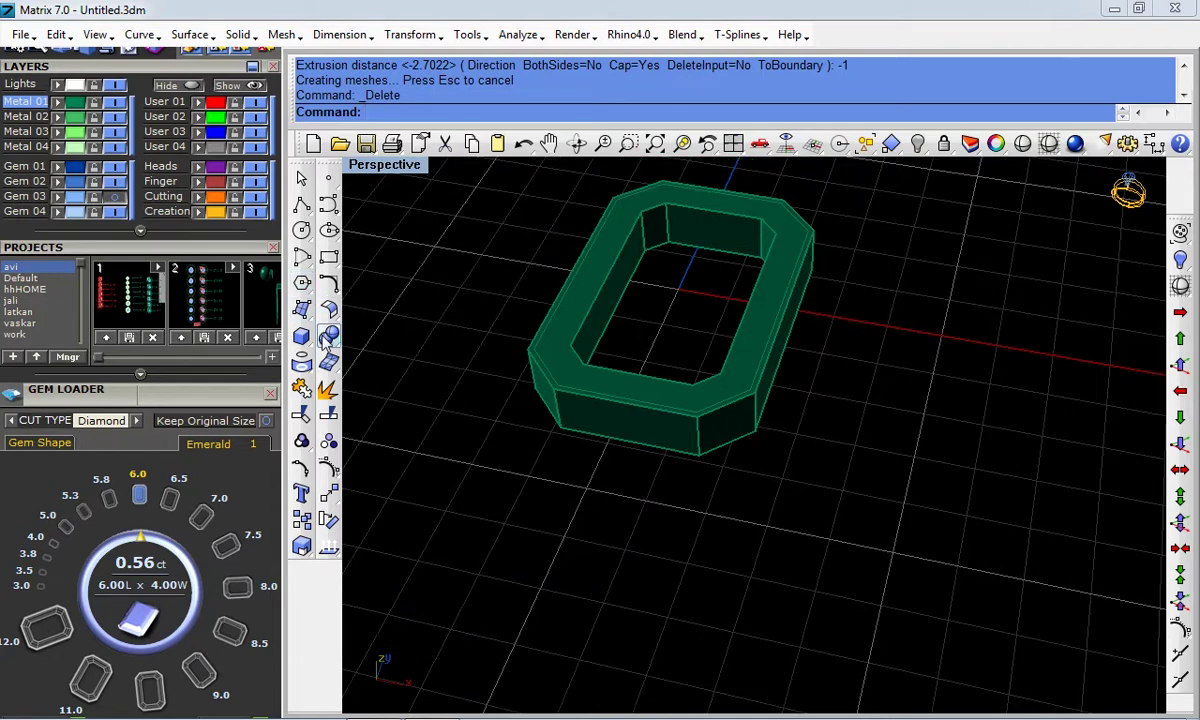
Start Solid Tools > Chamfer Edge with a 0.5 chamfer distance
click(302, 340)
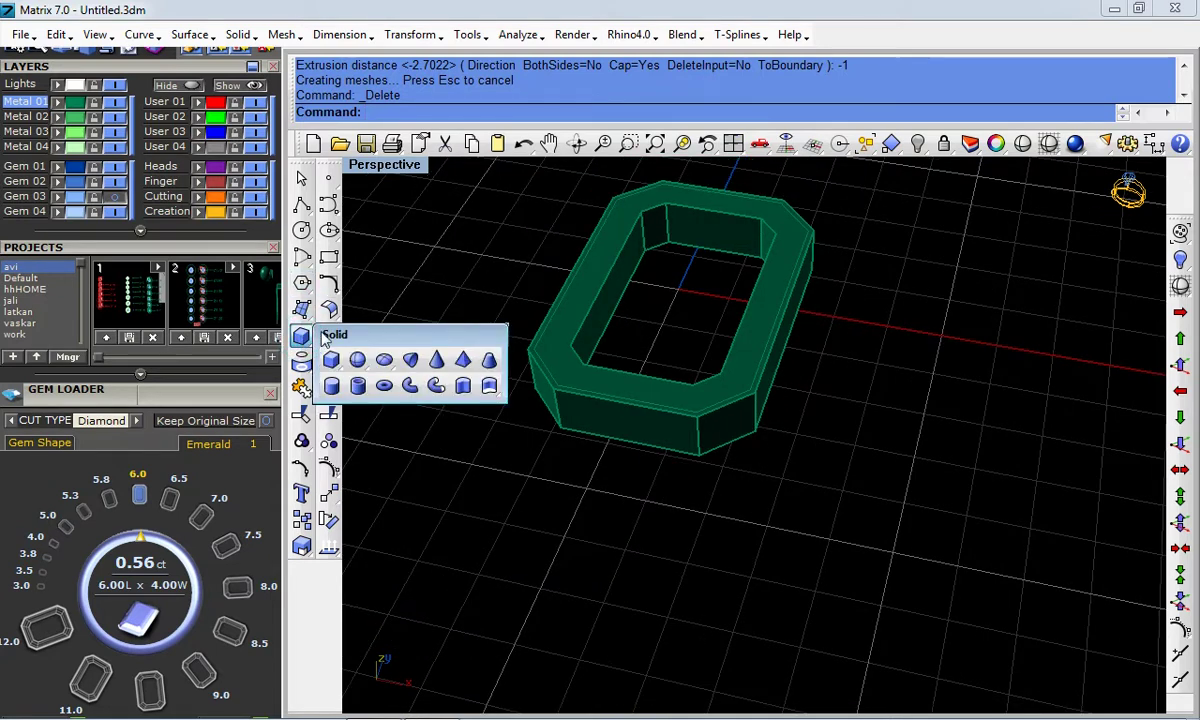
click(328, 336)
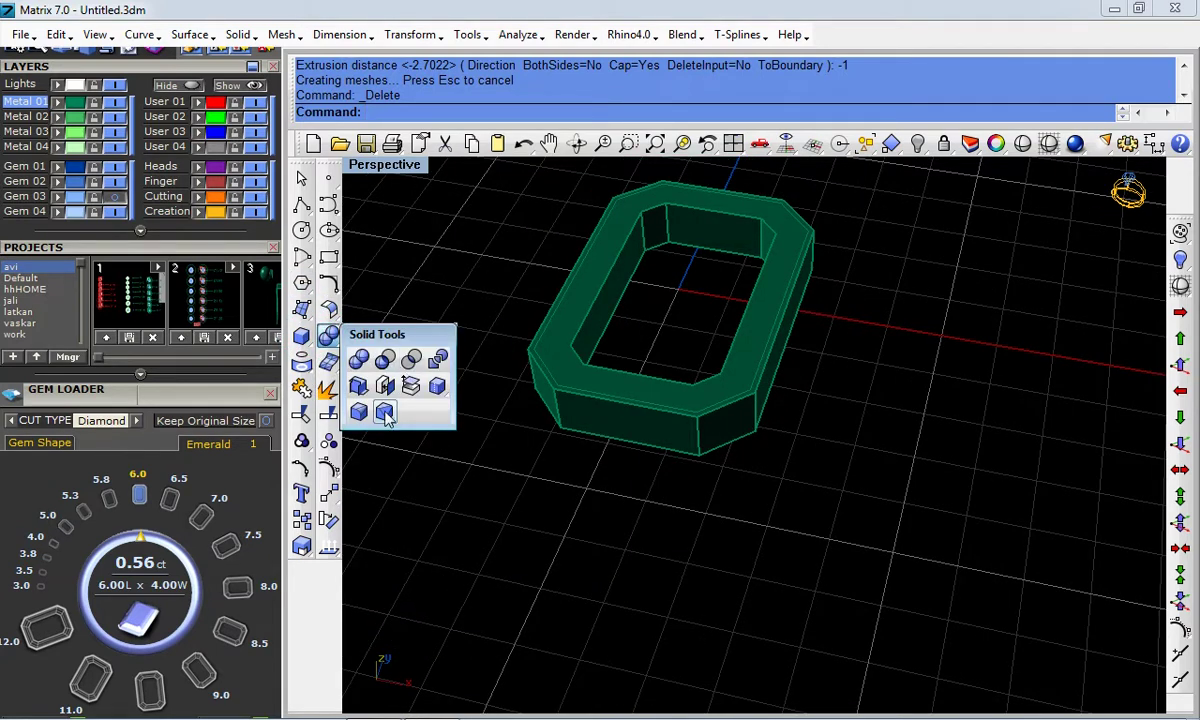
click(385, 413)
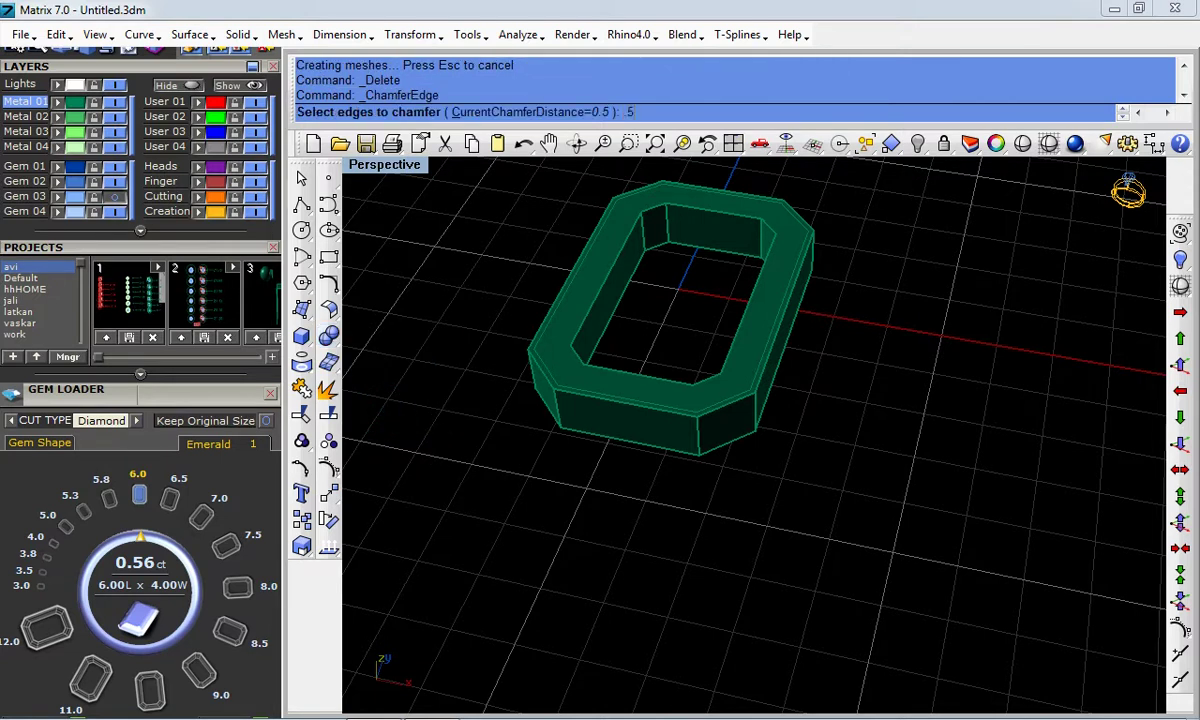
key(Return)
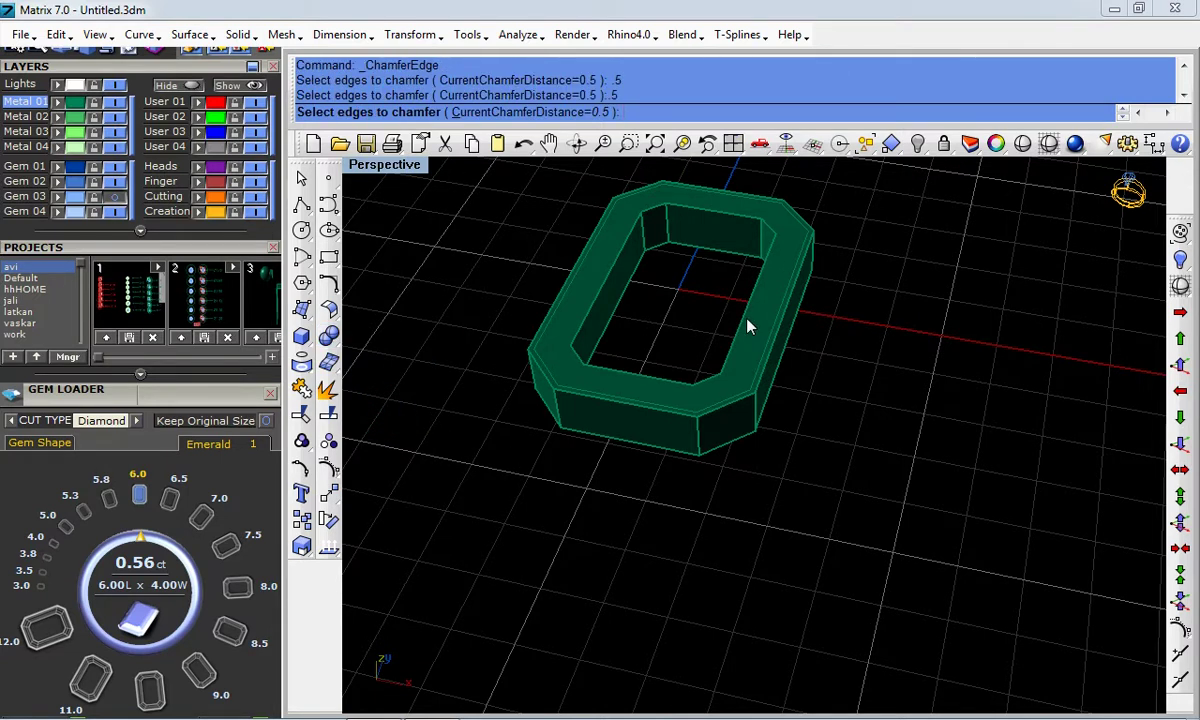
Pick all eight inner top edges and corners of the band and apply the 0.5 chamfer
click(745, 313)
click(768, 228)
click(742, 214)
click(655, 205)
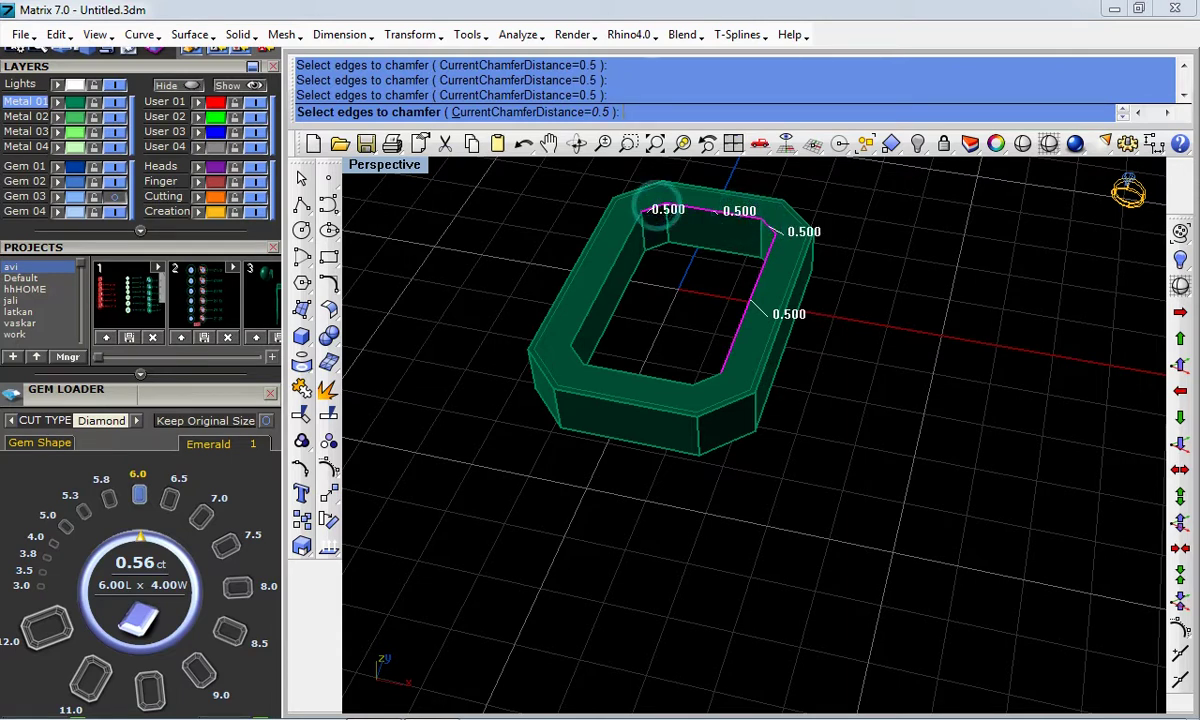
click(607, 275)
click(660, 278)
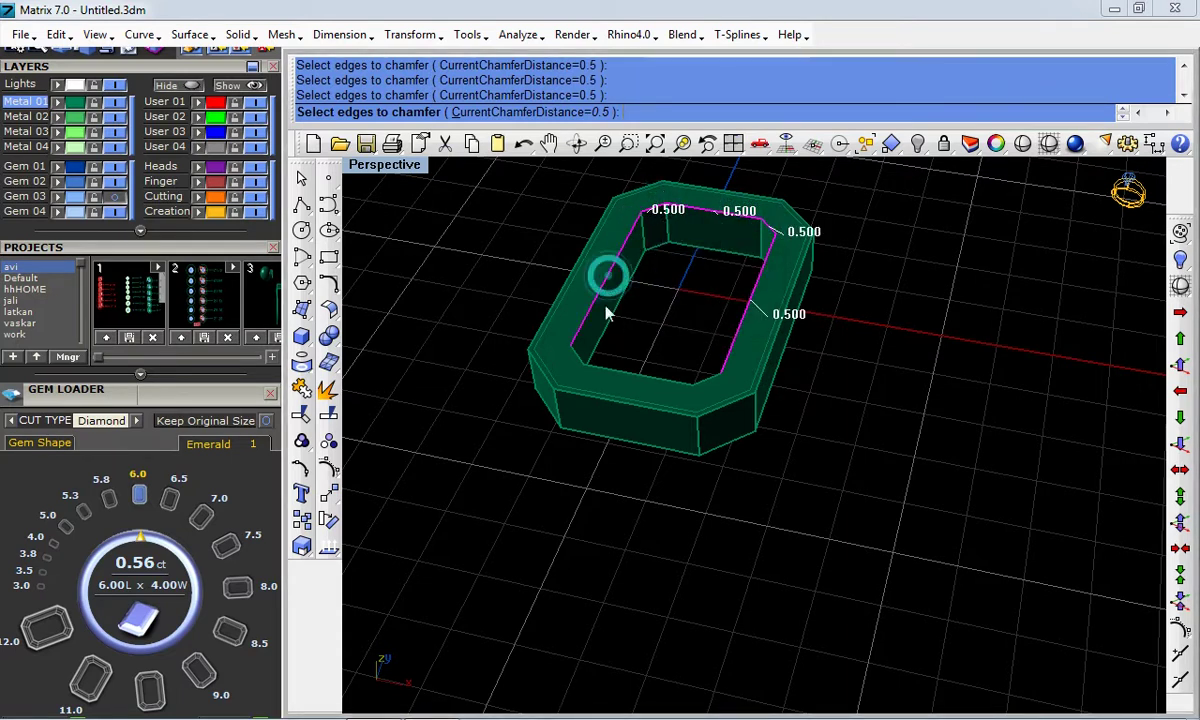
click(576, 363)
click(637, 374)
click(702, 383)
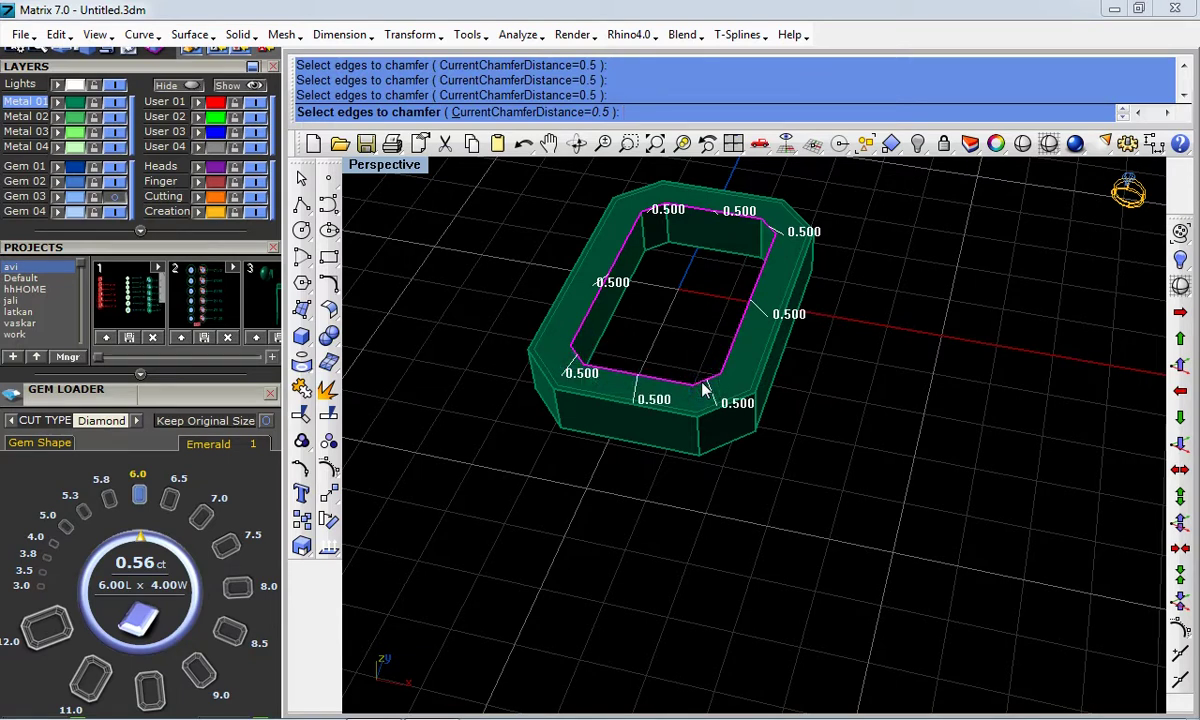
key(Return)
key(Return)
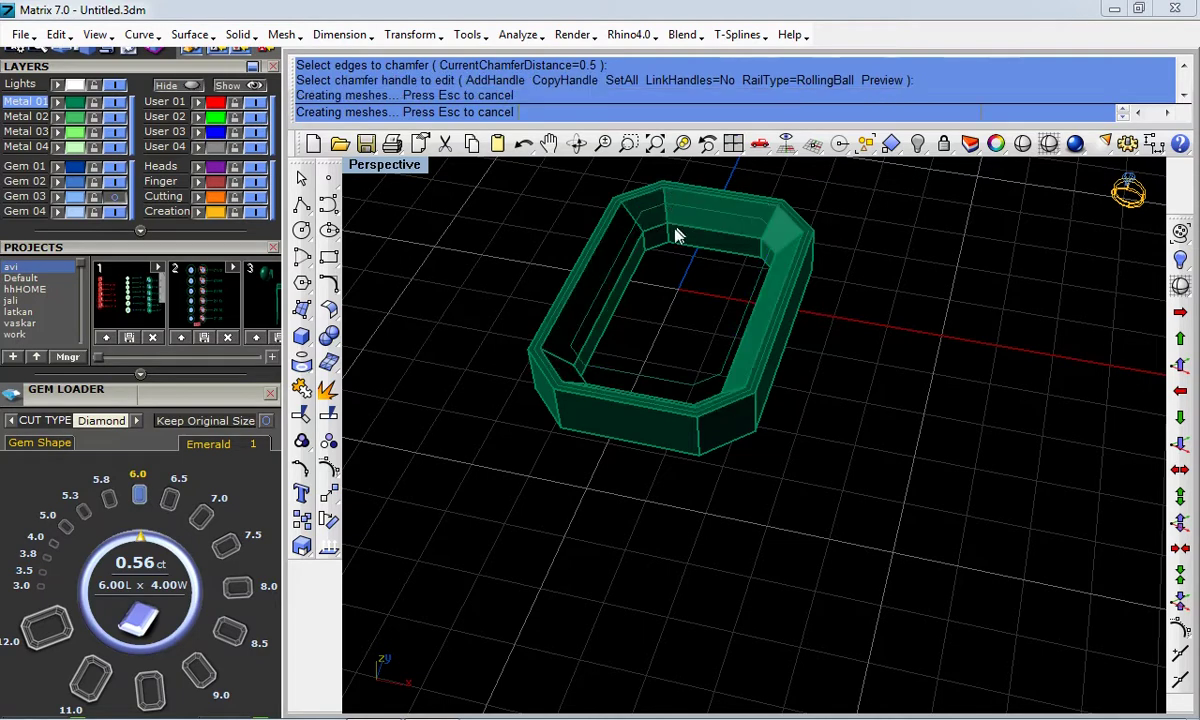
In a full Top view, draw a radius 0.8 circle centred on the frame's top-right corner
right_drag(676, 235, 710, 367)
key(ctrl+F1)
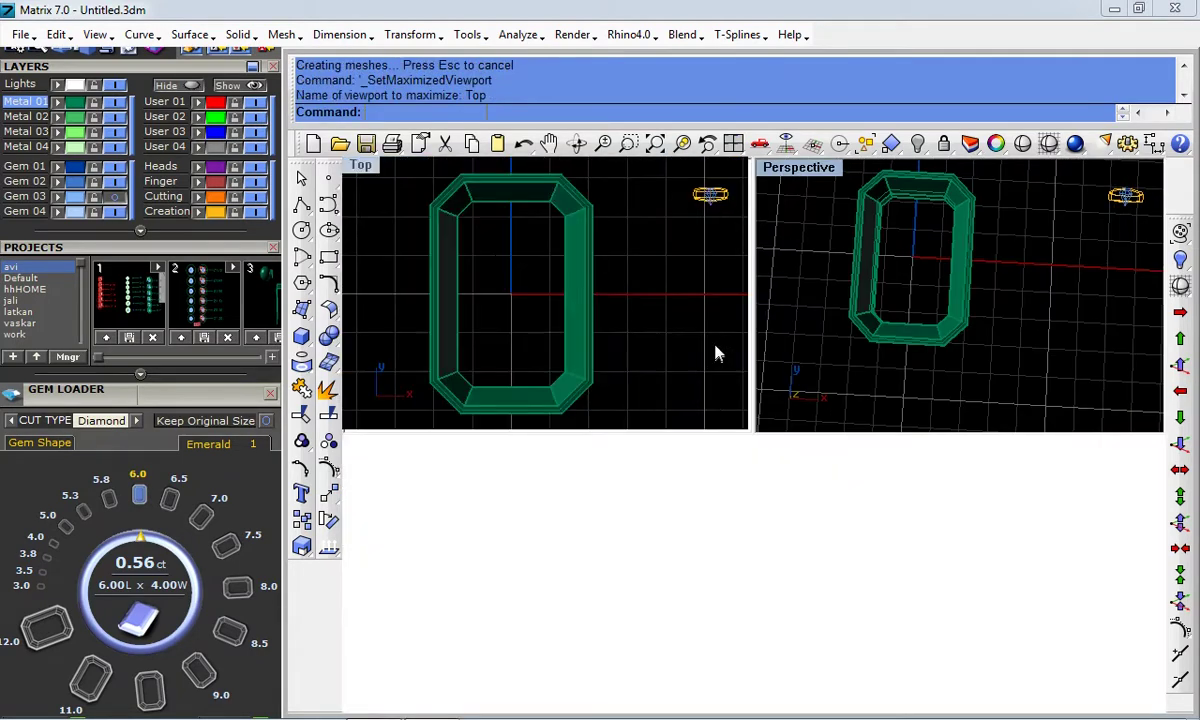
scroll(765, 270, up, 2)
click(631, 178)
click(301, 229)
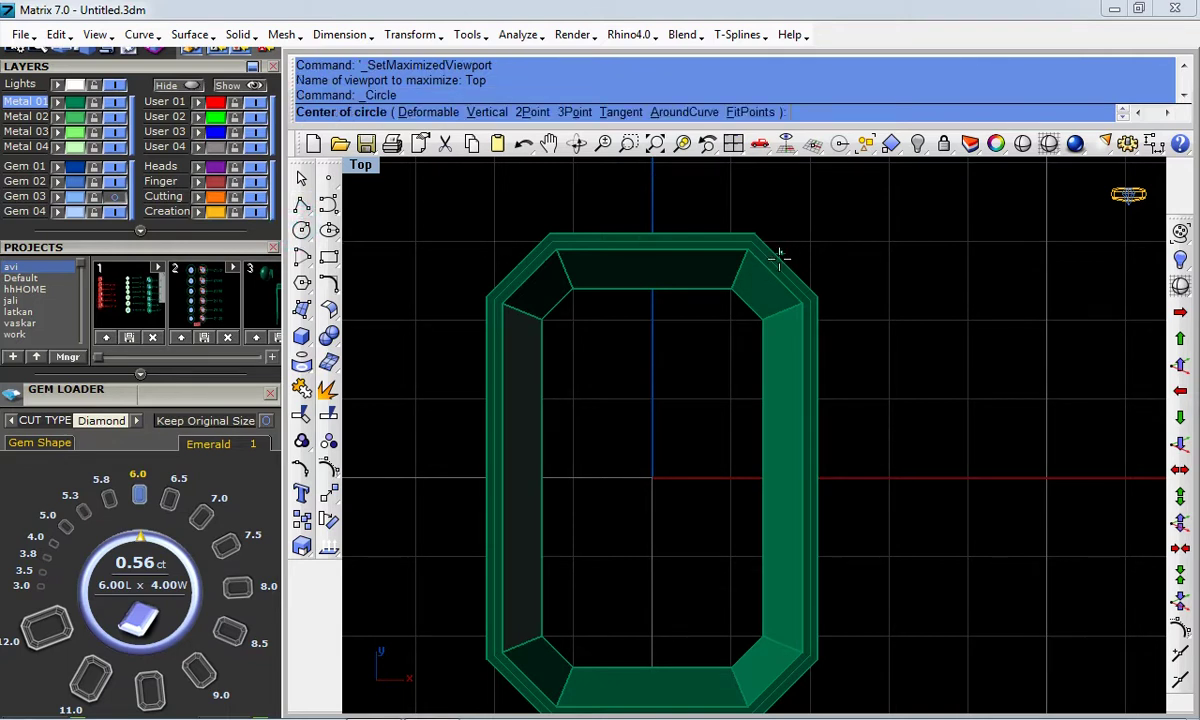
click(786, 265)
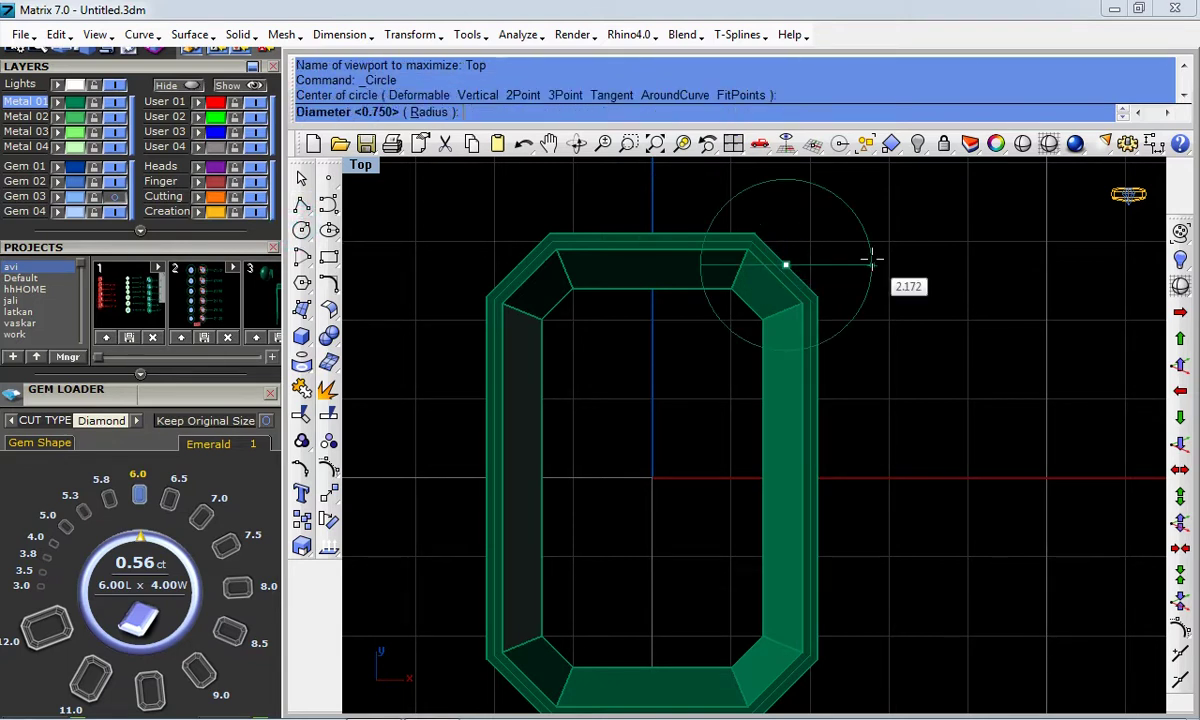
text(.8)
key(Return)
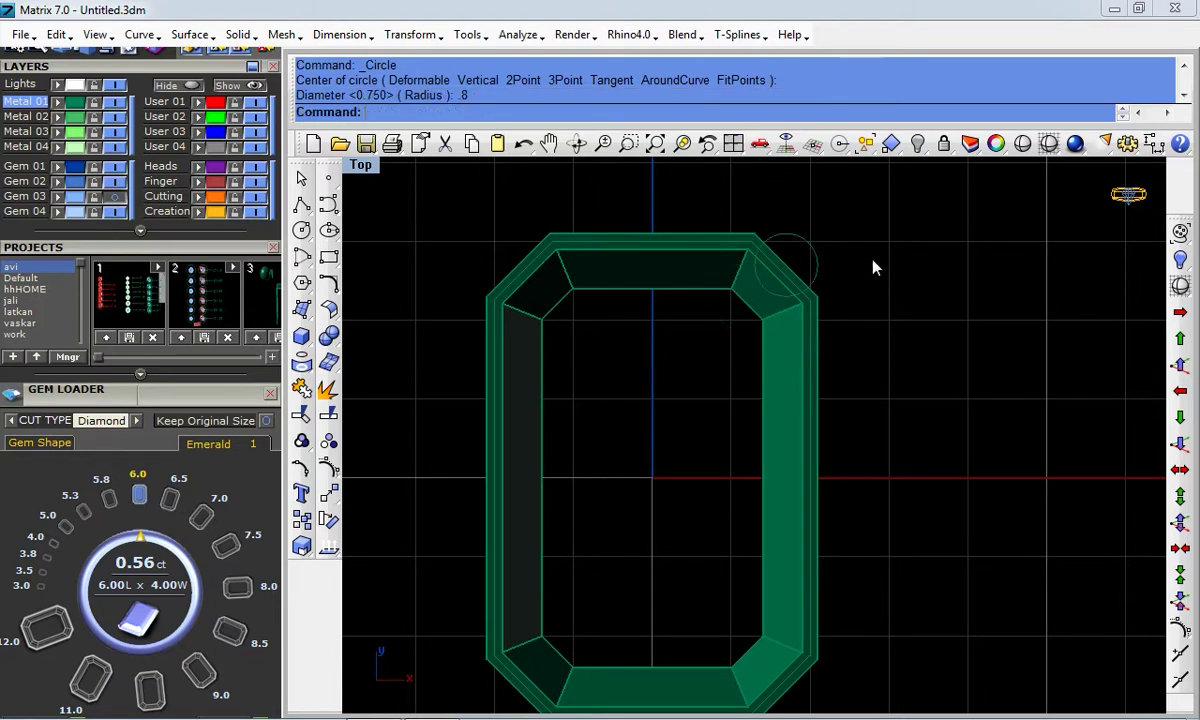
scroll(798, 232, up, 1)
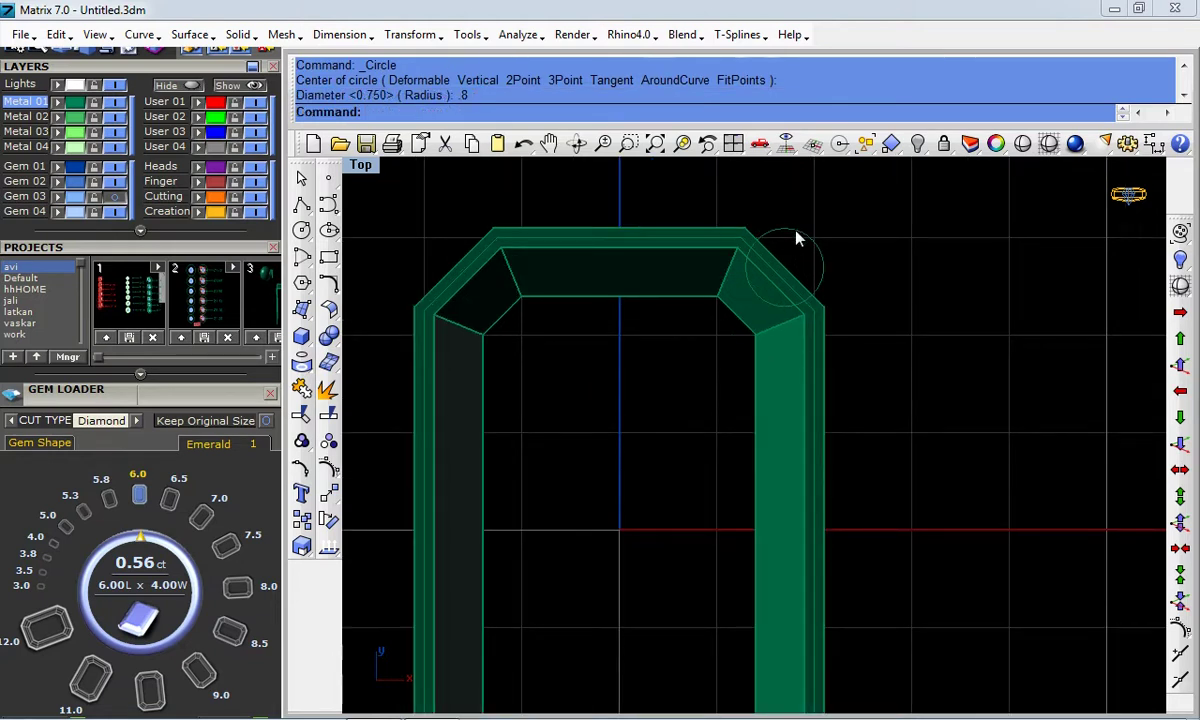
scroll(800, 260, down, 2)
scroll(790, 280, up, 1)
scroll(779, 272, up, 1)
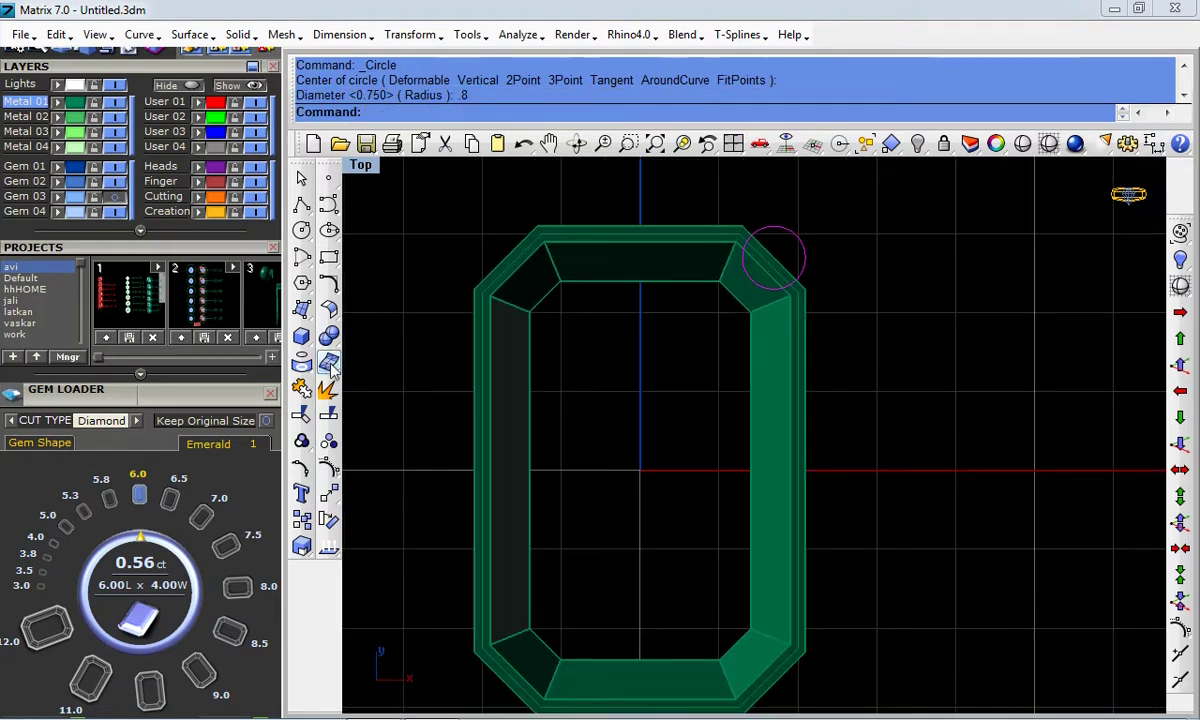
Move the corner circle slightly outward from the frame
click(329, 492)
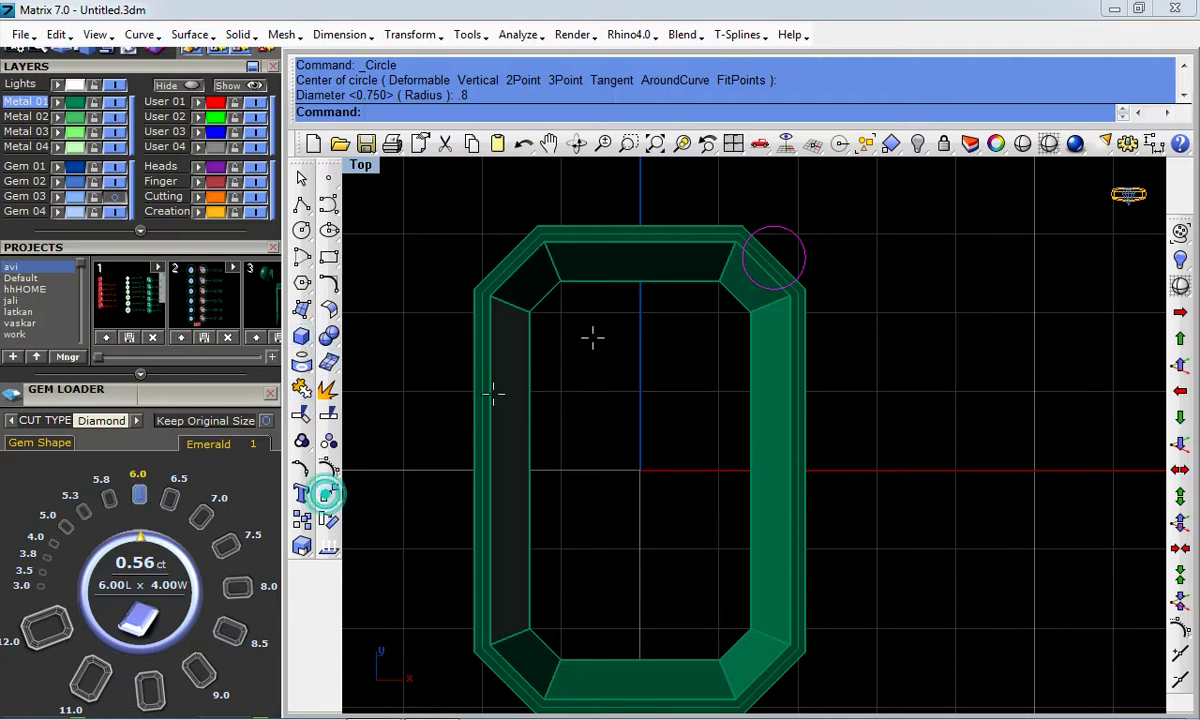
scroll(817, 265, up, 1)
scroll(812, 270, up, 1)
click(816, 268)
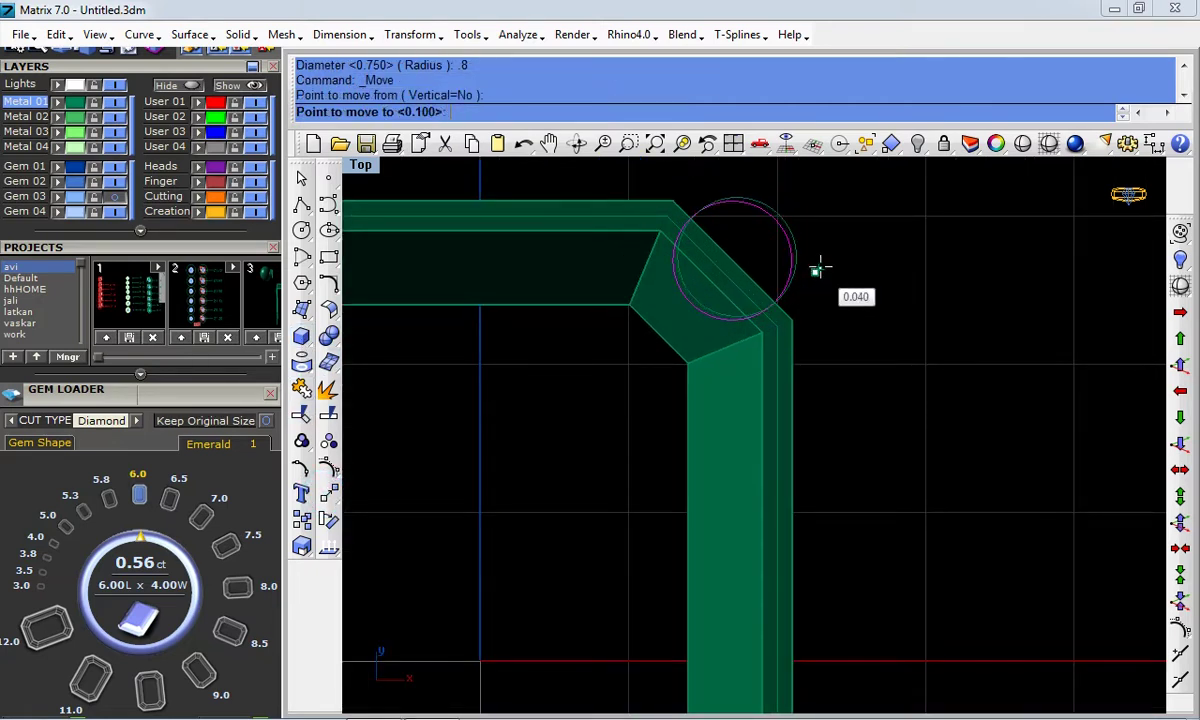
scroll(718, 250, down, 1)
scroll(718, 250, down, 2)
In the maximized Perspective view, raise the corner circle 0.1 with the Move Up macro
key(ctrl+F4)
right_drag(718, 308, 918, 300)
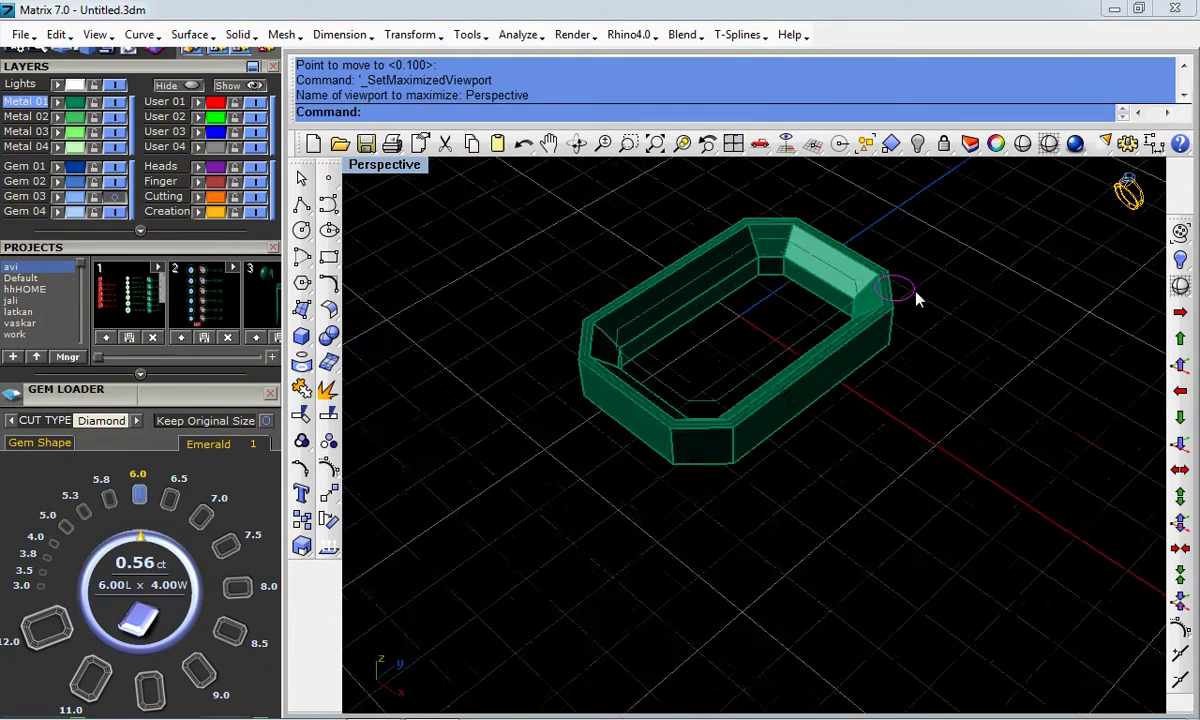
scroll(918, 300, up, 3)
click(1186, 368)
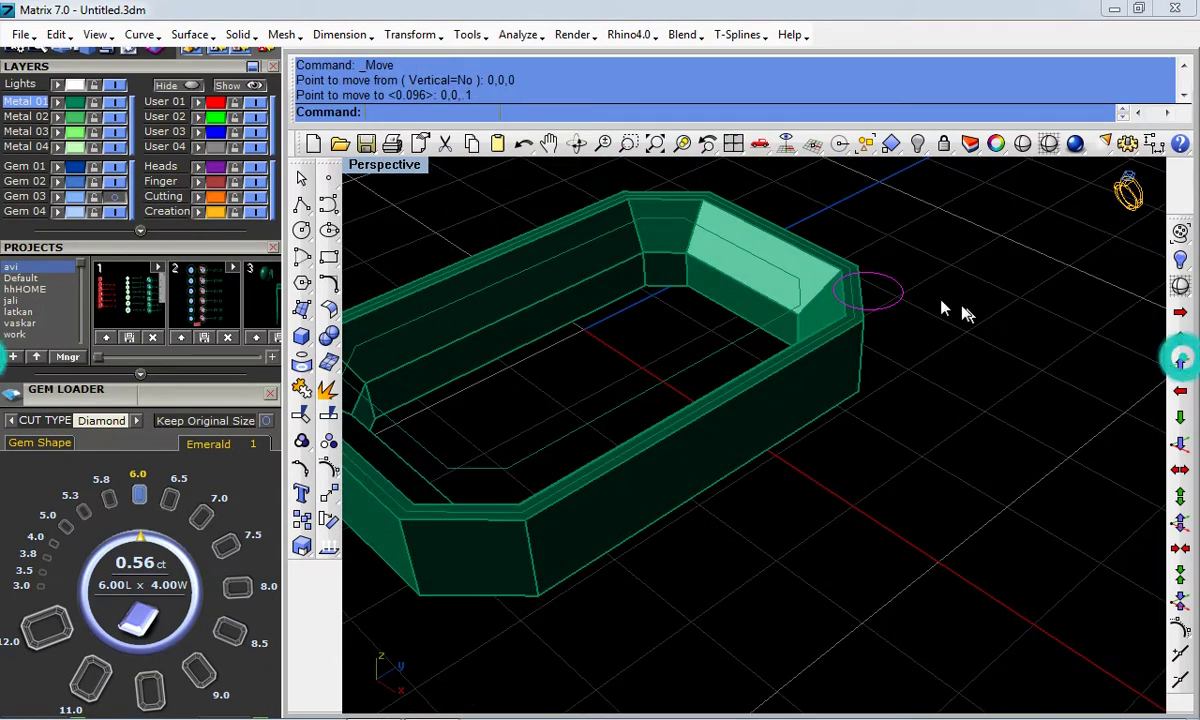
mouse_move(937, 307)
right_down()
mouse_move(862, 327)
mouse_move(845, 288)
right_up()
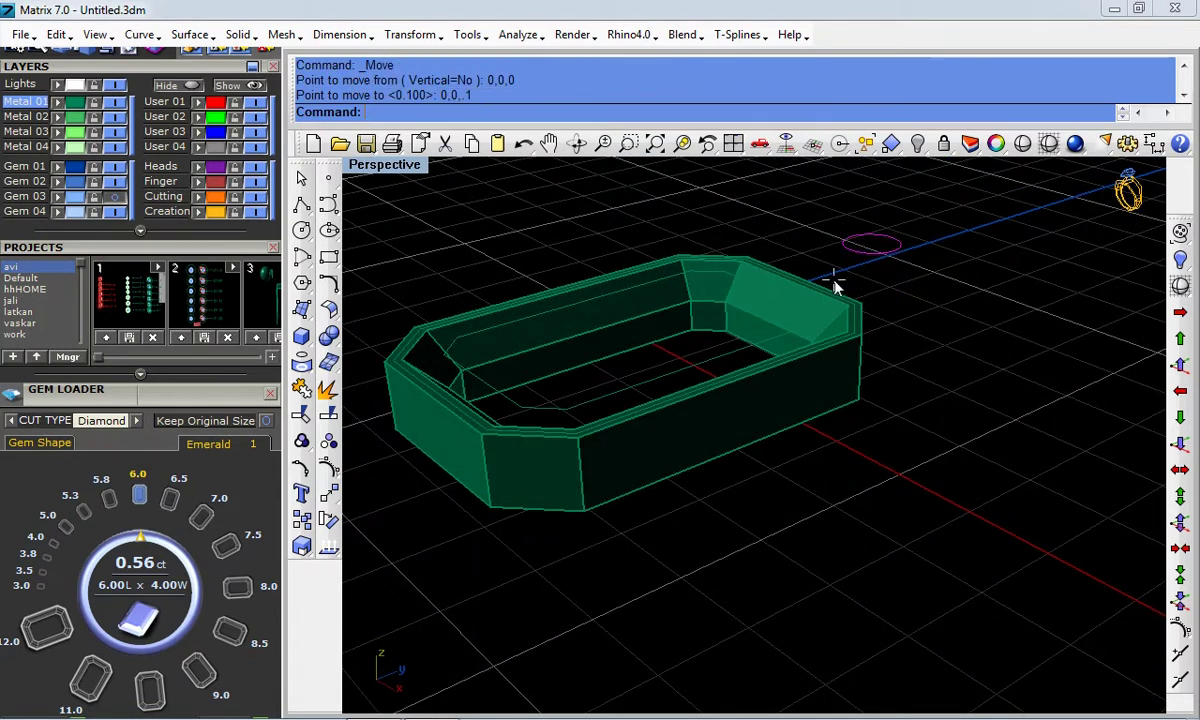
scroll(840, 283, down, 1)
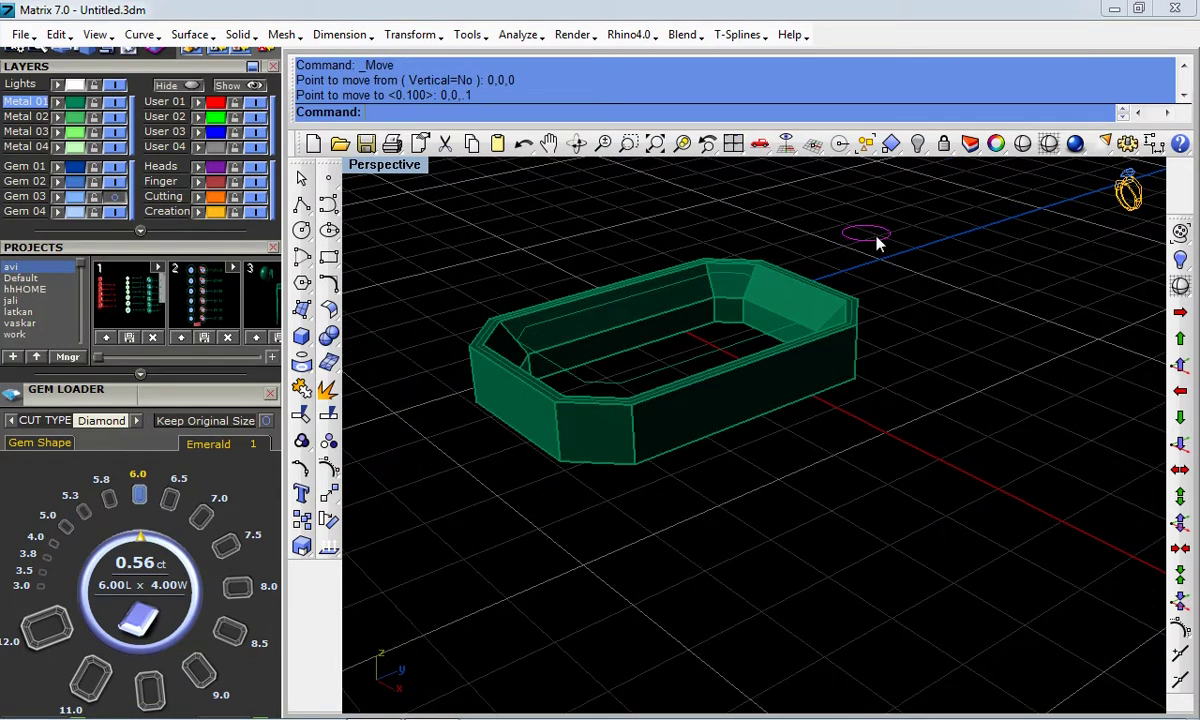
scroll(874, 231, up, 1)
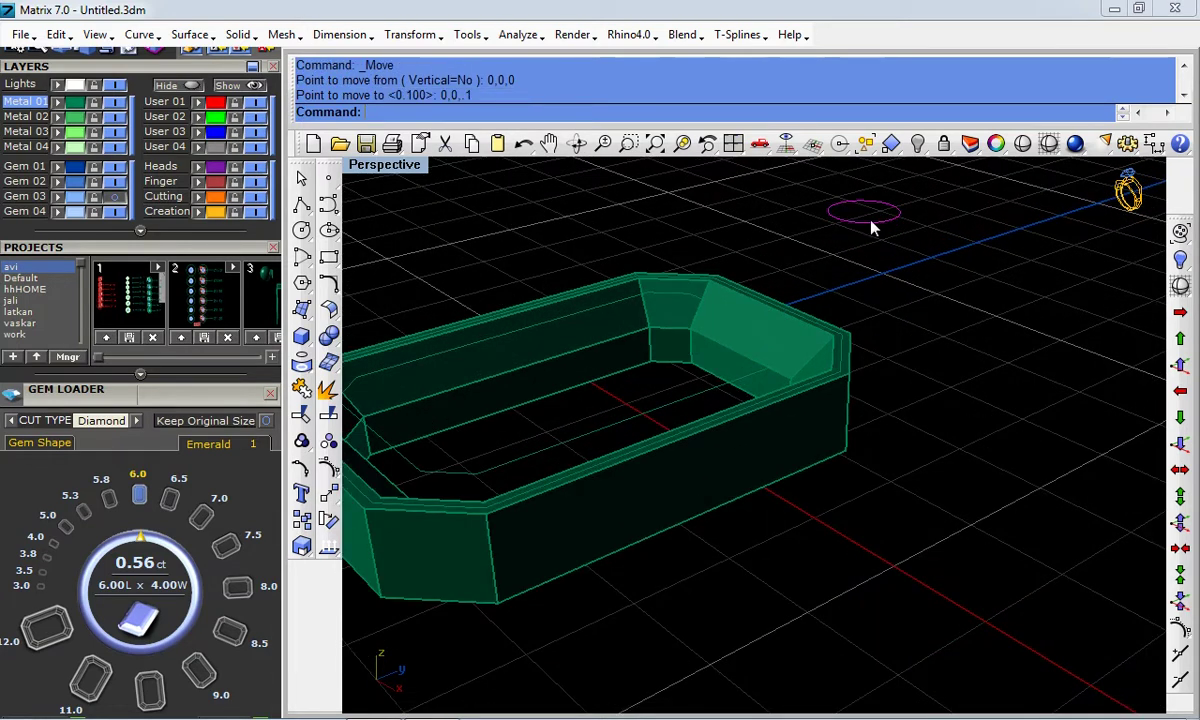
click(301, 309)
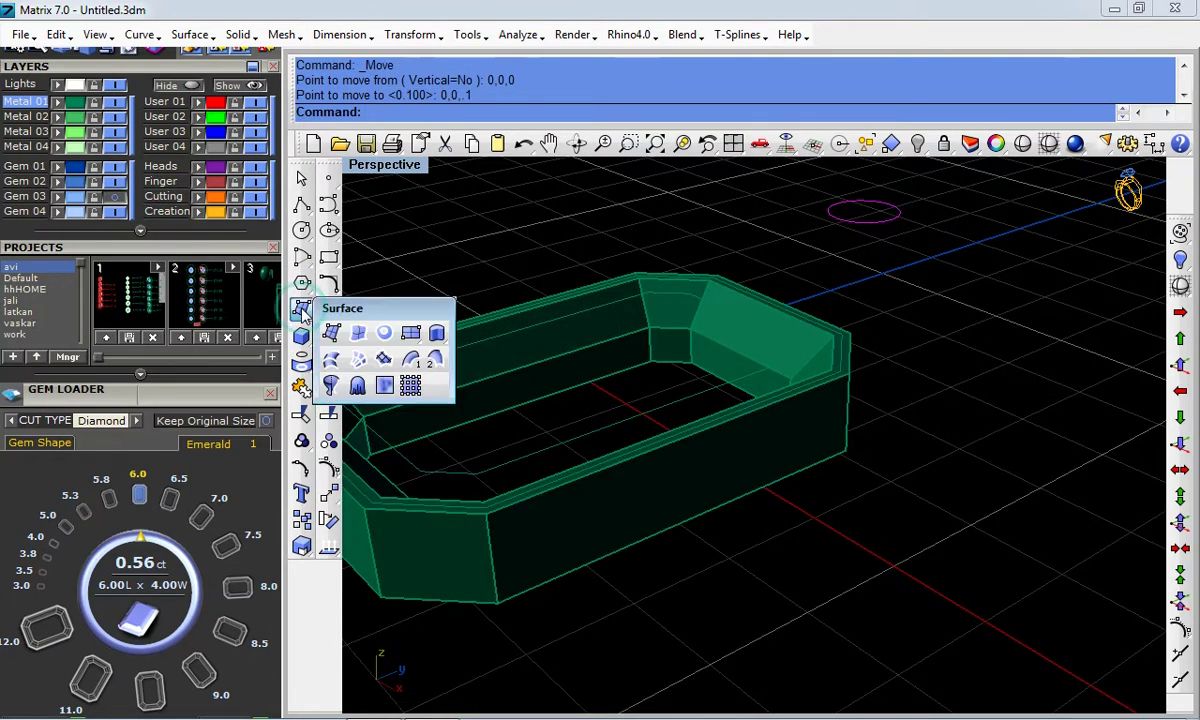
Create a flat patch surface from the corner circle
click(385, 360)
click(862, 210)
key(Return)
key(Return)
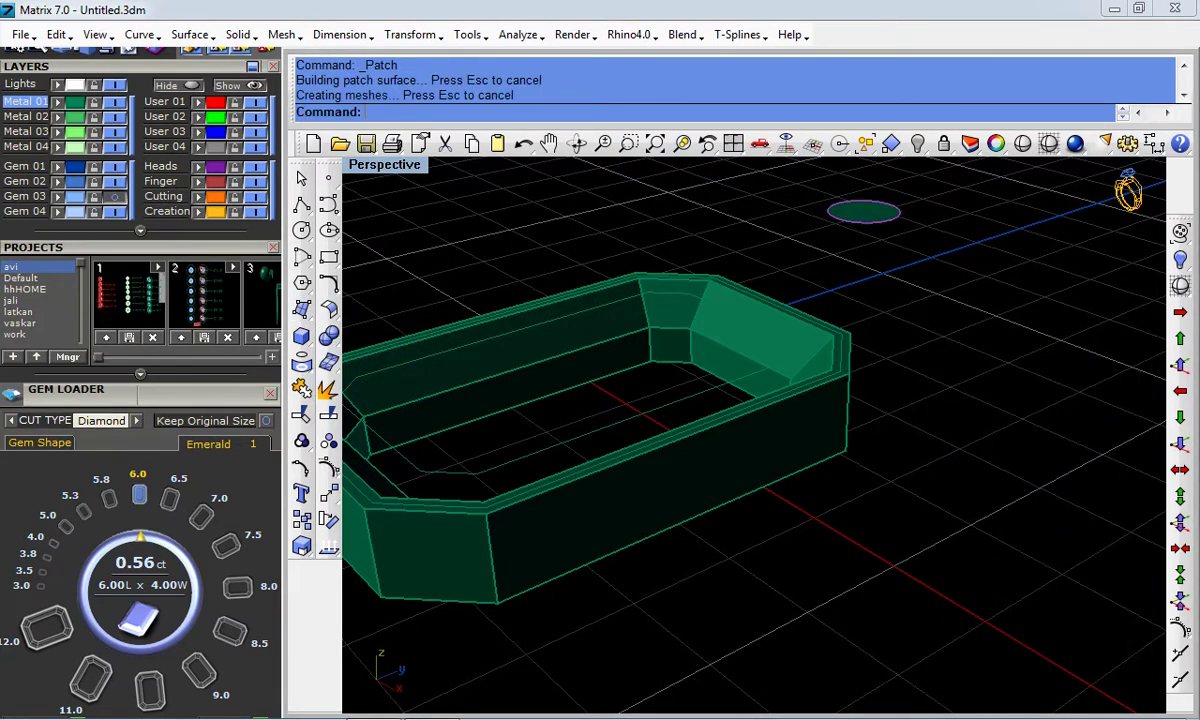
scroll(855, 211, up, 1)
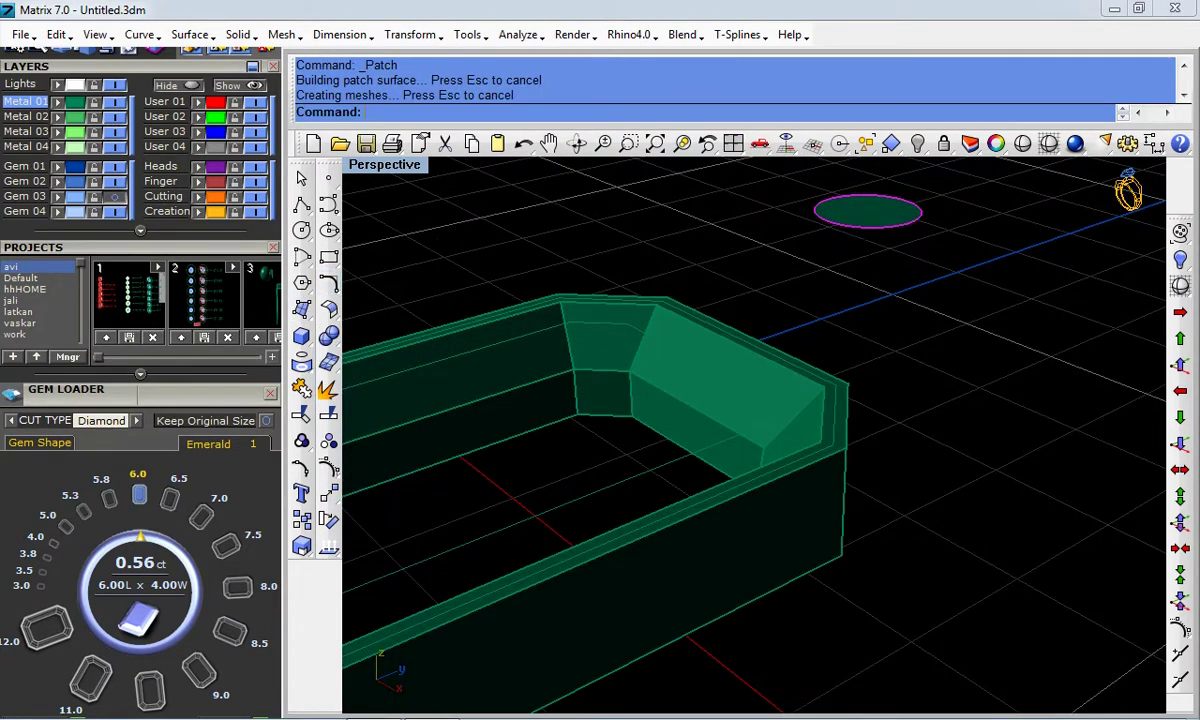
Extrude the patch into a solid cylinder post and delete the leftover circle curve
click(301, 336)
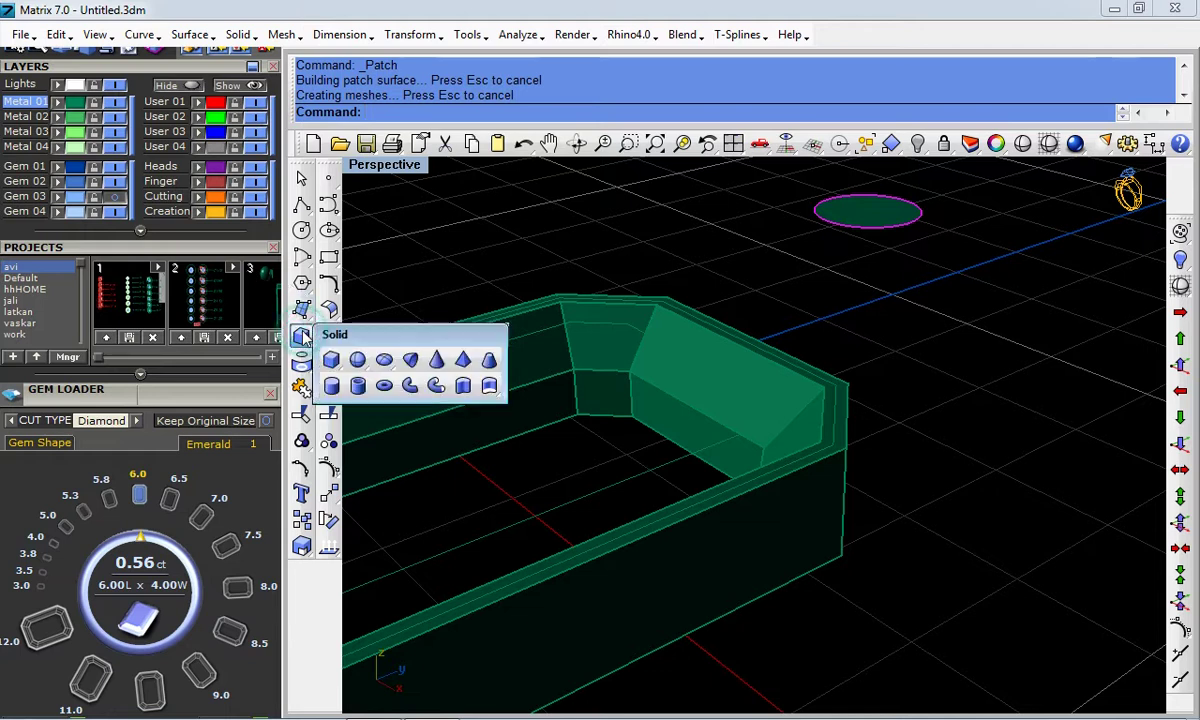
click(488, 388)
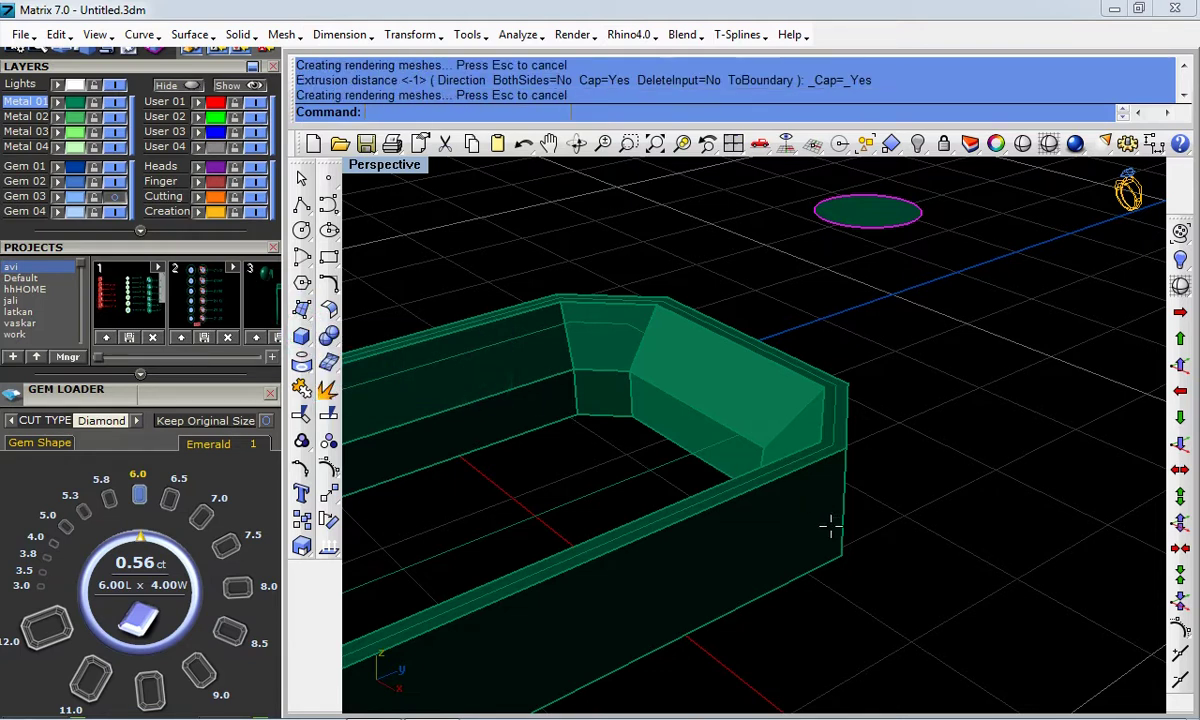
click(845, 560)
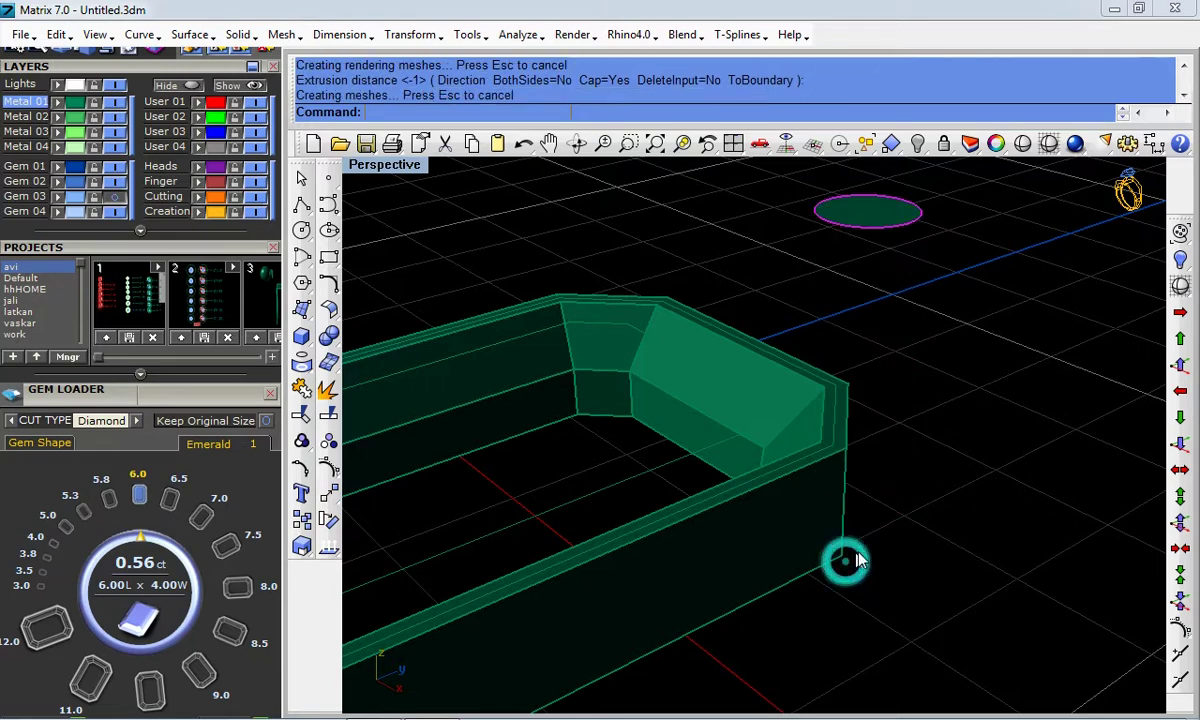
mouse_move(845, 560)
right_down()
mouse_move(767, 470)
mouse_move(728, 391)
right_up()
key(Delete)
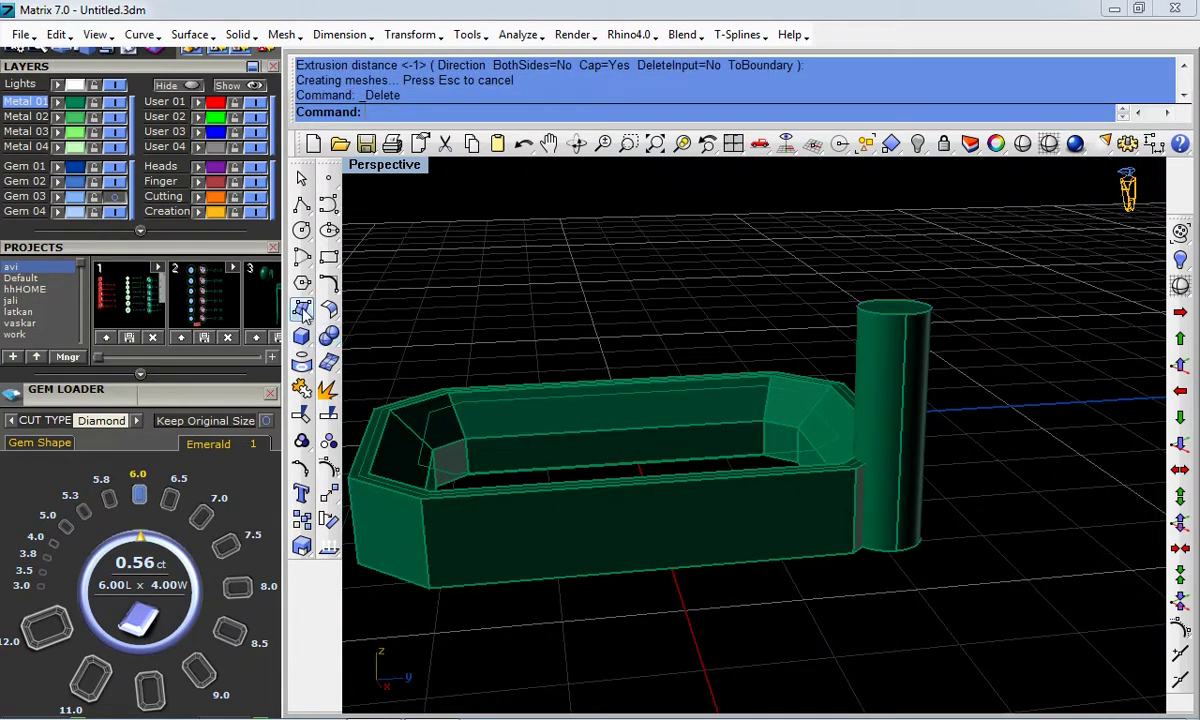
Round the cylinder post's top edge with a 0.25 fillet, then maximize the Top view
click(330, 336)
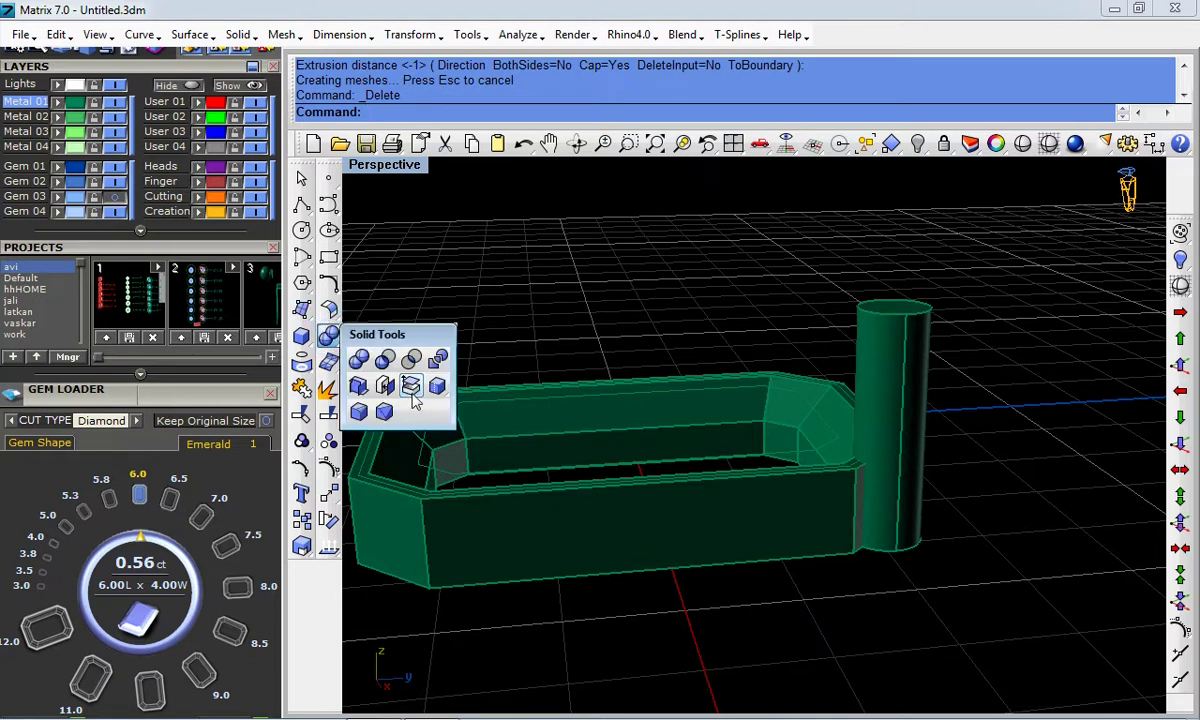
click(363, 404)
click(926, 305)
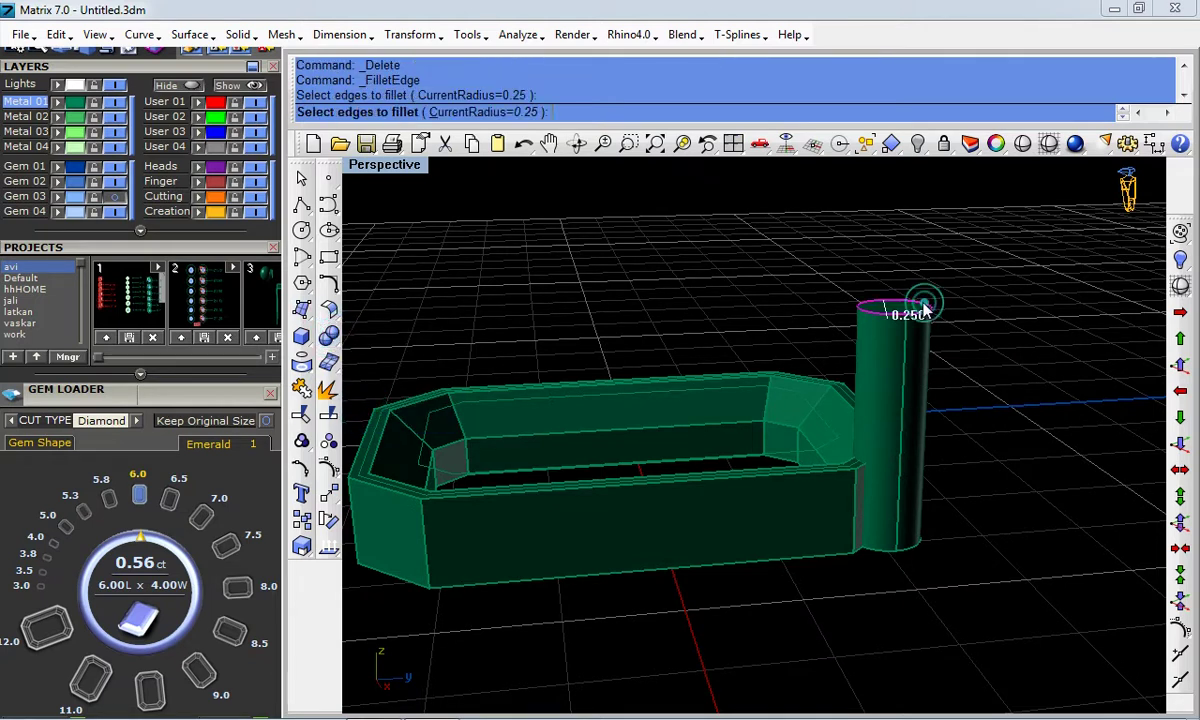
key(Return)
key(Return)
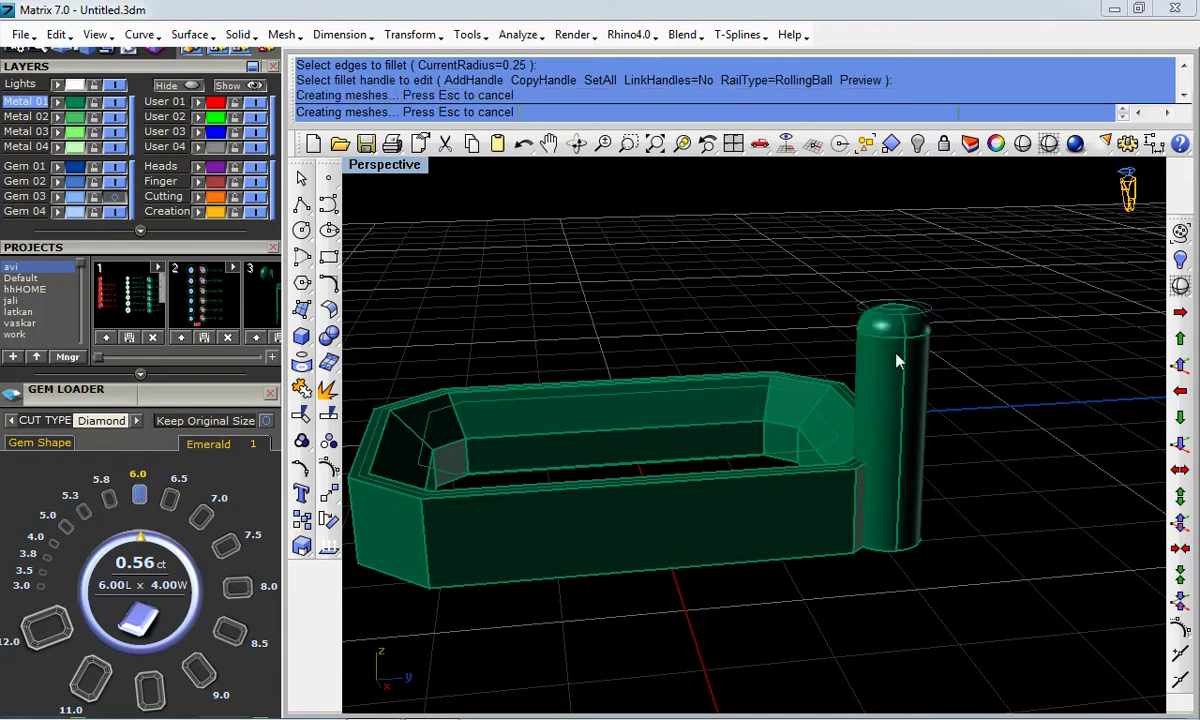
scroll(840, 325, down, 3)
right_drag(782, 270, 694, 337)
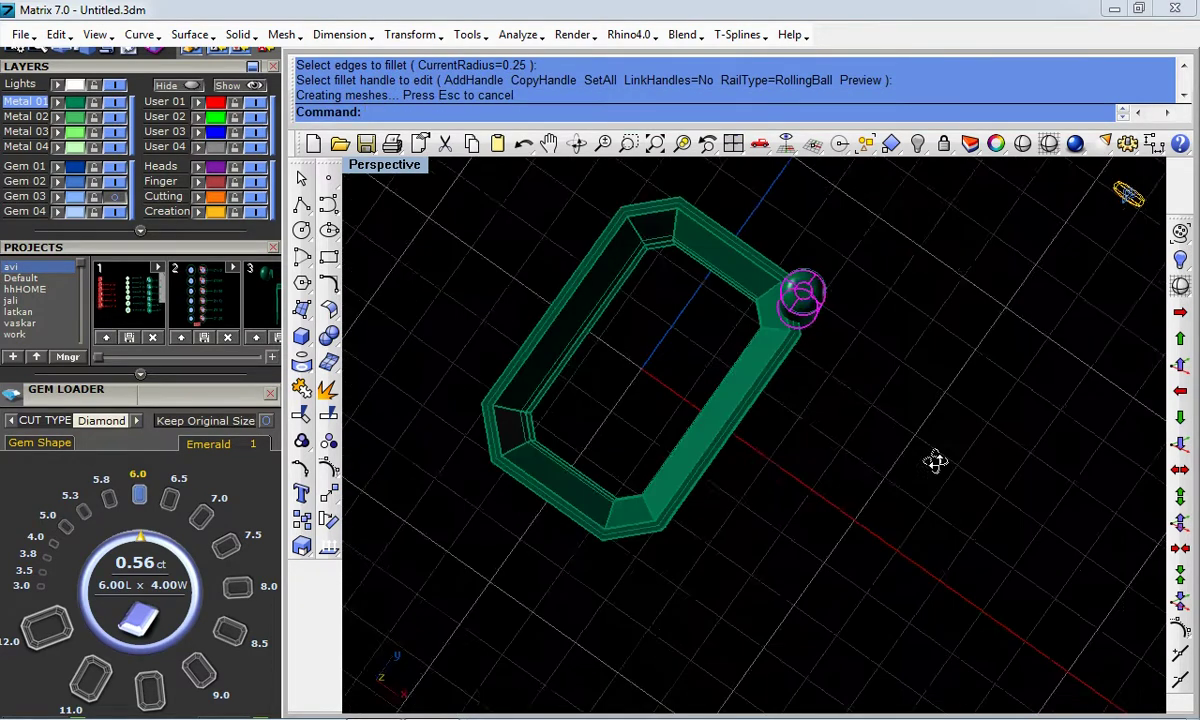
key(ctrl+F1)
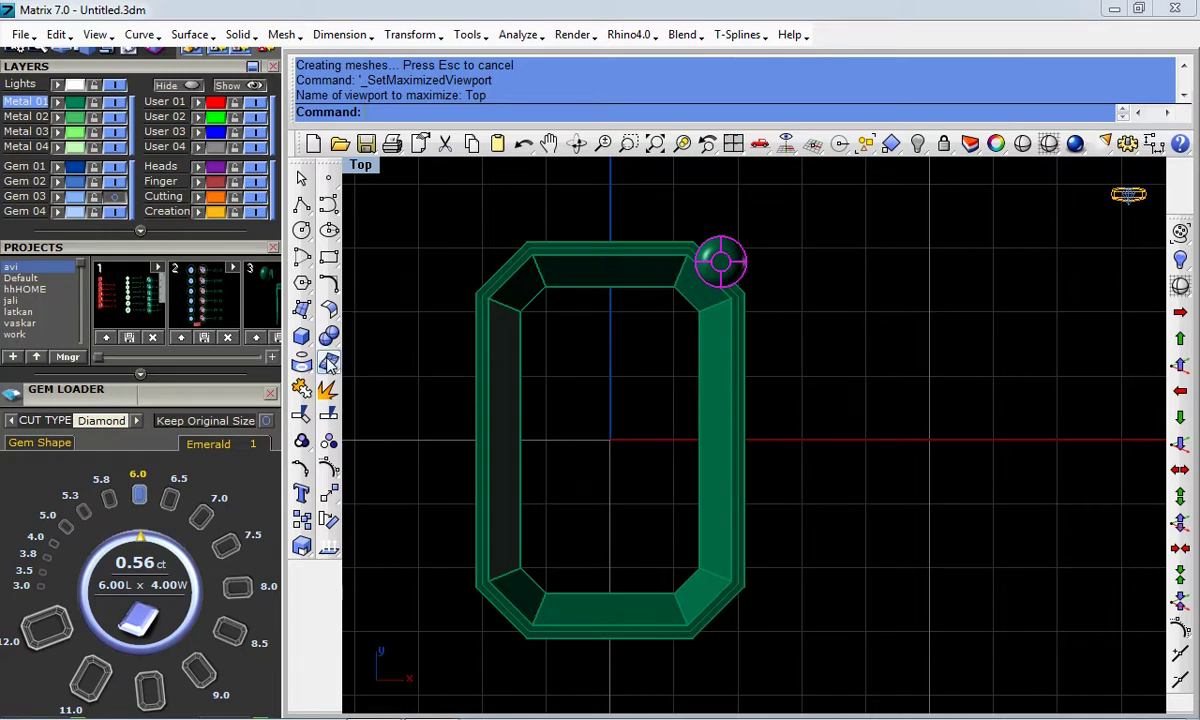
Mirror the post from the origin to create a copy at the top-left corner
click(325, 504)
click(460, 516)
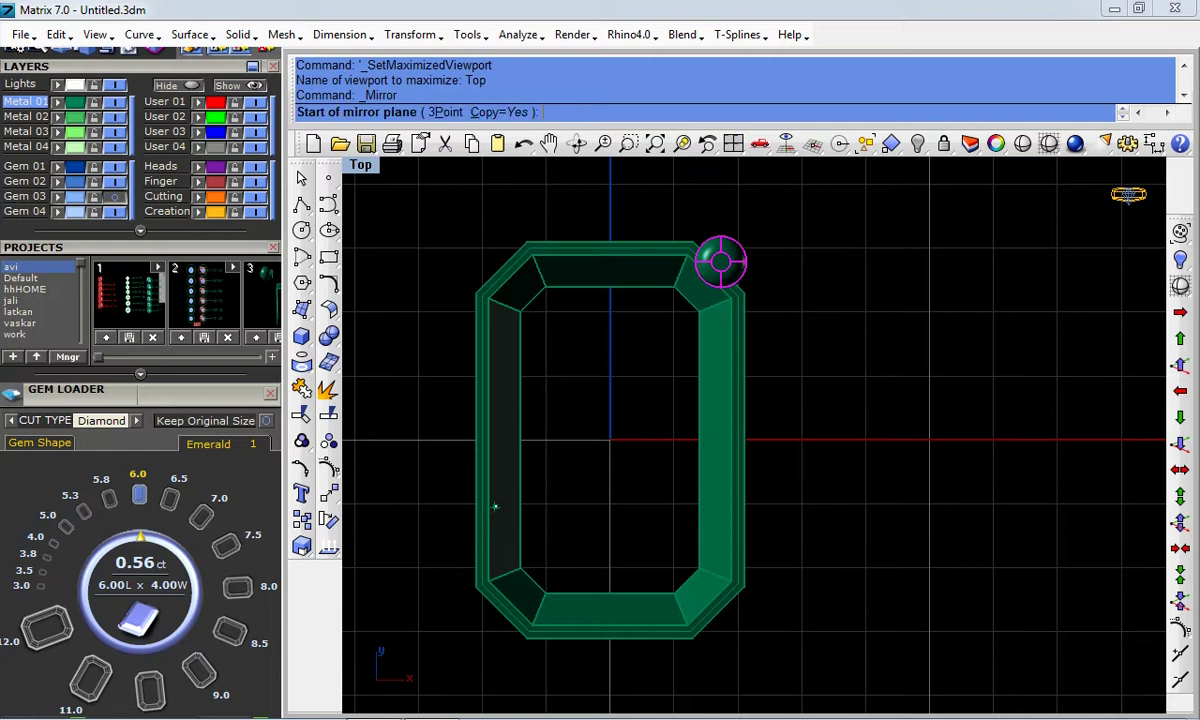
text(0)
key(Return)
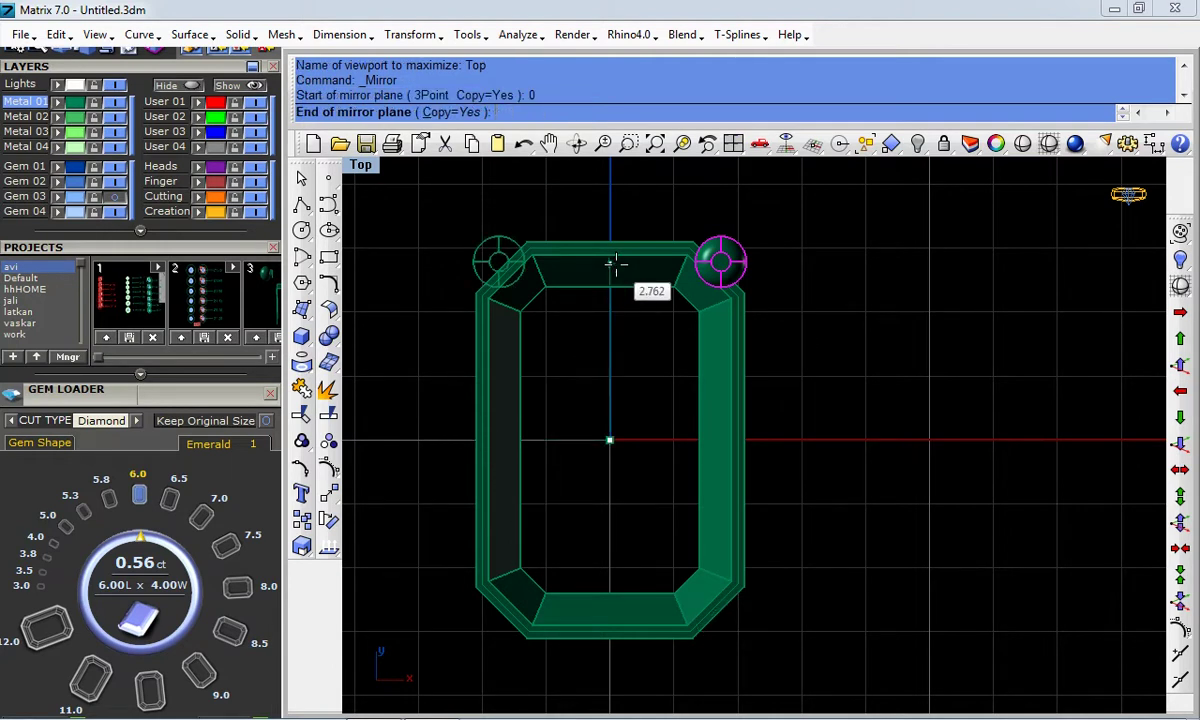
click(613, 262)
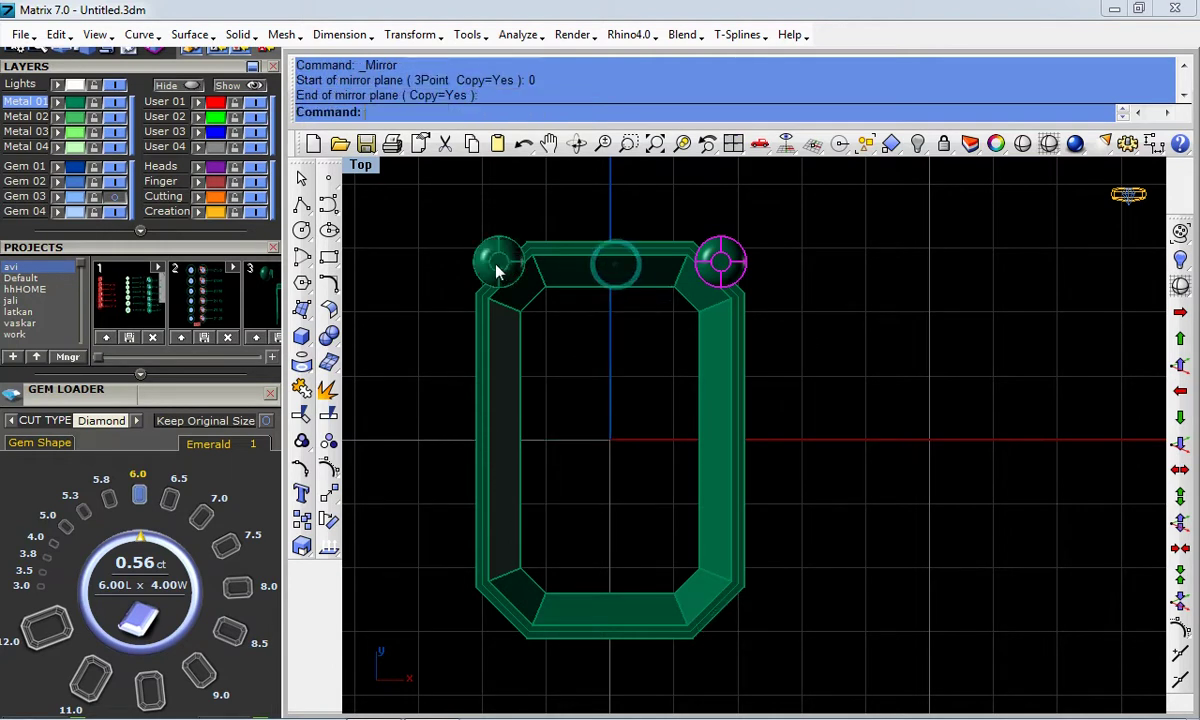
Mirror both top posts from the origin to the bottom corners, then maximize Perspective
click(325, 501)
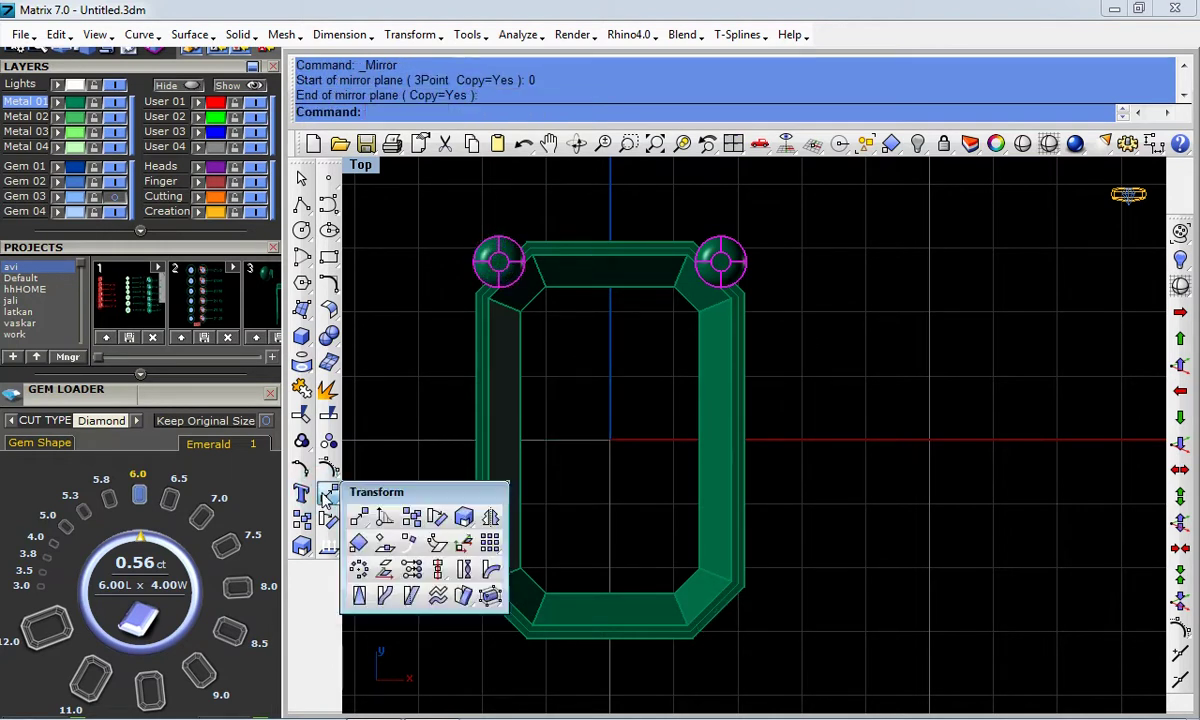
click(491, 516)
text(0)
key(Return)
click(797, 398)
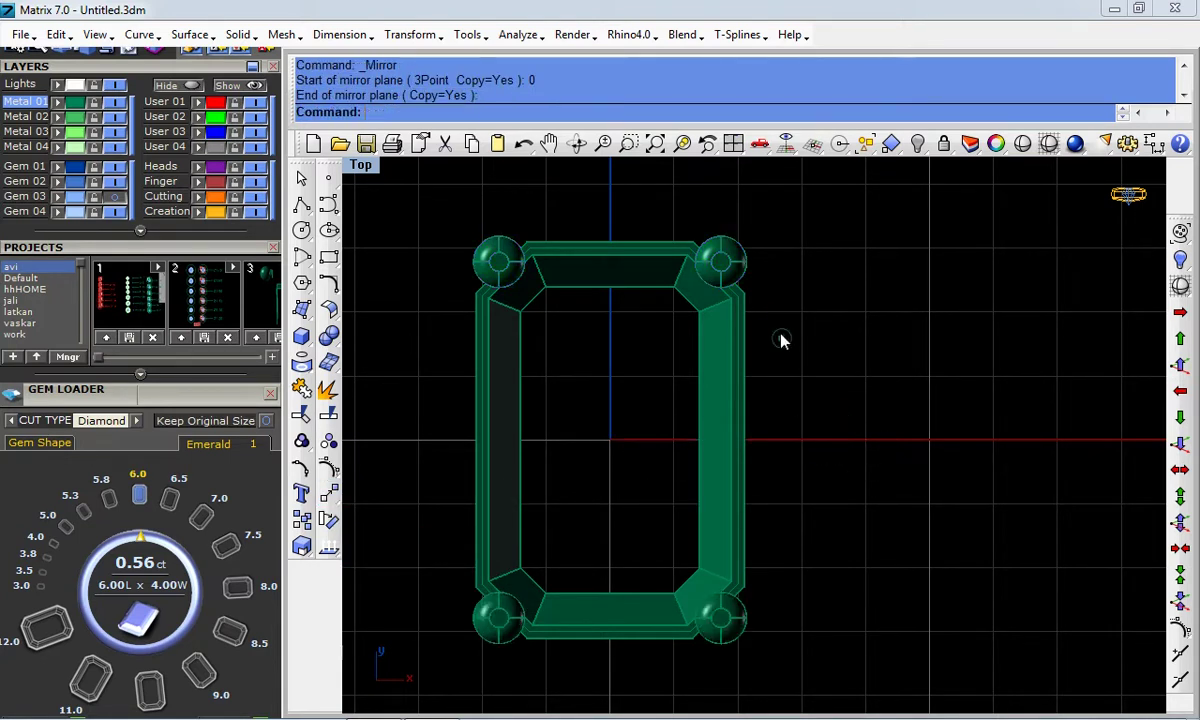
scroll(779, 340, down, 2)
scroll(710, 356, down, 2)
key(ctrl+F4)
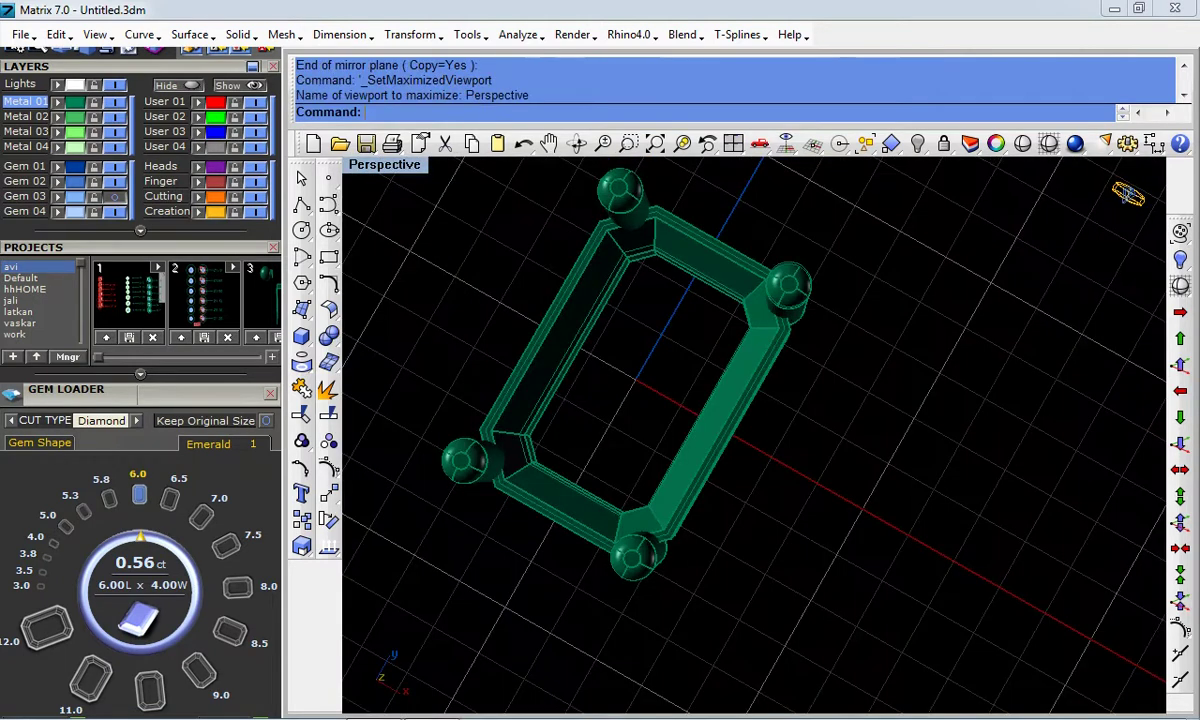
Turn on the gem layer and raise the emerald 0.1 from 0,0,0 to 0,0,.1
click(105, 196)
click(660, 322)
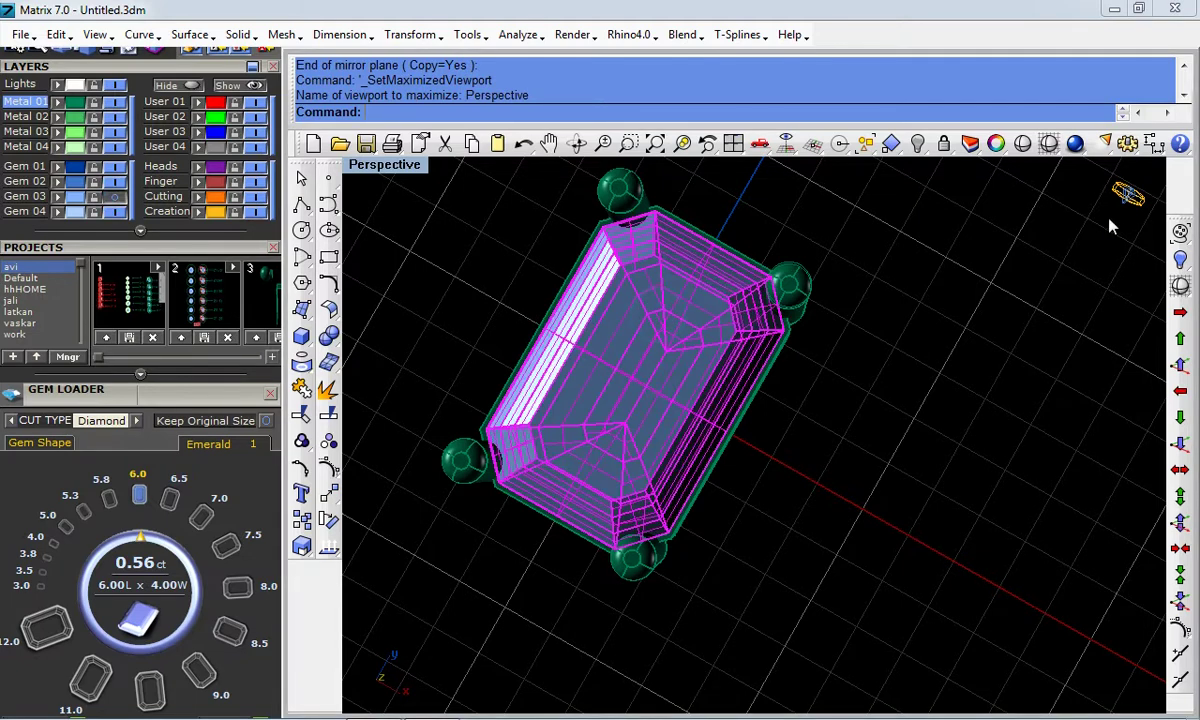
click(1180, 364)
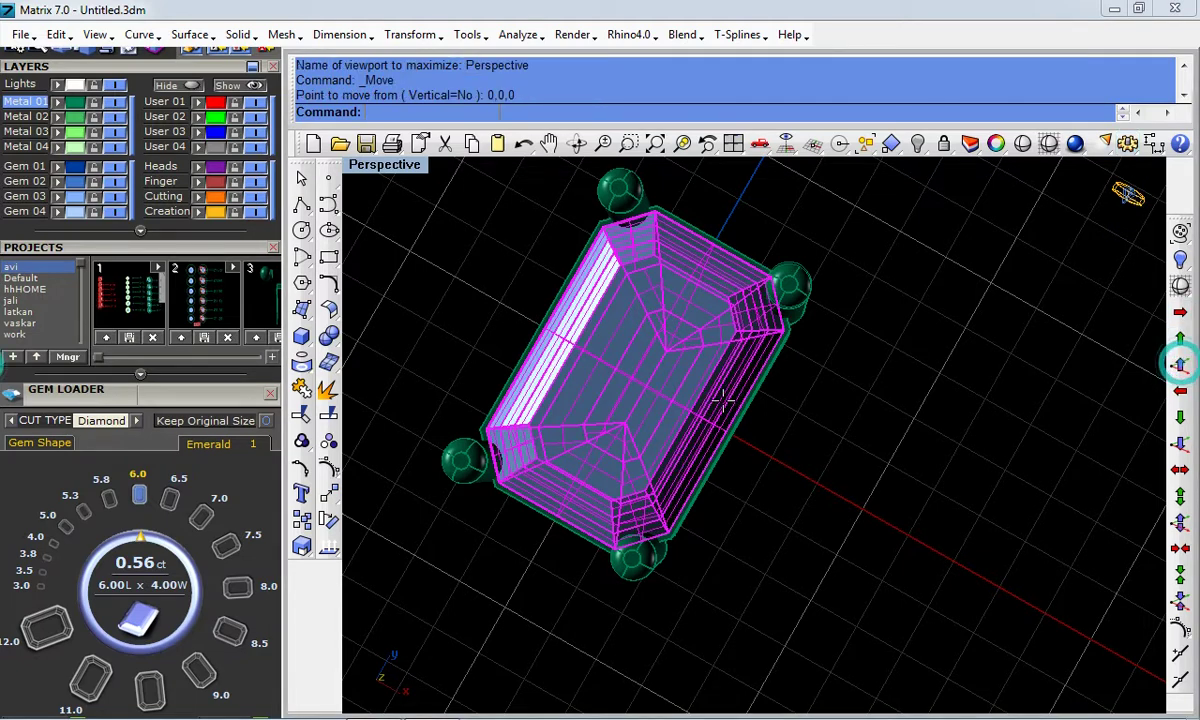
Deselect the emerald and window-select the whole ring head
right_drag(665, 476, 613, 348)
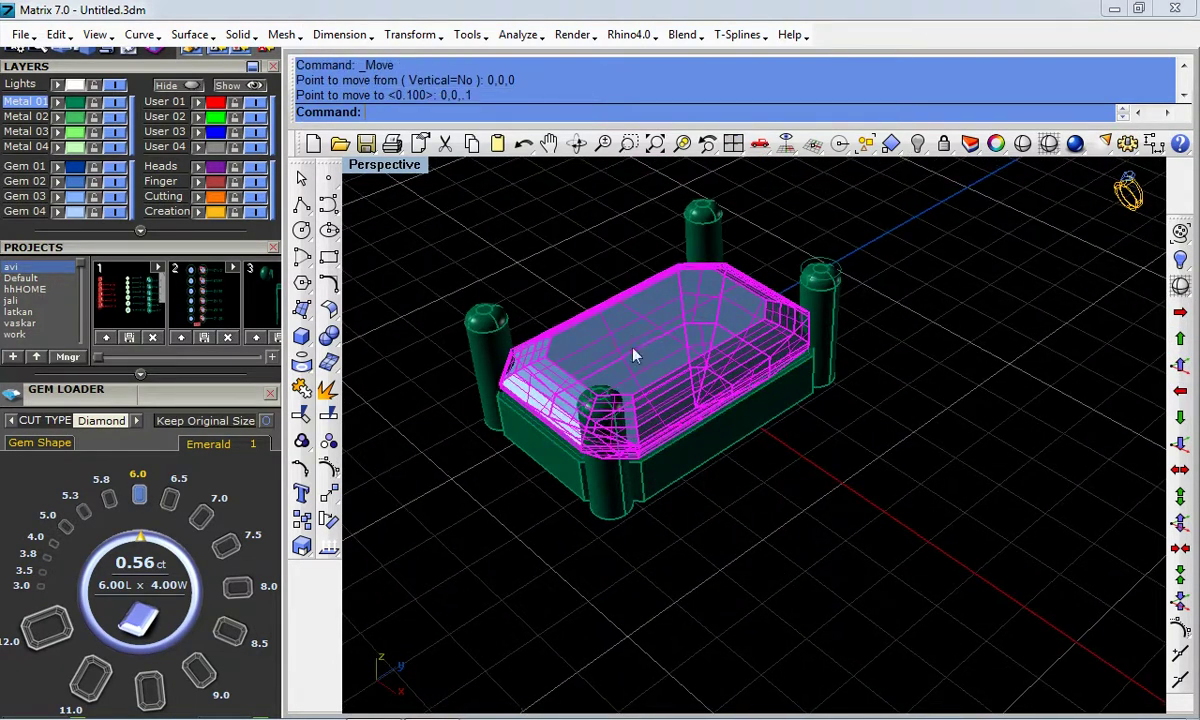
click(916, 390)
mouse_move(914, 383)
right_down()
mouse_move(769, 327)
mouse_move(765, 447)
right_up()
scroll(750, 418, down, 3)
drag(838, 203, 555, 509)
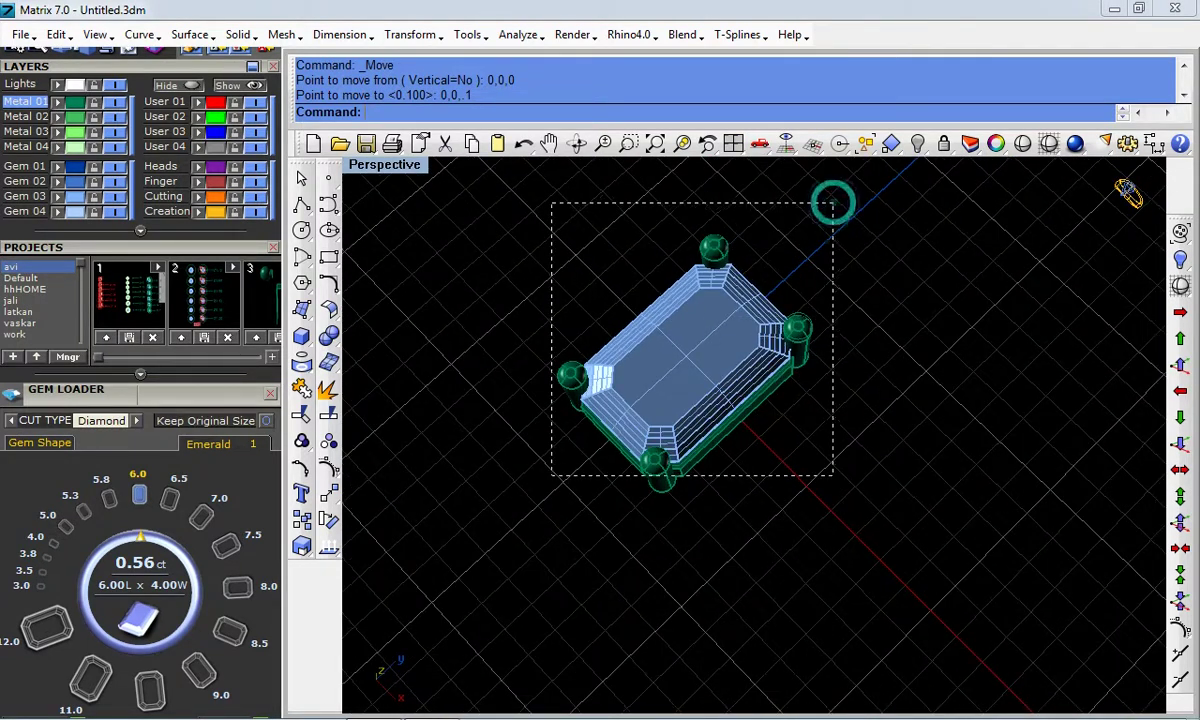
scroll(646, 342, up, 3)
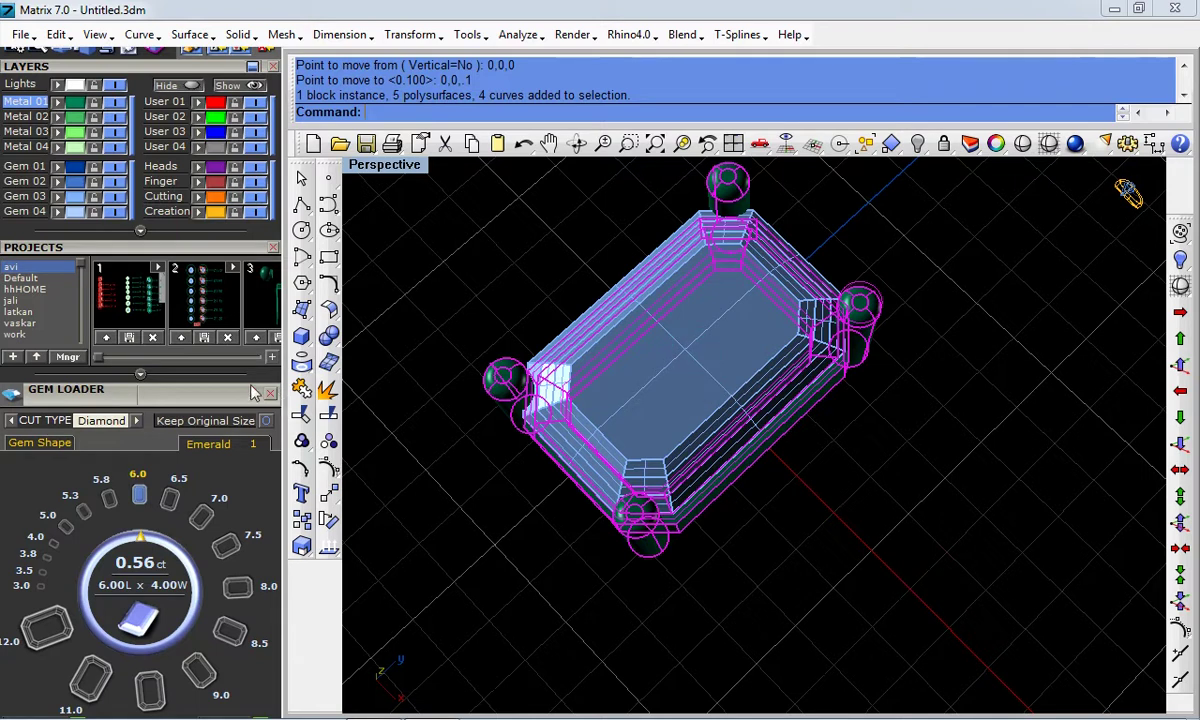
Hide the unwanted object at the top-right post and orbit to a near top-down view
scroll(155, 248, up, 2)
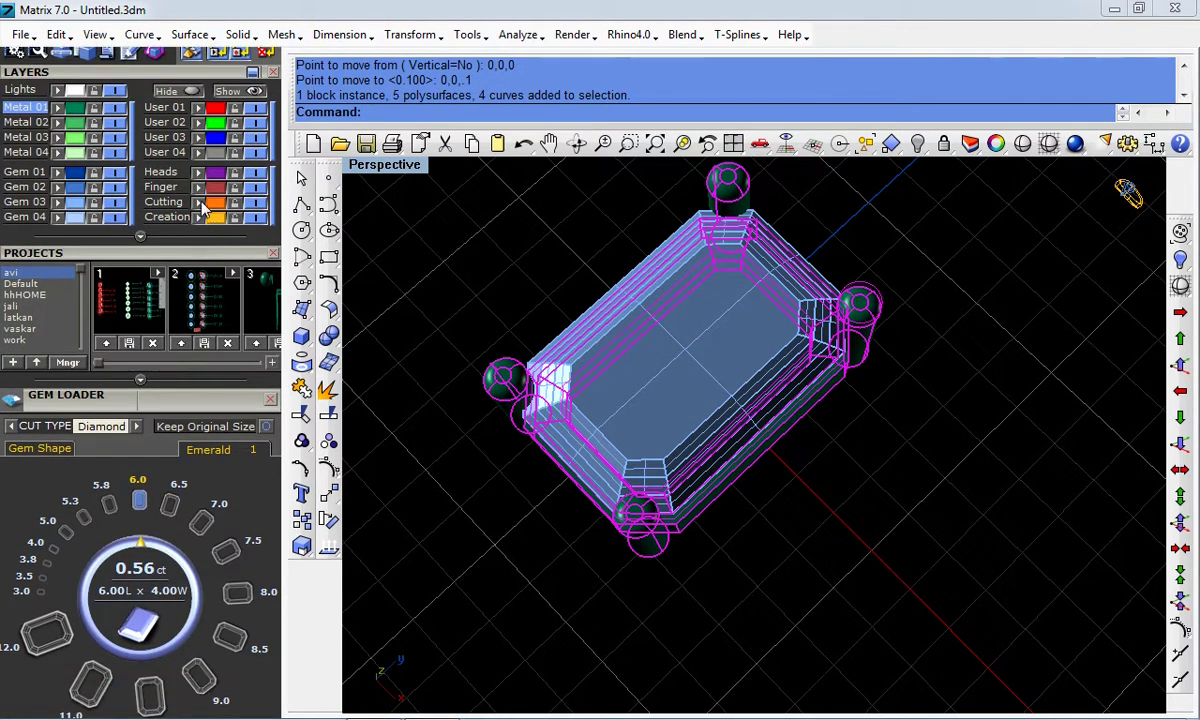
click(857, 482)
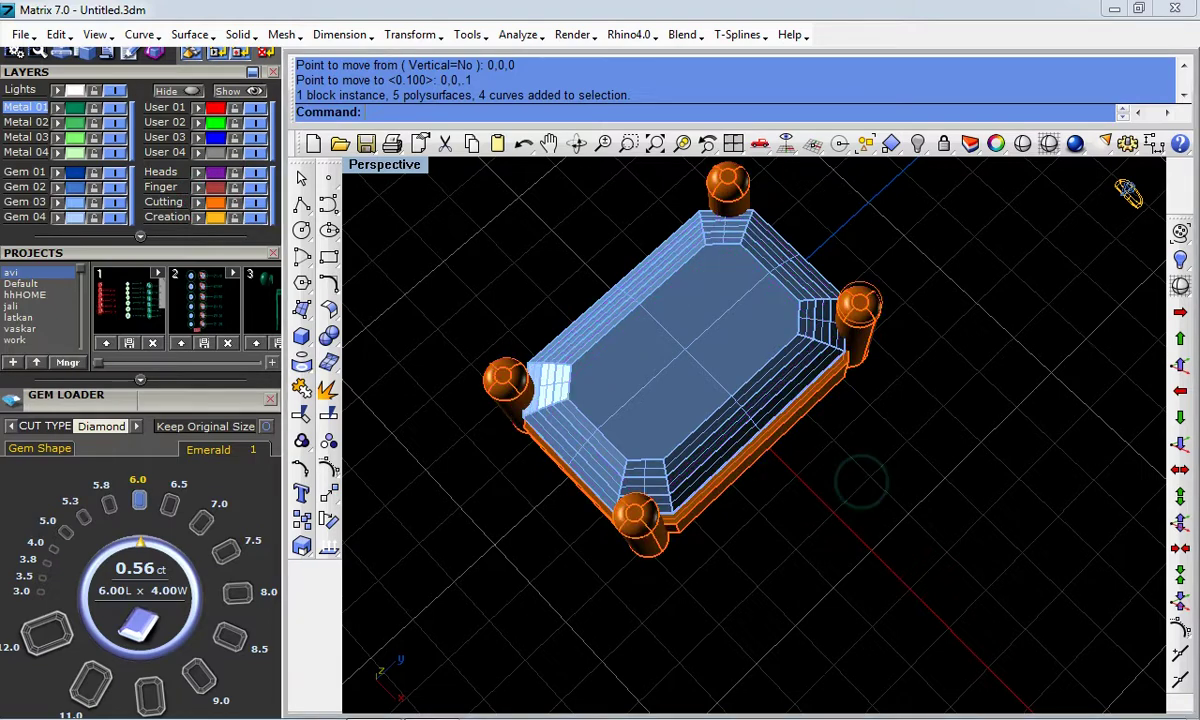
mouse_move(753, 466)
right_down()
mouse_move(630, 398)
mouse_move(918, 488)
mouse_move(900, 470)
right_up()
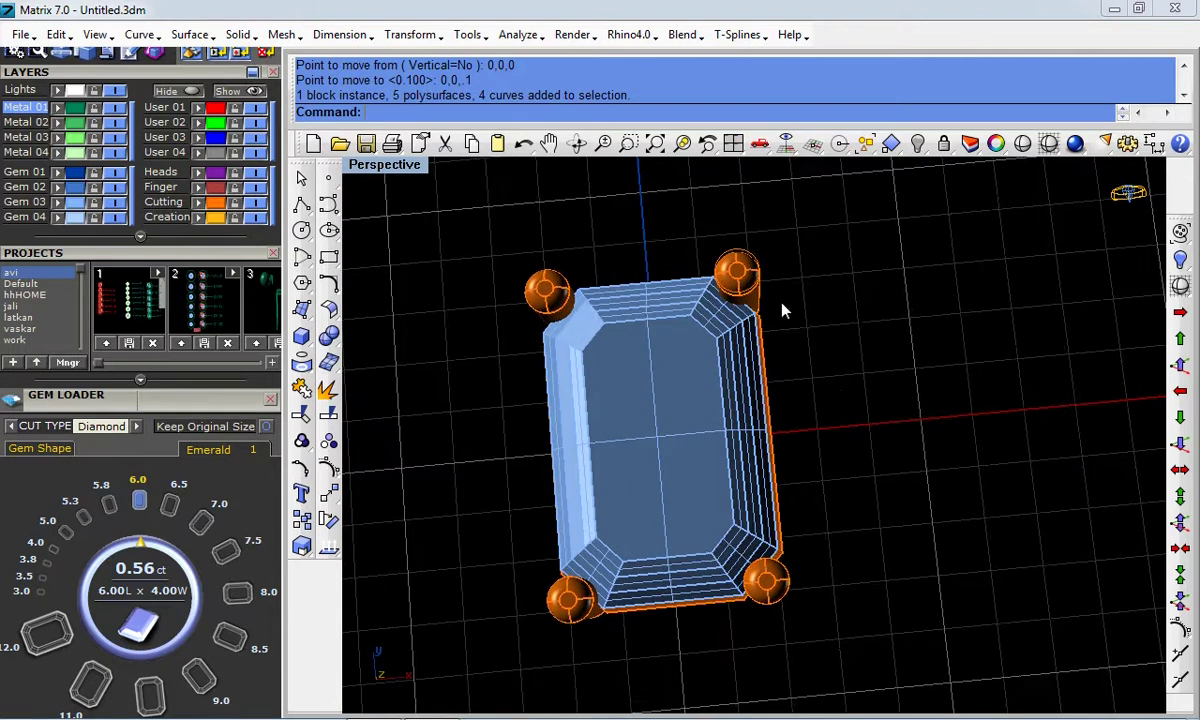
click(752, 262)
click(918, 143)
scroll(857, 428, down, 2)
scroll(817, 428, down, 2)
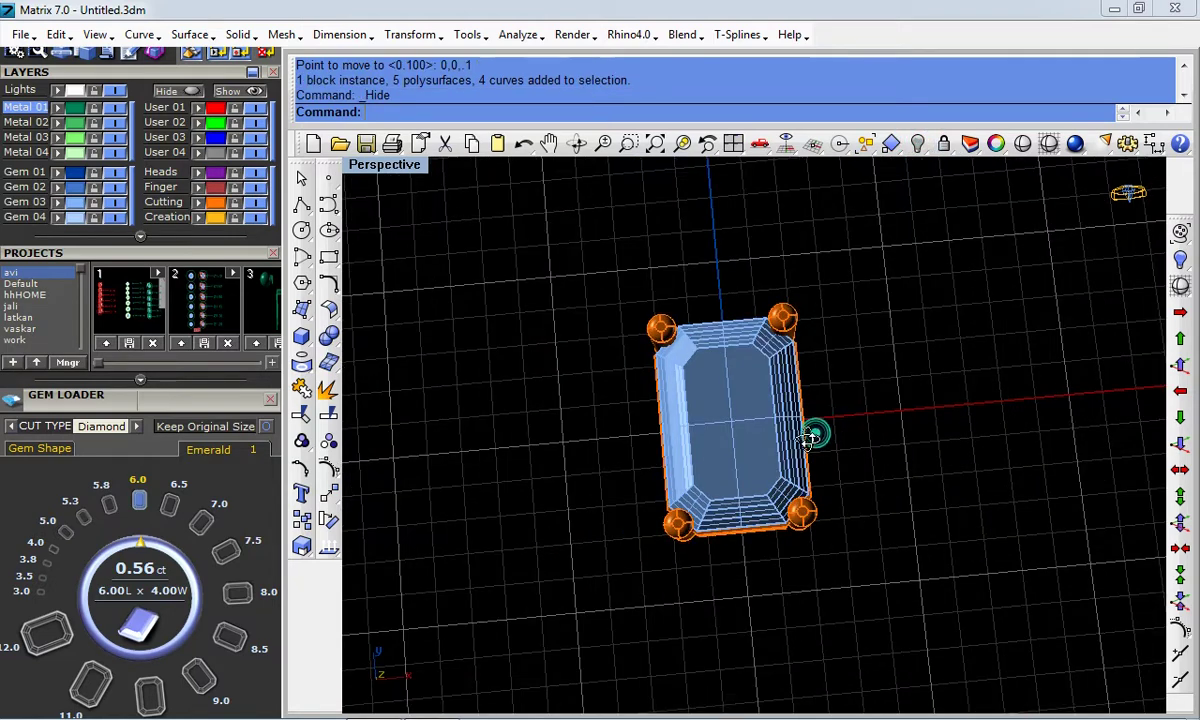
right_drag(810, 448, 801, 450)
scroll(801, 450, up, 2)
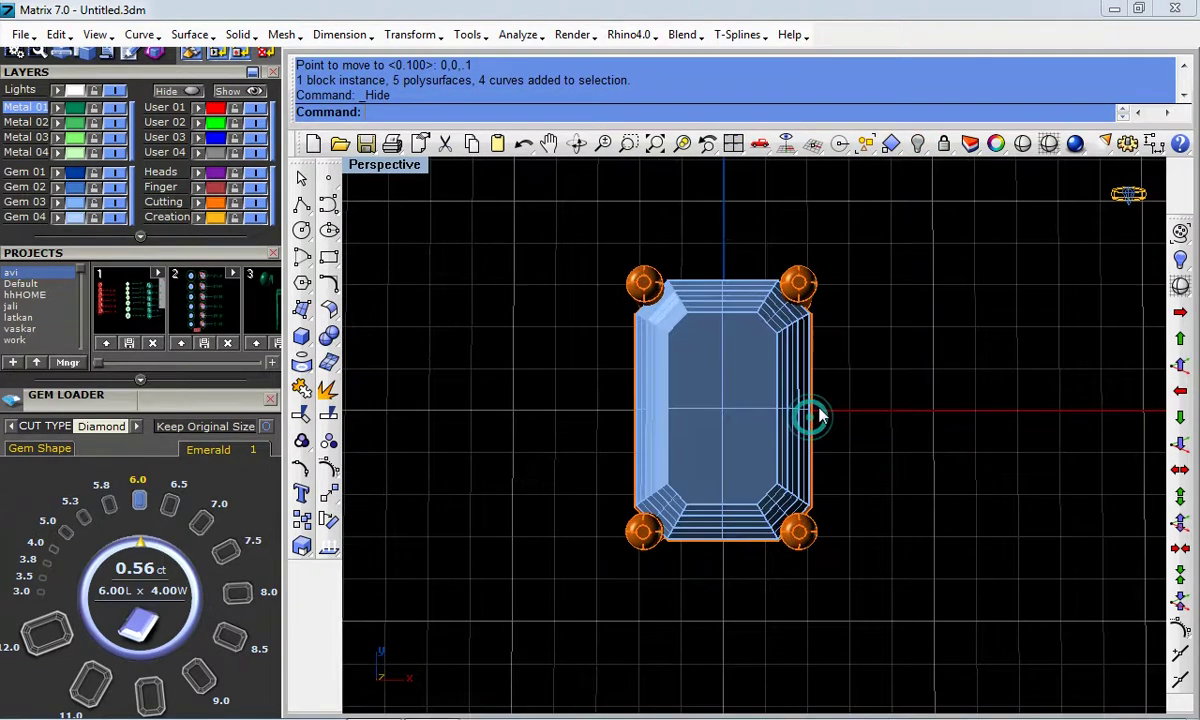